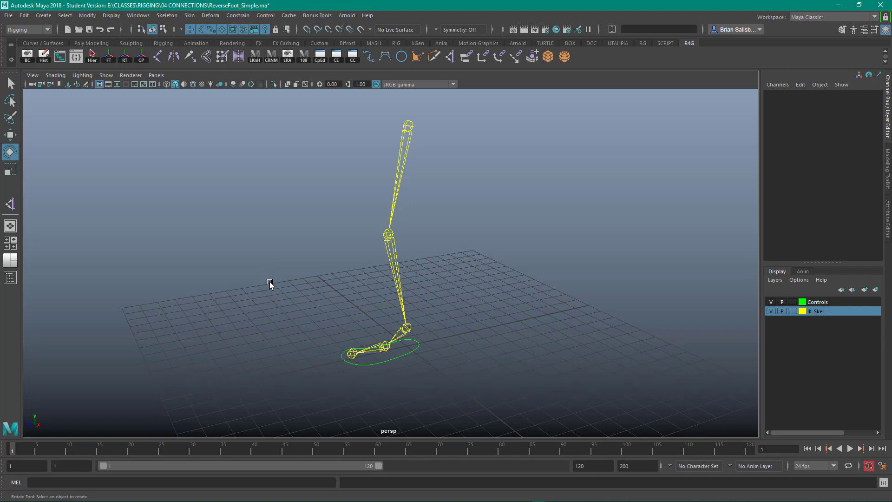
Try moving the foot control Foot_Ctl upward off the ground and undo the move
{"action": "right_click_drag", "start_coordinate": [271, 284], "coordinate": [323, 250], "text": "alt"}
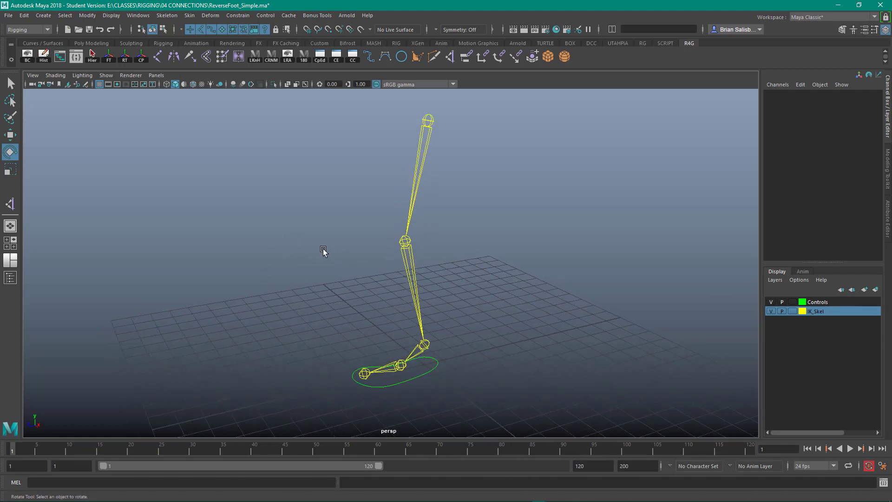
{"action": "left_click", "coordinate": [428, 385]}
{"action": "key", "text": "w"}
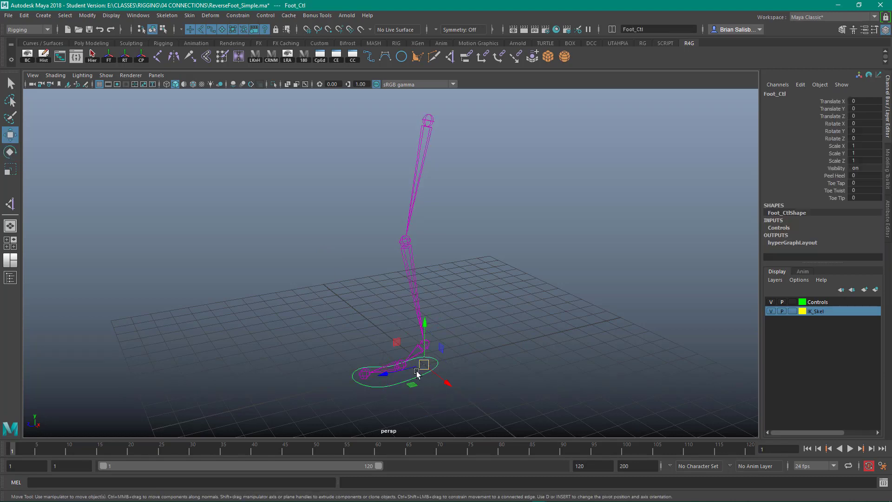
{"action": "left_click_drag", "start_coordinate": [423, 365], "coordinate": [468, 288]}
{"action": "key", "text": "ctrl+z"}
{"action": "key", "text": "ctrl+z"}
{"action": "key", "text": "ctrl+z"}
{"action": "key", "text": "ctrl+z"}
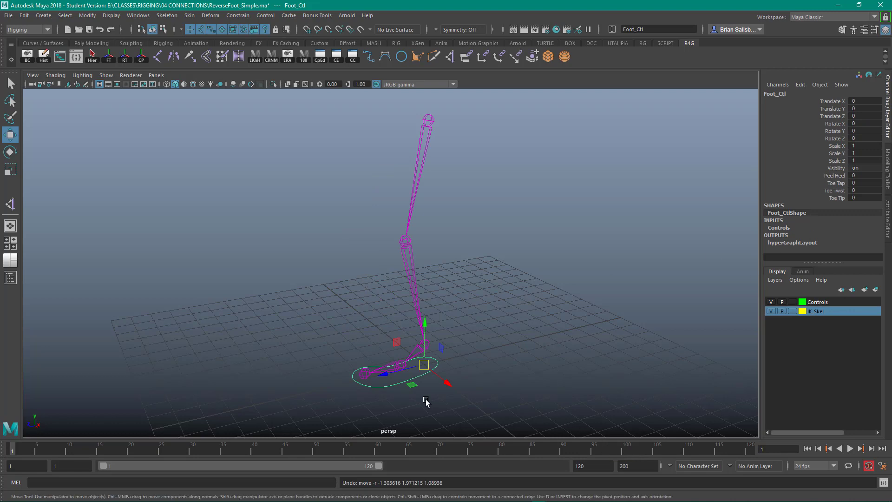
Try rotating the foot control about its vertical axis and undo the rotation
{"action": "key", "text": "e"}
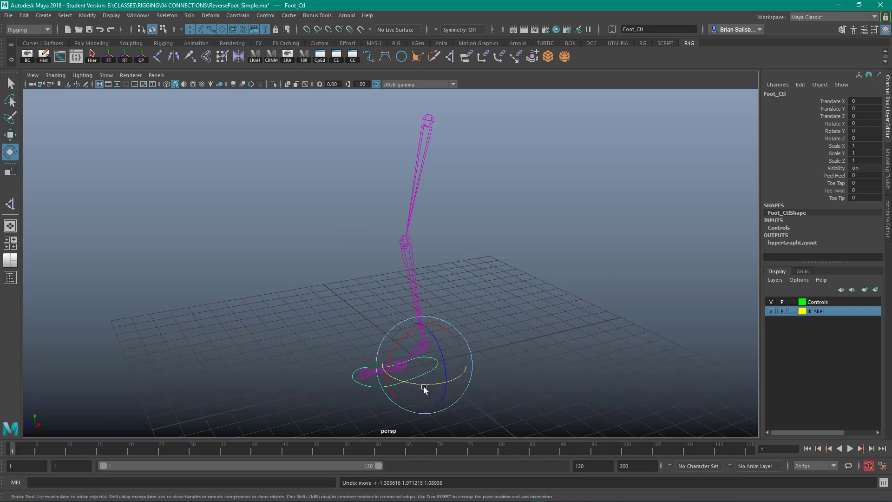
{"action": "left_click_drag", "start_coordinate": [424, 385], "coordinate": [455, 394]}
{"action": "key", "text": "ctrl+z"}
{"action": "left_click", "coordinate": [488, 328]}
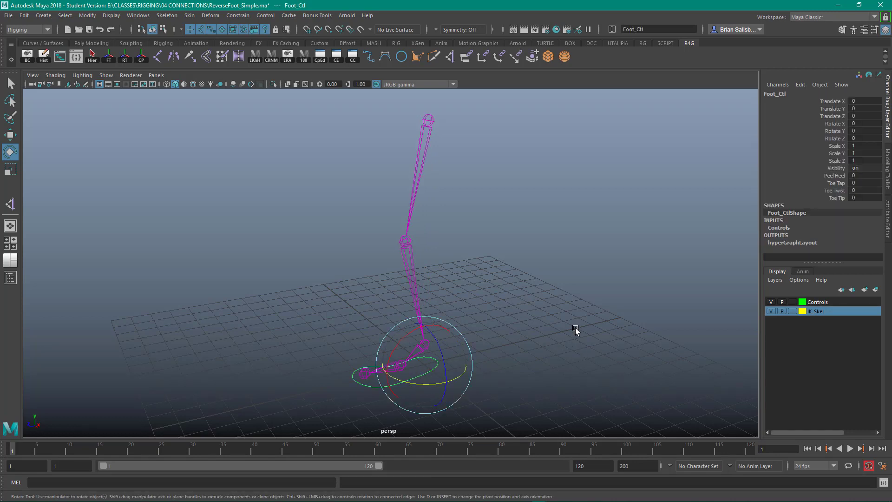
Try raising and rotating Foot_Ctl with its Peel Heel attribute at 30.8, and undo all of these changes
{"action": "left_click", "coordinate": [836, 177]}
{"action": "middle_click_drag", "start_coordinate": [479, 262], "coordinate": [623, 302]}
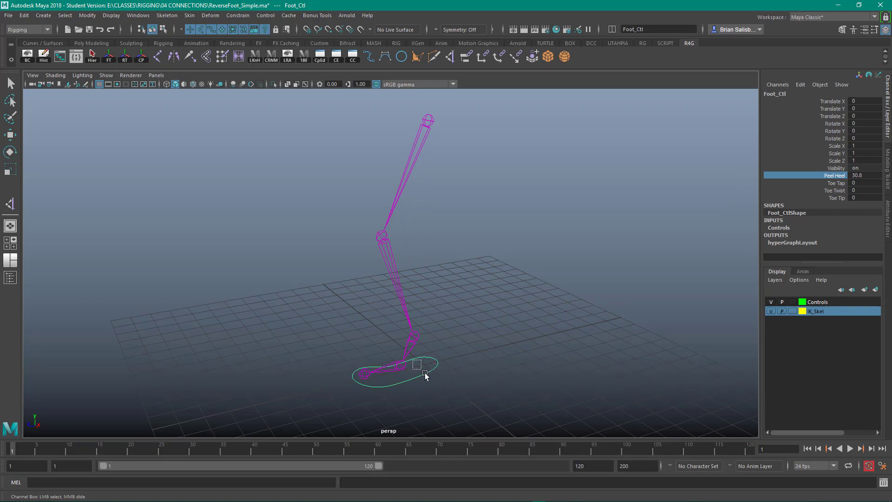
{"action": "key", "text": "w"}
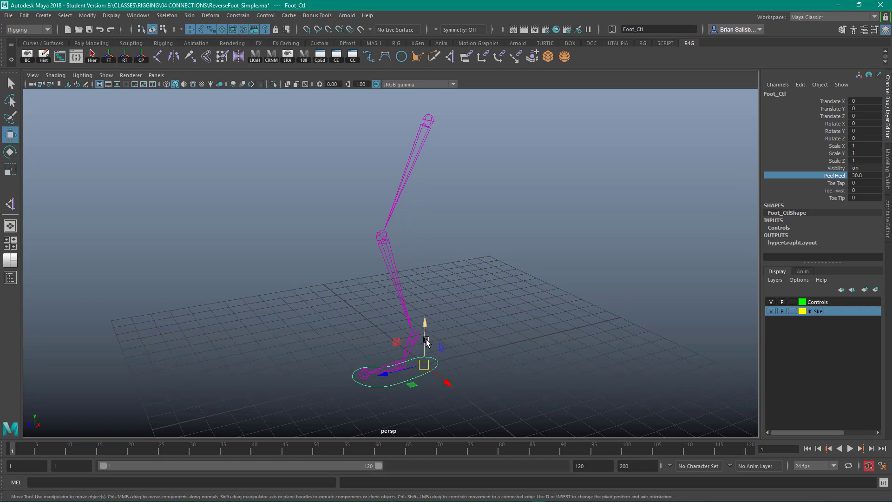
{"action": "left_click_drag", "start_coordinate": [425, 339], "coordinate": [406, 321]}
{"action": "key", "text": "e"}
{"action": "key", "text": "ctrl+z"}
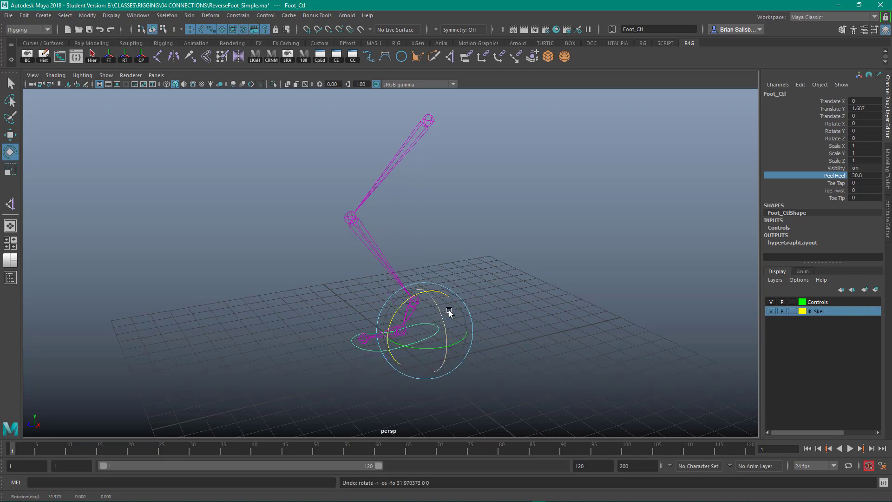
{"action": "key", "text": "ctrl+z"}
{"action": "key", "text": "ctrl+z"}
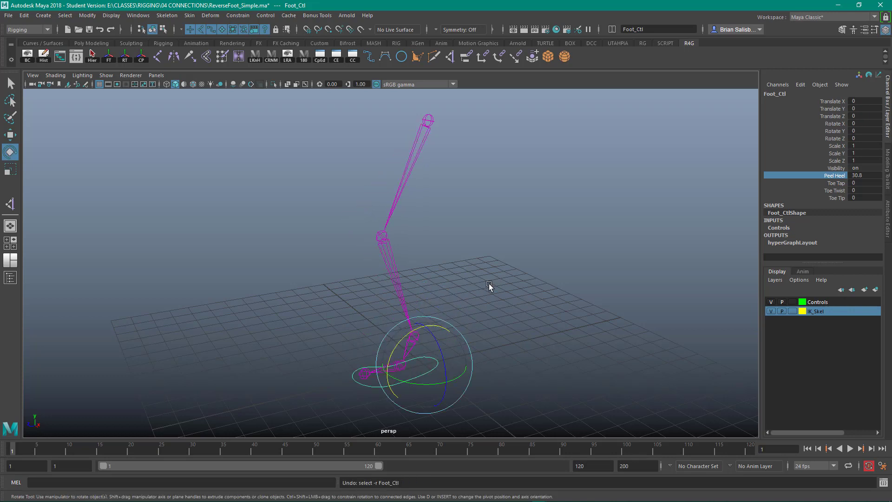
{"action": "key", "text": "ctrl+z"}
Reselect Foot_Ctl, try out its Toe Tap attribute and undo the change
{"action": "left_click", "coordinate": [524, 251]}
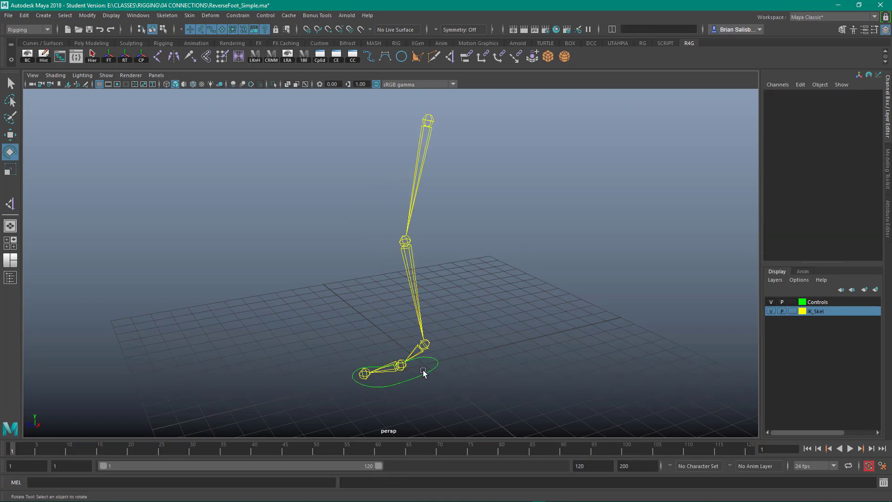
{"action": "left_click_drag", "start_coordinate": [421, 369], "coordinate": [446, 393]}
{"action": "left_click", "coordinate": [481, 275]}
{"action": "left_click", "coordinate": [432, 367]}
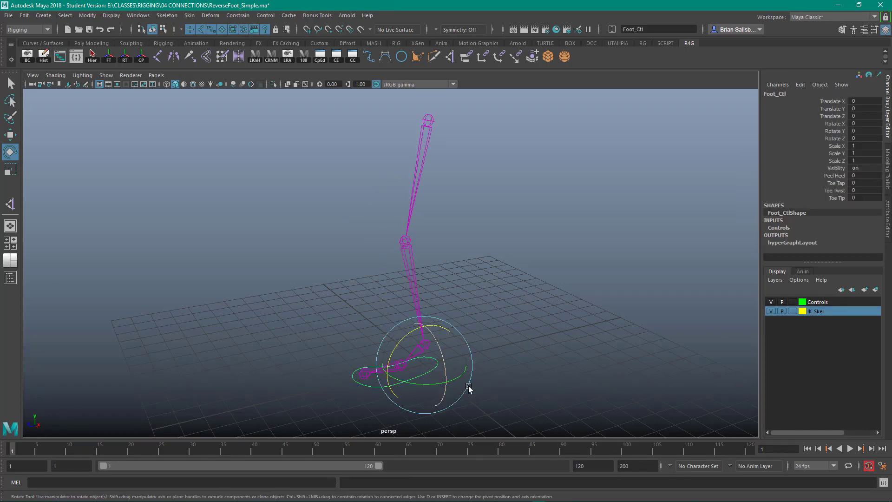
{"action": "left_click", "coordinate": [839, 185]}
{"action": "middle_click_drag", "start_coordinate": [624, 207], "coordinate": [599, 206]}
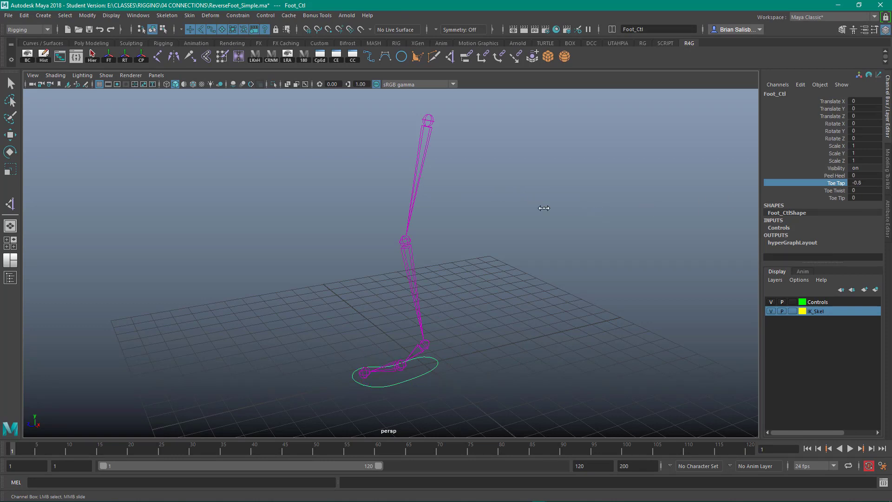
{"action": "key", "text": "ctrl+z"}
Try out the Toe Twist attribute of Foot_Ctl and undo the change
{"action": "left_click", "coordinate": [838, 192]}
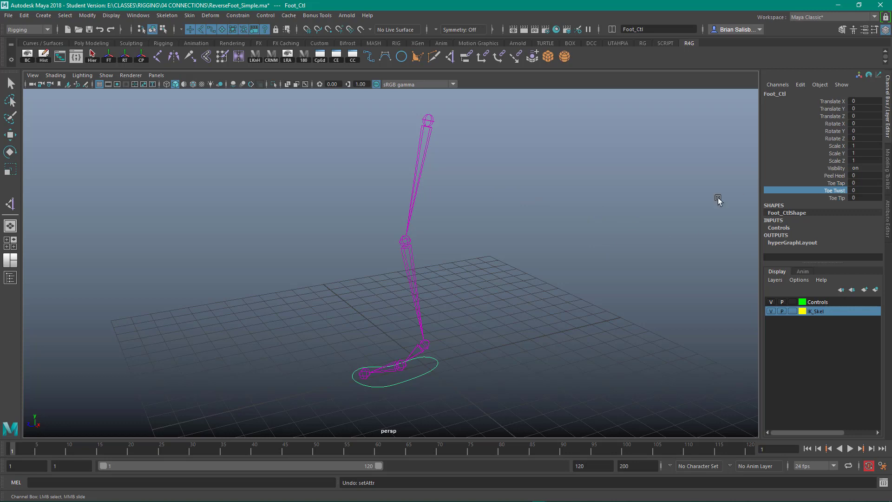
{"action": "middle_click_drag", "start_coordinate": [553, 243], "coordinate": [630, 241]}
{"action": "key", "text": "ctrl+z"}
{"action": "mouse_move", "coordinate": [550, 274]}
{"action": "left_mouse_down", "text": "alt"}
{"action": "mouse_move", "coordinate": [547, 282]}
{"action": "mouse_move", "coordinate": [544, 266]}
{"action": "left_mouse_up", "text": "alt"}
Try the Toe Tip attribute of Foot_Ctl at 23.4, undo the change and deselect the control
{"action": "left_click", "coordinate": [835, 199]}
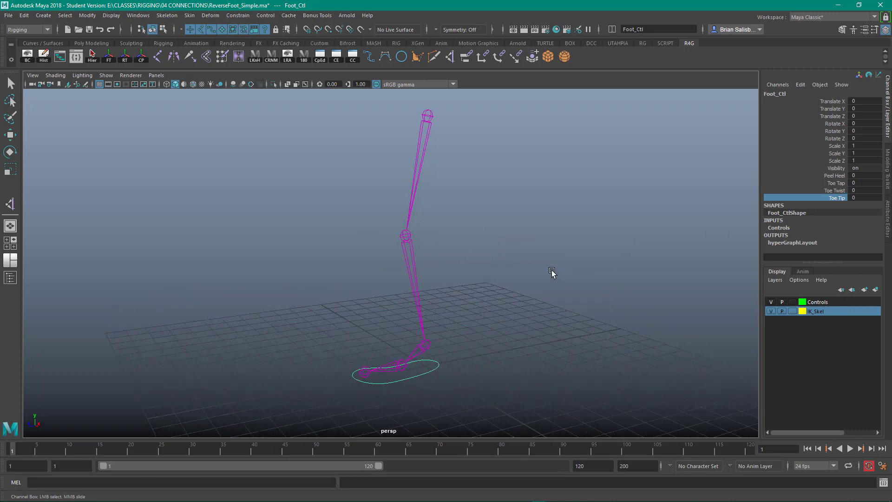
{"action": "middle_click_drag", "start_coordinate": [551, 272], "coordinate": [661, 257]}
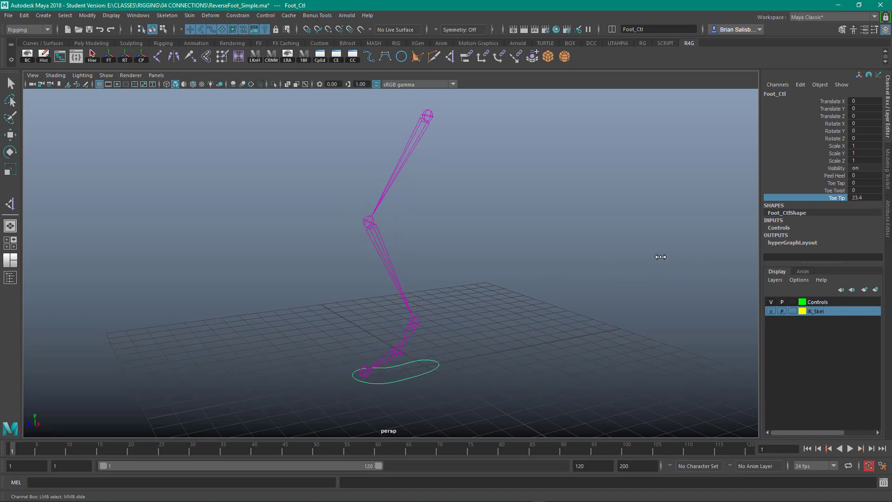
{"action": "key", "text": "ctrl+z"}
{"action": "left_click_drag", "start_coordinate": [593, 323], "coordinate": [624, 283], "text": "alt"}
{"action": "key", "text": "e"}
{"action": "left_click", "coordinate": [624, 248]}
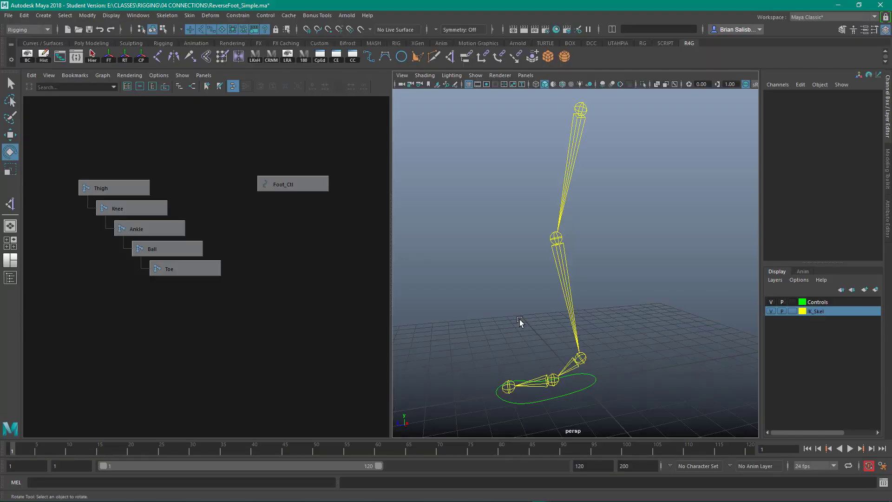
{"action": "right_click_drag", "start_coordinate": [519, 319], "coordinate": [477, 309], "text": "alt"}
{"action": "left_click_drag", "start_coordinate": [465, 279], "coordinate": [486, 307], "text": "alt"}
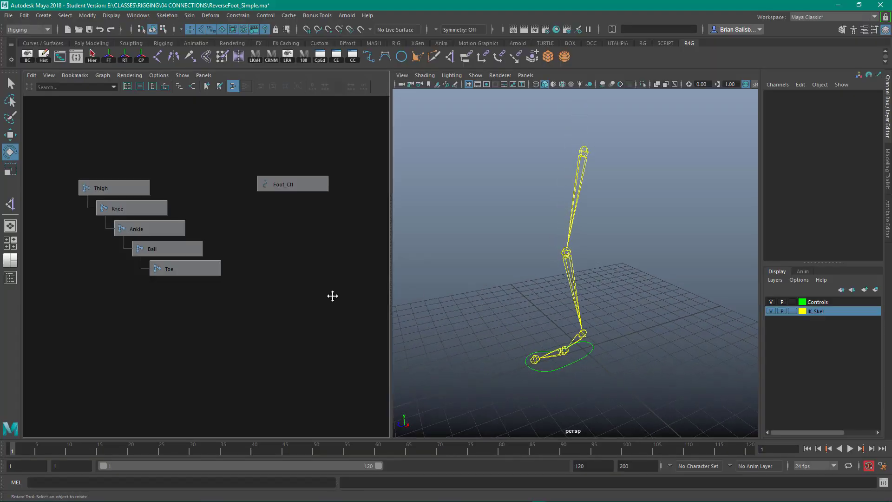
{"action": "middle_click_drag", "start_coordinate": [333, 294], "coordinate": [335, 309], "text": "alt"}
{"action": "right_click_drag", "start_coordinate": [471, 308], "coordinate": [492, 308], "text": "alt"}
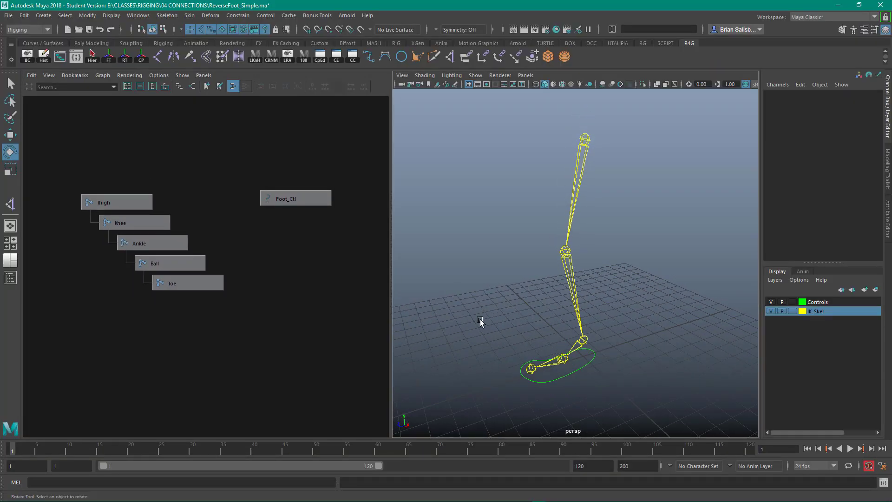
{"action": "middle_click_drag", "start_coordinate": [480, 319], "coordinate": [483, 304], "text": "alt"}
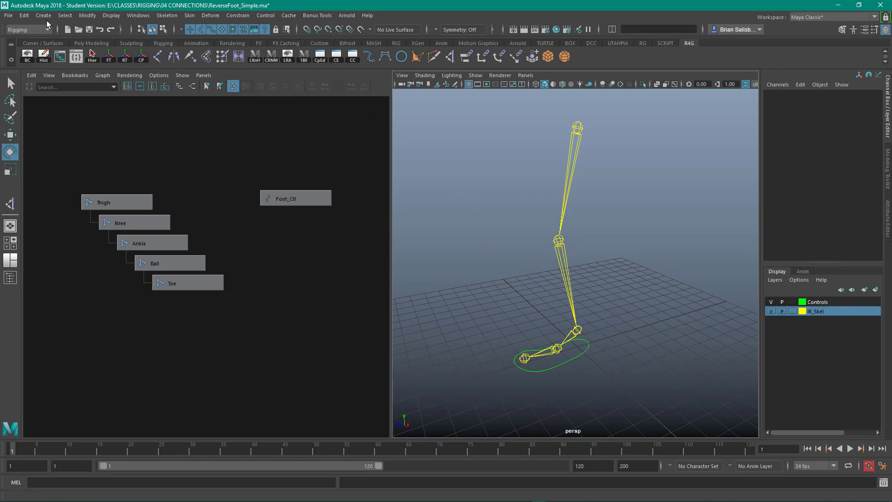
{"action": "left_click", "coordinate": [166, 18]}
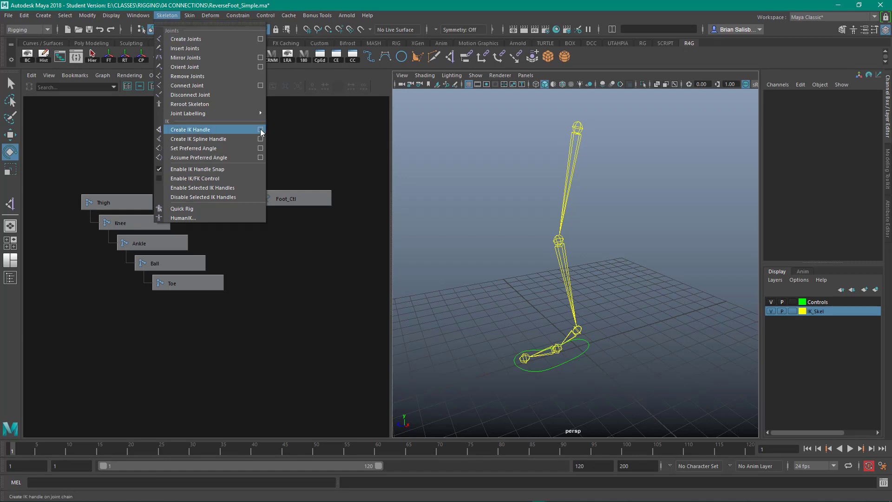
{"action": "left_click", "coordinate": [665, 68]}
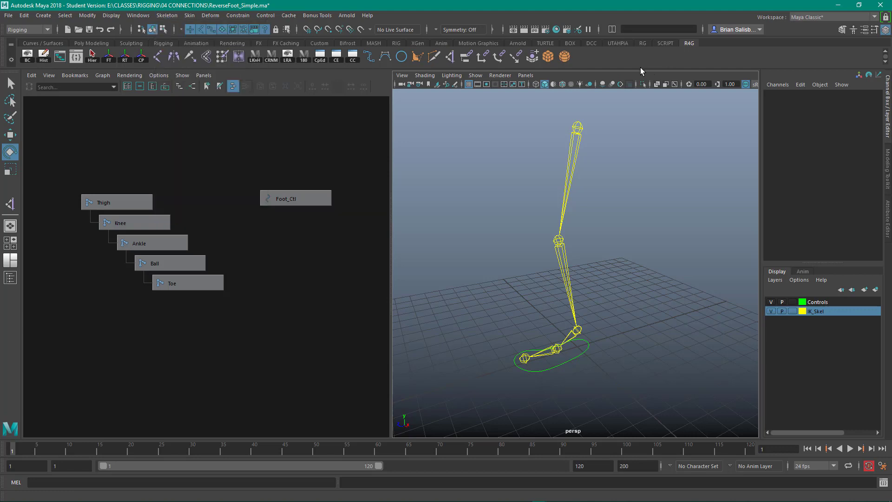
Create an IK handle from the Thigh joint to the Ankle joint using the Rotate-Plane Solver
{"action": "left_click", "coordinate": [449, 57]}
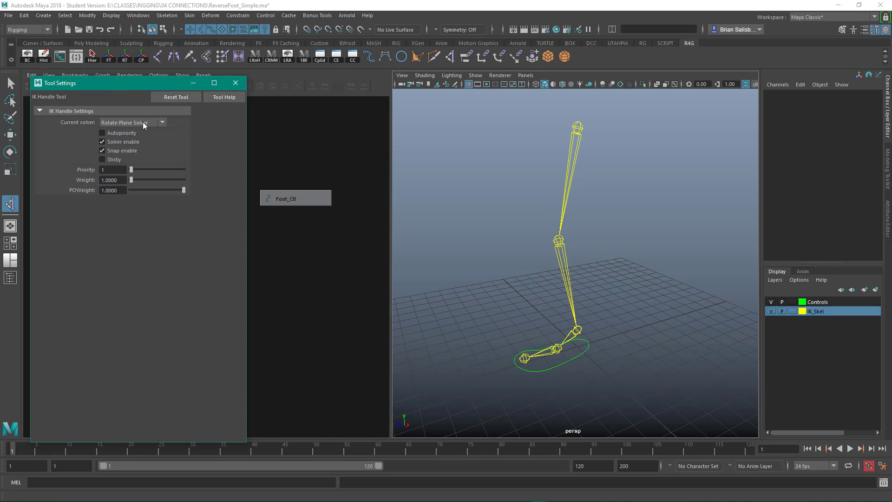
{"action": "left_click", "coordinate": [161, 122]}
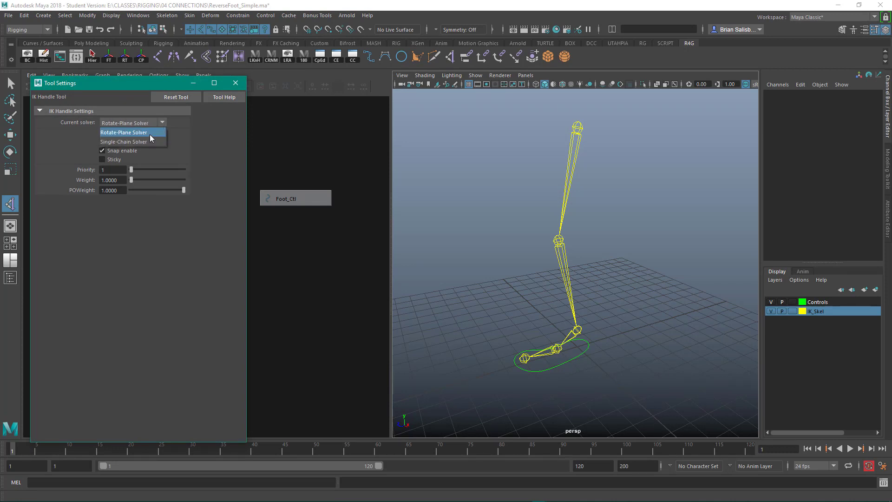
{"action": "left_click", "coordinate": [149, 134]}
{"action": "left_click_drag", "start_coordinate": [118, 81], "coordinate": [125, 76]}
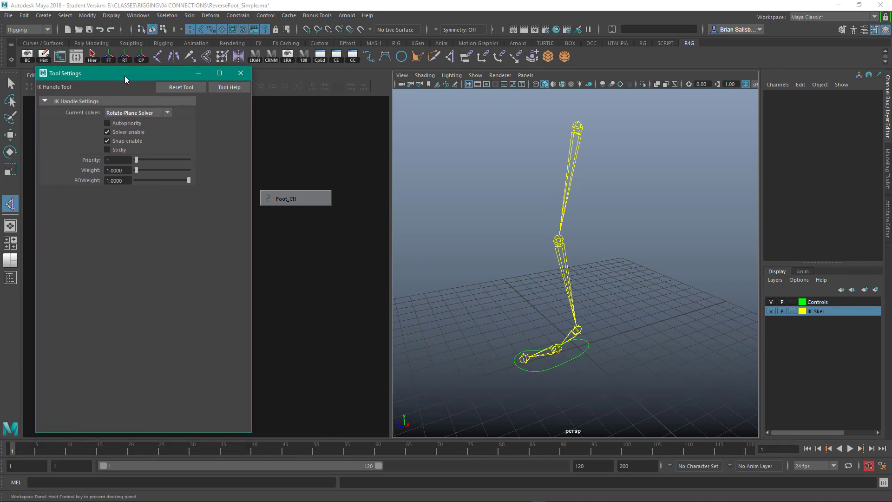
{"action": "left_click", "coordinate": [238, 75]}
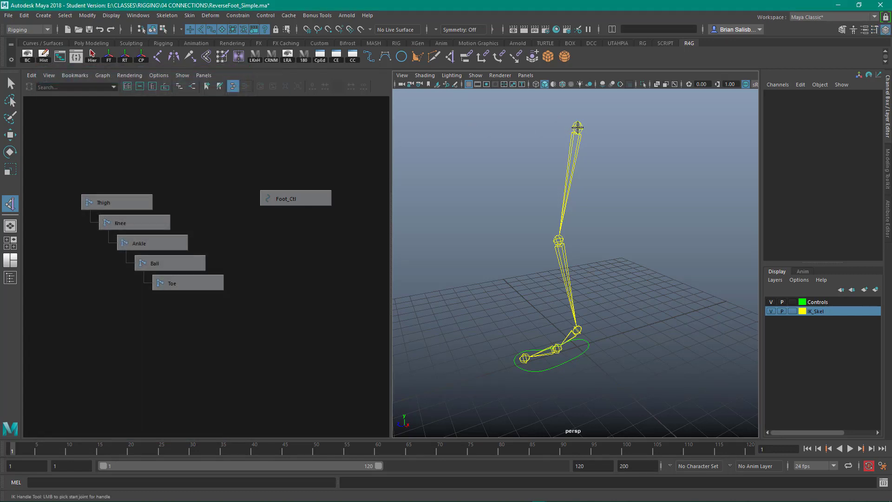
{"action": "left_click", "coordinate": [577, 126]}
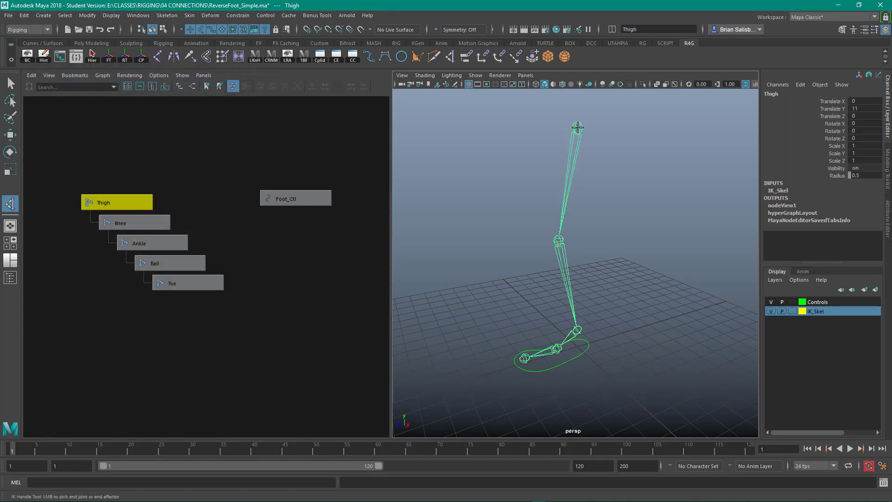
{"action": "left_click", "coordinate": [578, 329]}
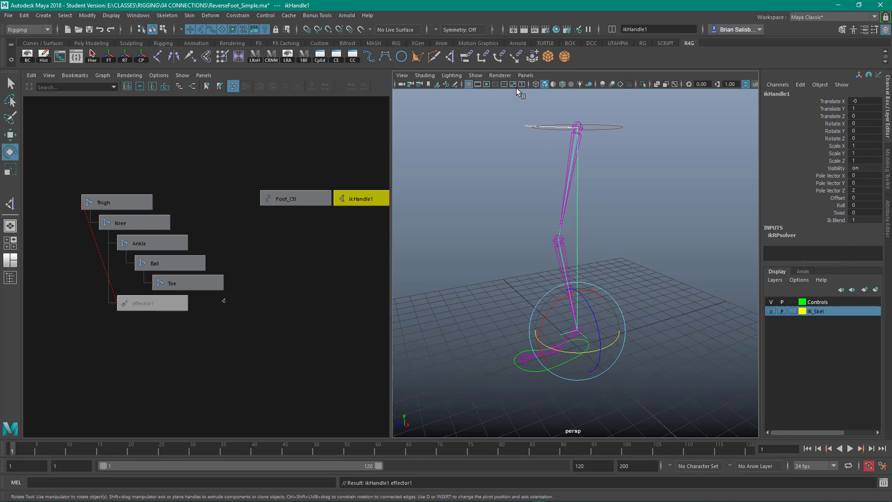
Switch the IK Handle Tool to the Single-Chain Solver and create an IK handle from the Ankle joint to the Ball joint
{"action": "double_click", "coordinate": [448, 56]}
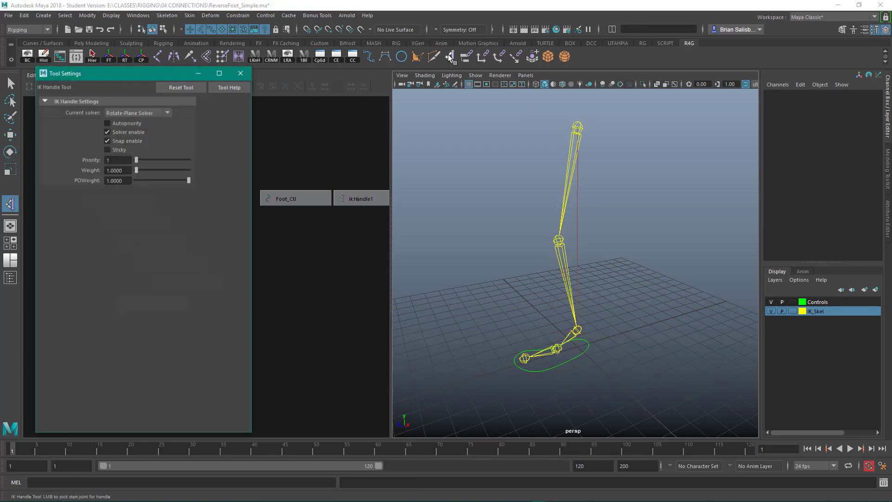
{"action": "left_click", "coordinate": [129, 113]}
{"action": "left_click", "coordinate": [129, 124]}
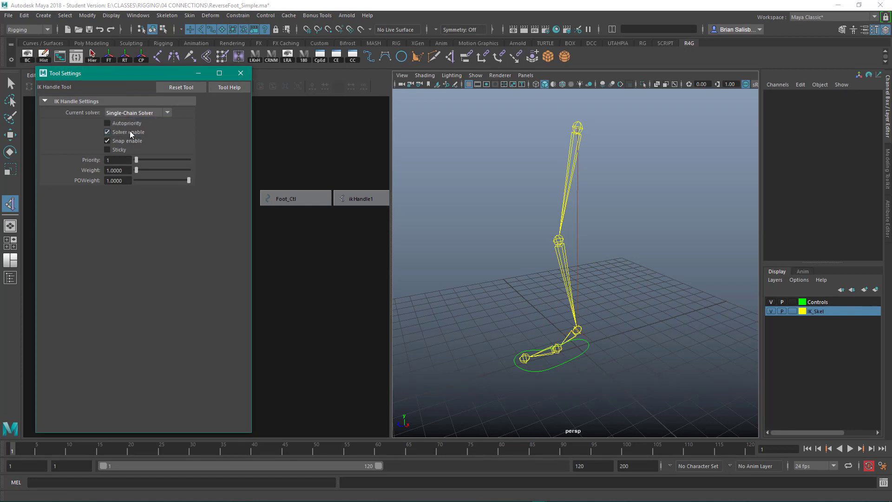
{"action": "left_click", "coordinate": [240, 72]}
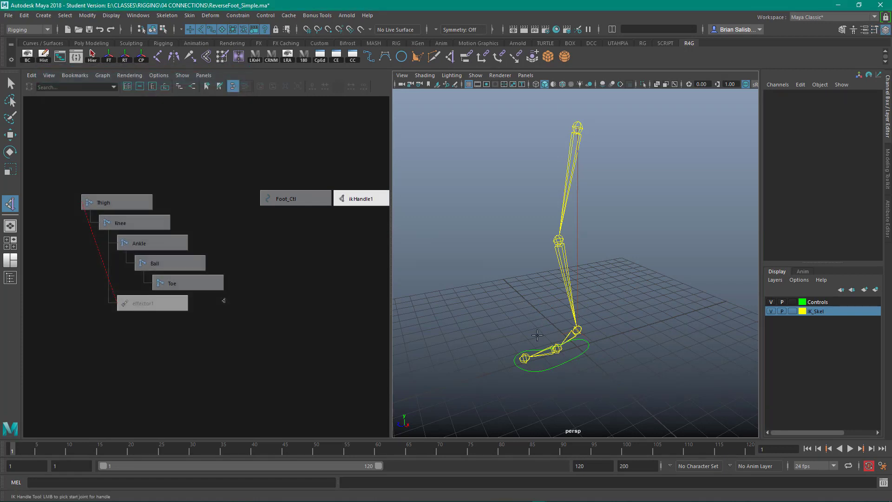
{"action": "left_click", "coordinate": [576, 329]}
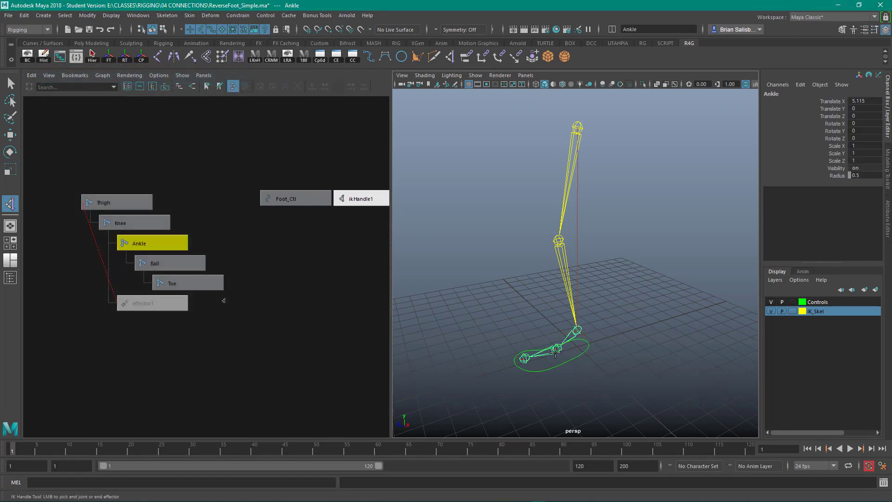
{"action": "left_click", "coordinate": [556, 349]}
{"action": "key", "text": "e"}
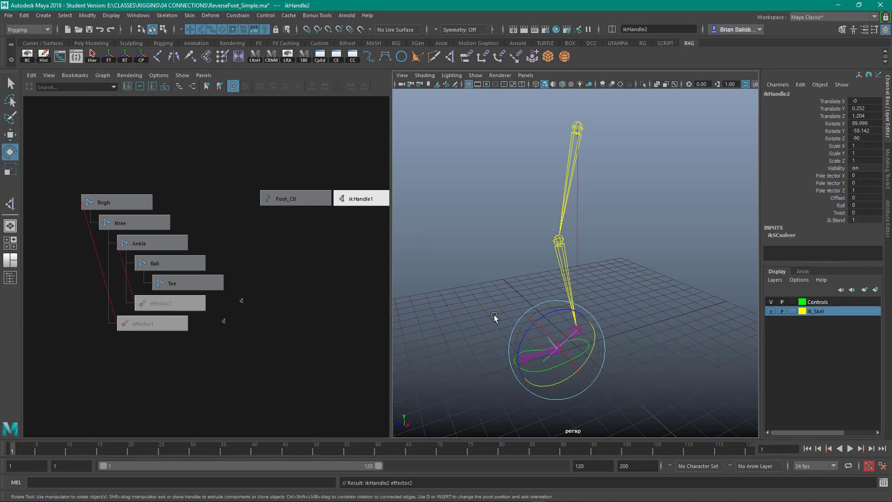
Create a Single-Chain Solver IK handle from the Ball joint to the Toe joint and close the tool settings
{"action": "left_click_drag", "start_coordinate": [494, 314], "coordinate": [497, 257], "text": "alt"}
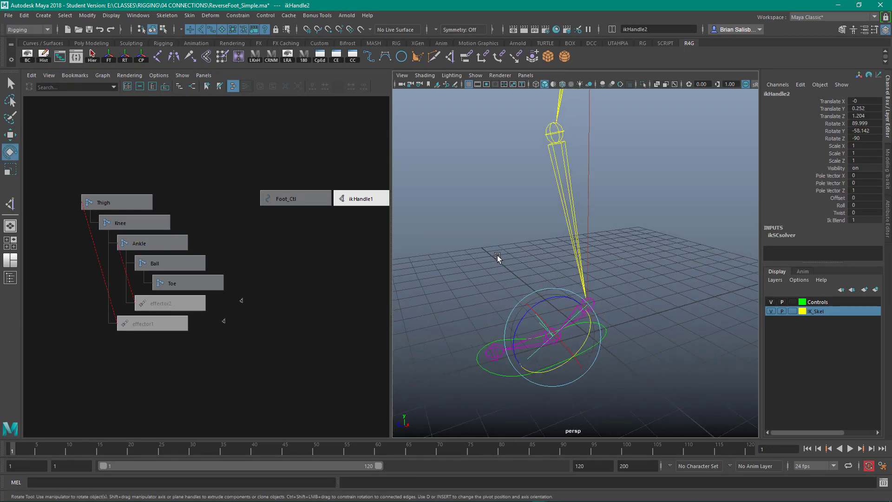
{"action": "key", "text": "g"}
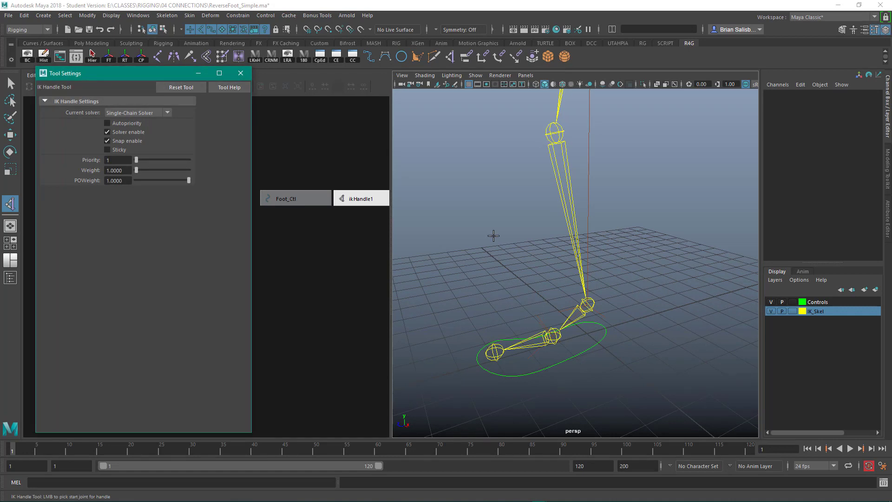
{"action": "left_click", "coordinate": [555, 340]}
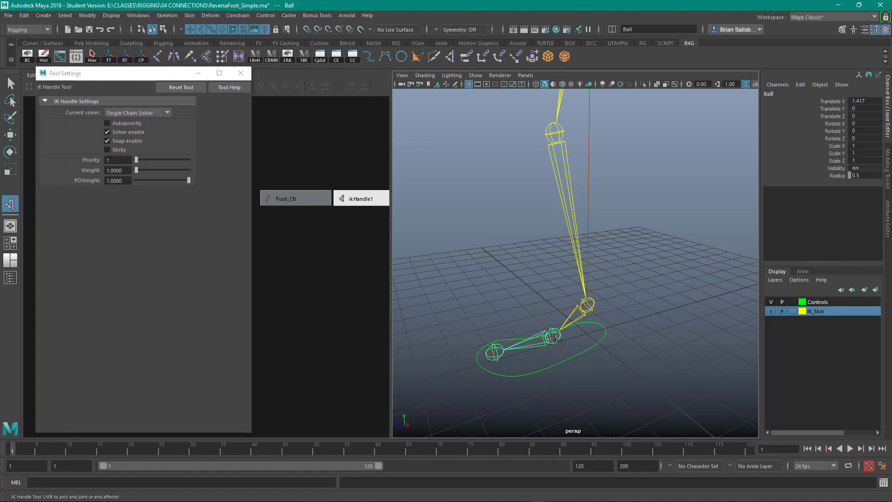
{"action": "left_click", "coordinate": [494, 352]}
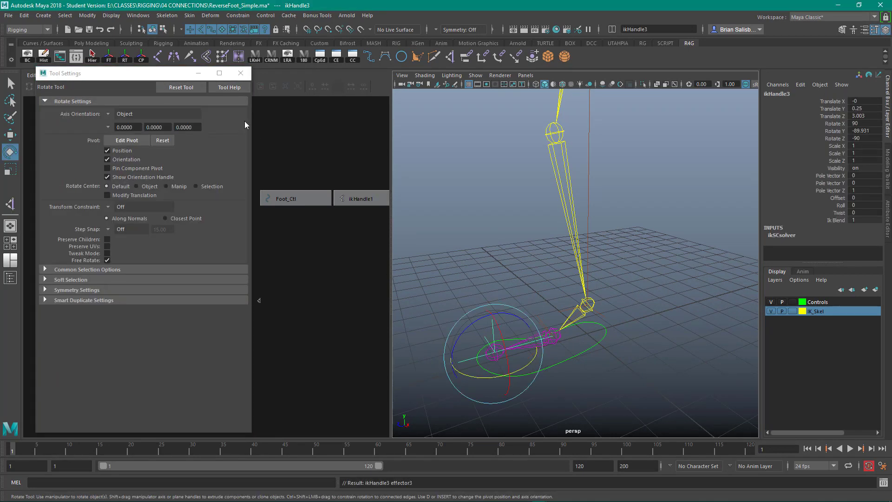
{"action": "left_click", "coordinate": [241, 74]}
Rename ikHandle1 as LegIK
{"action": "key", "text": "a"}
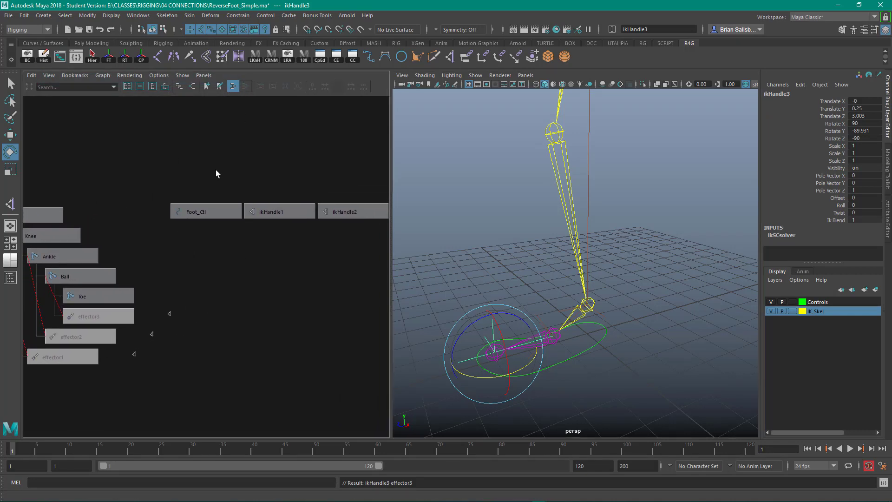
{"action": "left_click", "coordinate": [283, 212]}
{"action": "left_click", "coordinate": [804, 94]}
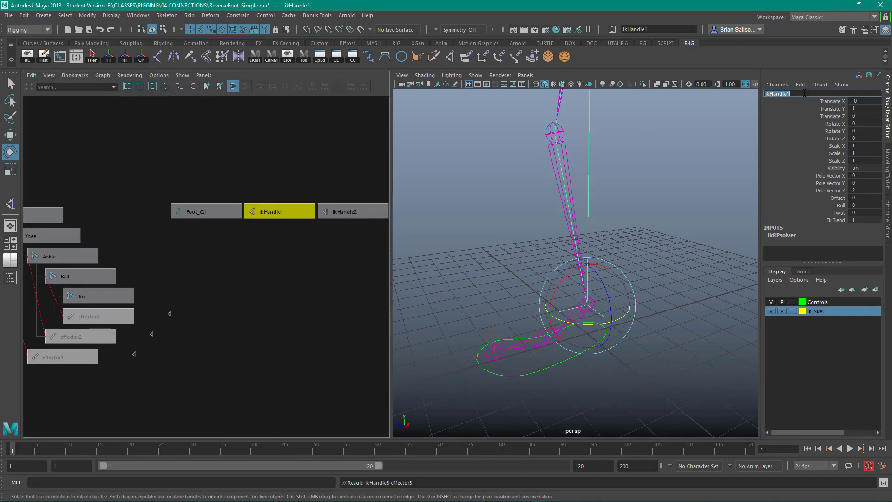
{"action": "type", "text": "legIK"}
{"action": "key", "text": "Return"}
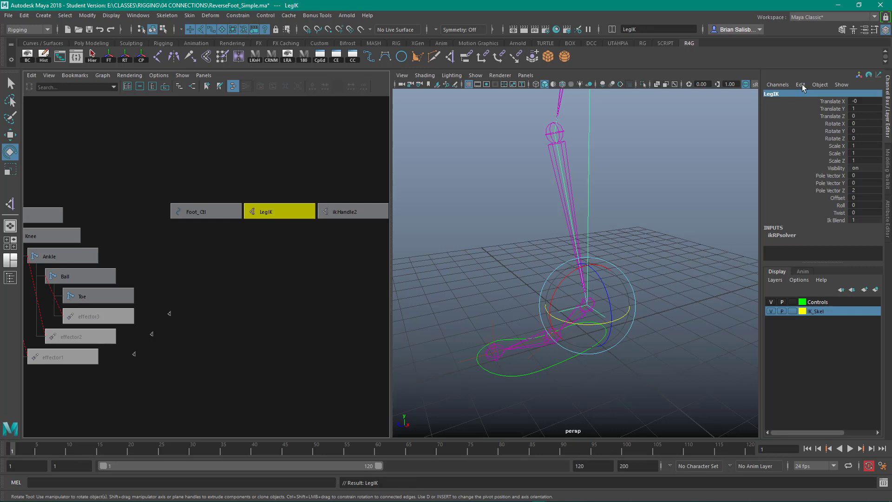
Place the ikHandle2 and ikHandle3 nodes side by side below LegIK and rename ikHandle2 as BallIK
{"action": "left_click_drag", "start_coordinate": [354, 206], "coordinate": [266, 246]}
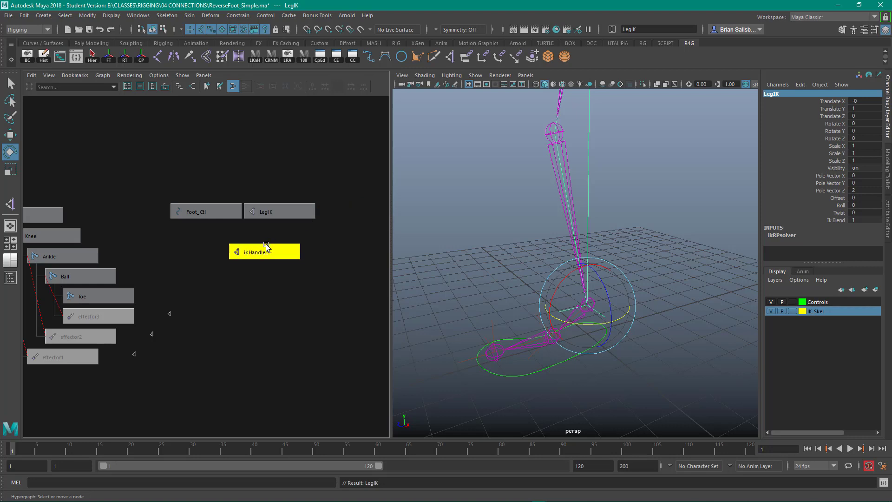
{"action": "middle_click_drag", "start_coordinate": [249, 288], "coordinate": [155, 295], "text": "alt"}
{"action": "left_click_drag", "start_coordinate": [318, 223], "coordinate": [246, 255]}
{"action": "left_click", "coordinate": [186, 260]}
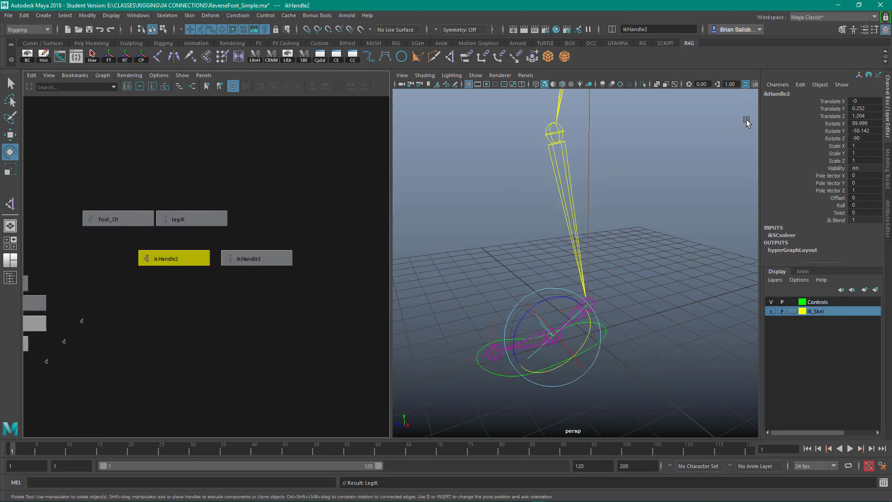
{"action": "left_click", "coordinate": [782, 95]}
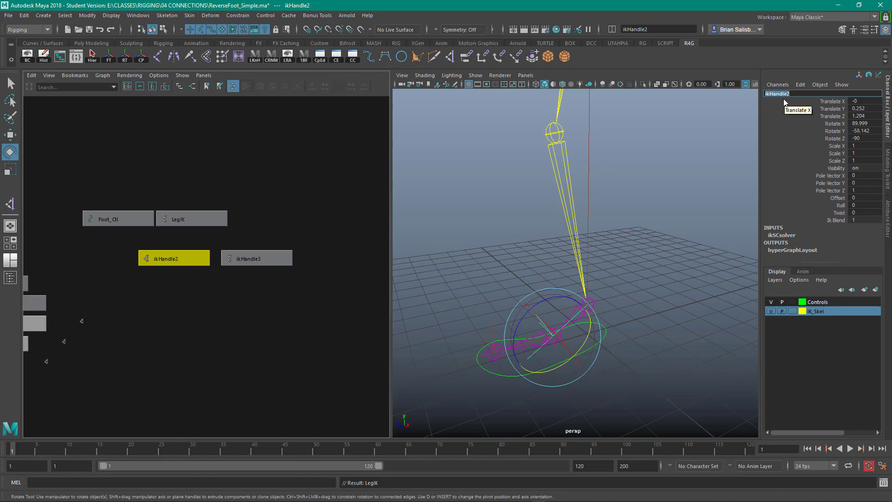
{"action": "type", "text": "BallIK"}
{"action": "key", "text": "Return"}
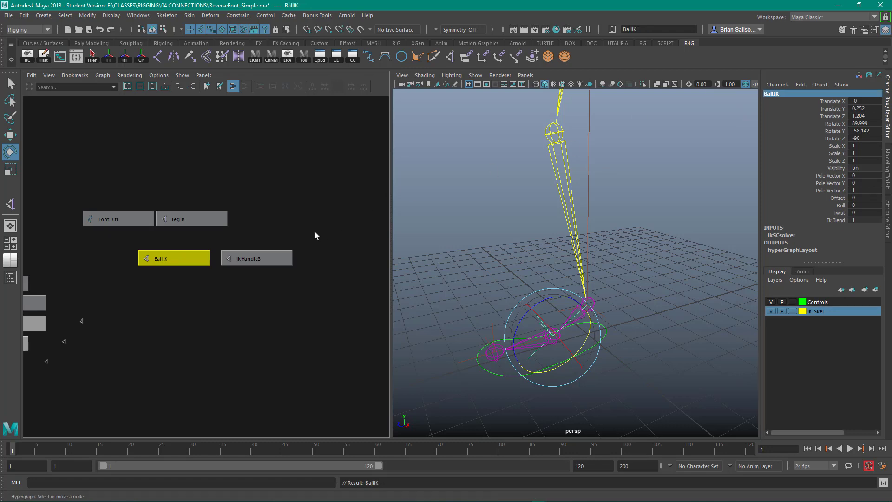
Rename ikHandle3 as ToeIK
{"action": "left_click_drag", "start_coordinate": [275, 235], "coordinate": [335, 307]}
{"action": "double_click", "coordinate": [792, 94]}
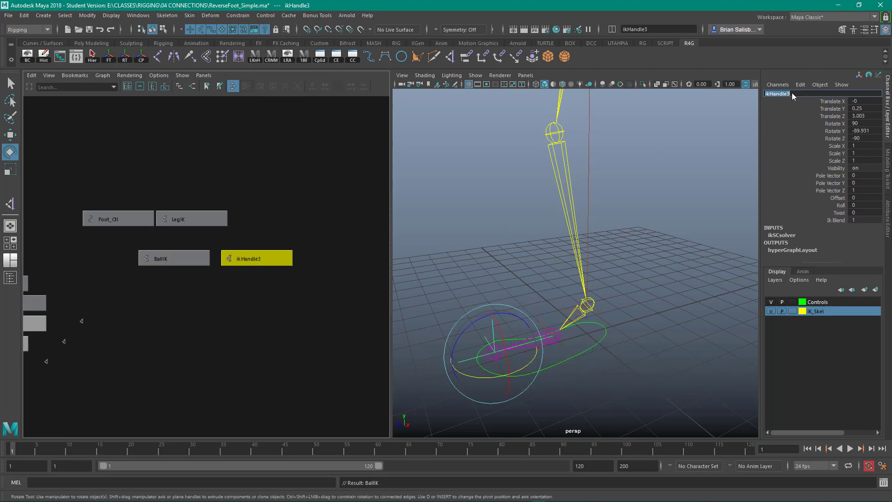
{"action": "type", "text": "ToeIK"}
{"action": "key", "text": "Return"}
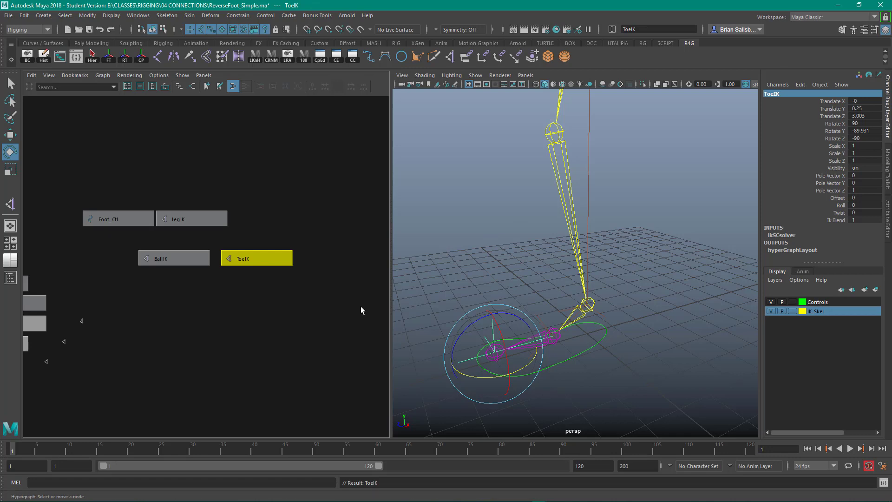
Rearrange the LegIK, BallIK and ToeIK nodes into a column below Foot_Ctl in the Hypergraph and clear the selection
{"action": "right_click_drag", "start_coordinate": [306, 325], "coordinate": [296, 321], "text": "alt"}
{"action": "left_click_drag", "start_coordinate": [183, 226], "coordinate": [208, 228]}
{"action": "middle_click_drag", "start_coordinate": [238, 345], "coordinate": [318, 352], "text": "alt"}
{"action": "right_click_drag", "start_coordinate": [318, 351], "coordinate": [289, 338], "text": "alt"}
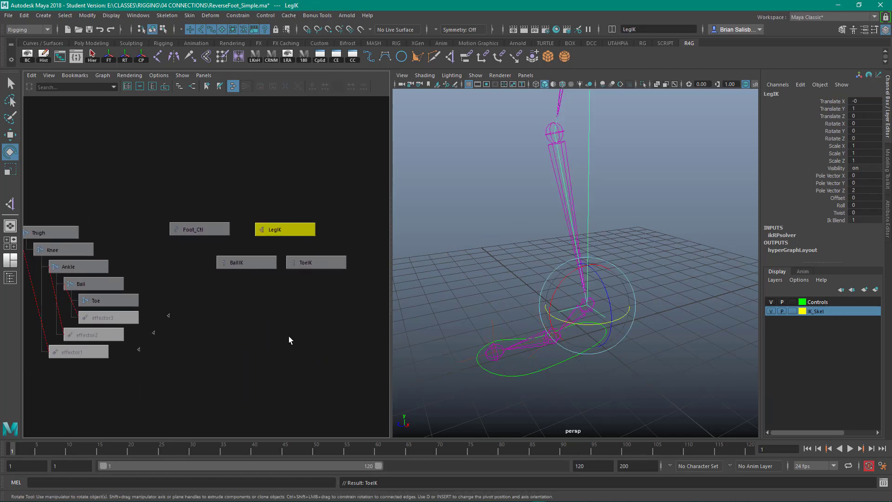
{"action": "left_click_drag", "start_coordinate": [294, 260], "coordinate": [318, 273]}
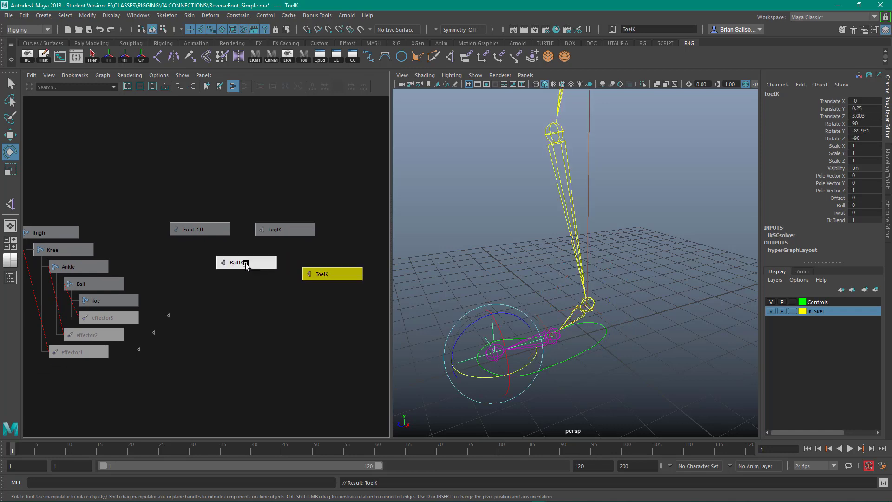
{"action": "left_click_drag", "start_coordinate": [245, 263], "coordinate": [243, 278]}
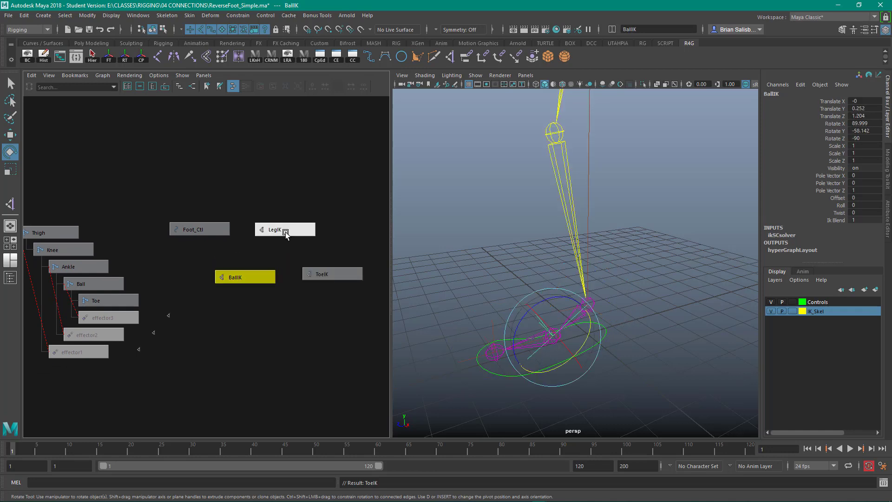
{"action": "left_click_drag", "start_coordinate": [285, 232], "coordinate": [270, 305]}
{"action": "left_click_drag", "start_coordinate": [328, 274], "coordinate": [256, 328]}
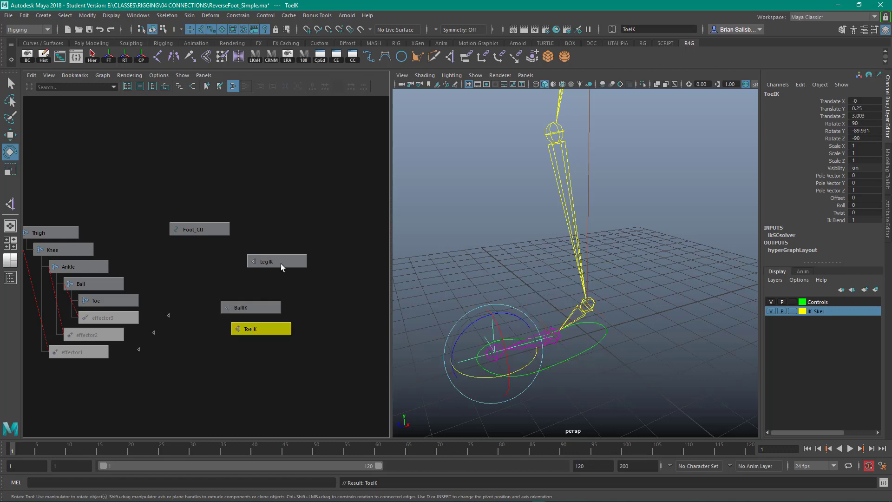
{"action": "left_click_drag", "start_coordinate": [277, 263], "coordinate": [257, 286]}
{"action": "left_click_drag", "start_coordinate": [275, 341], "coordinate": [253, 331]}
{"action": "left_click", "coordinate": [300, 260]}
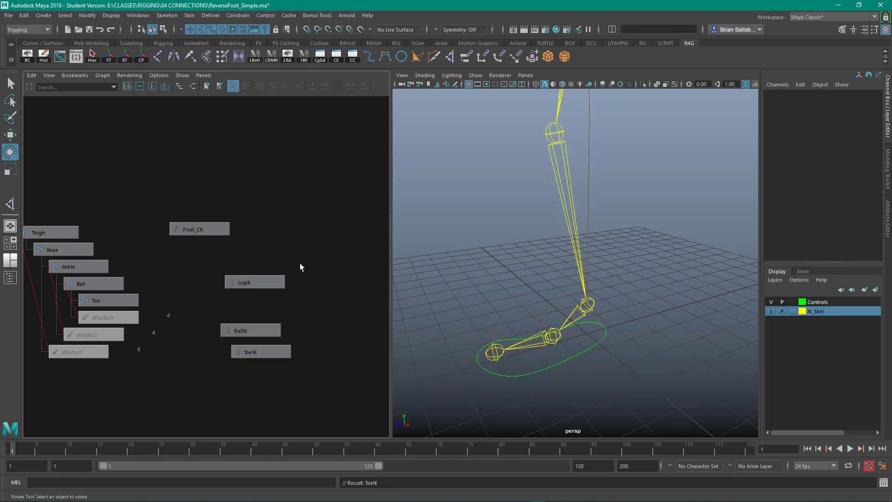
Create a locator for the foot rig
{"action": "left_click_drag", "start_coordinate": [292, 248], "coordinate": [291, 217], "text": "alt"}
{"action": "right_click_drag", "start_coordinate": [291, 217], "coordinate": [321, 218], "text": "alt"}
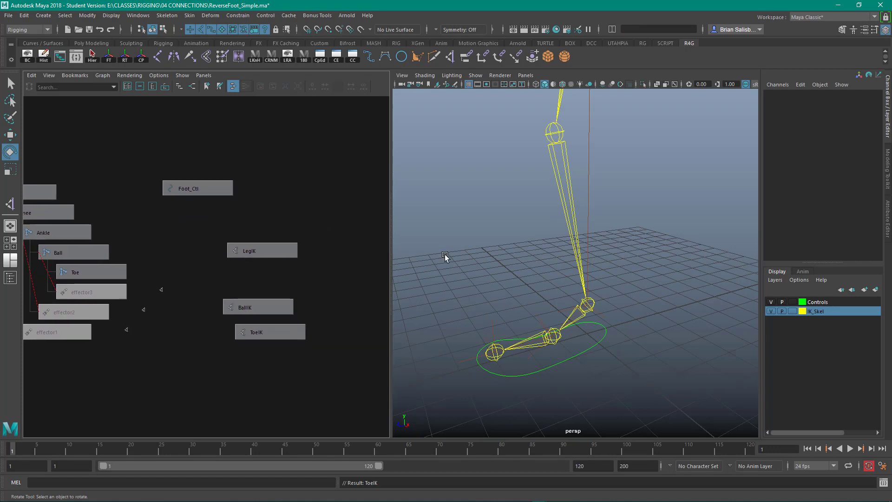
{"action": "middle_click_drag", "start_coordinate": [443, 231], "coordinate": [452, 214], "text": "alt"}
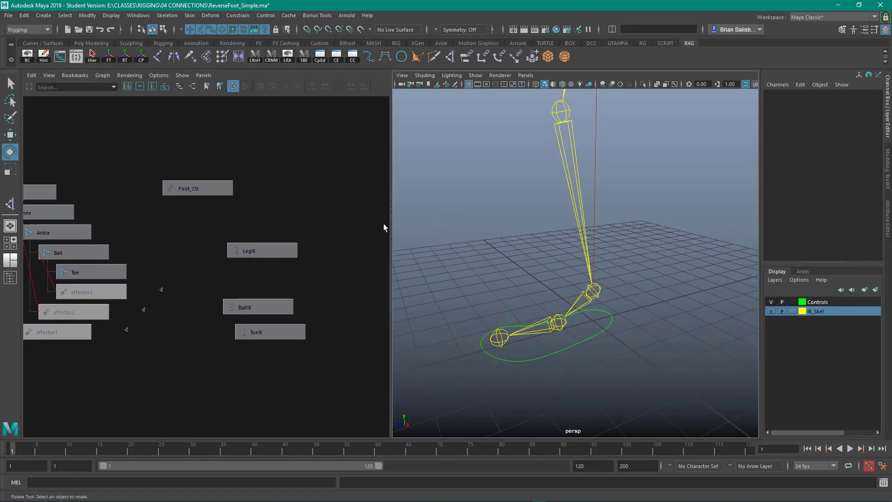
{"action": "middle_click_drag", "start_coordinate": [319, 197], "coordinate": [312, 201], "text": "alt"}
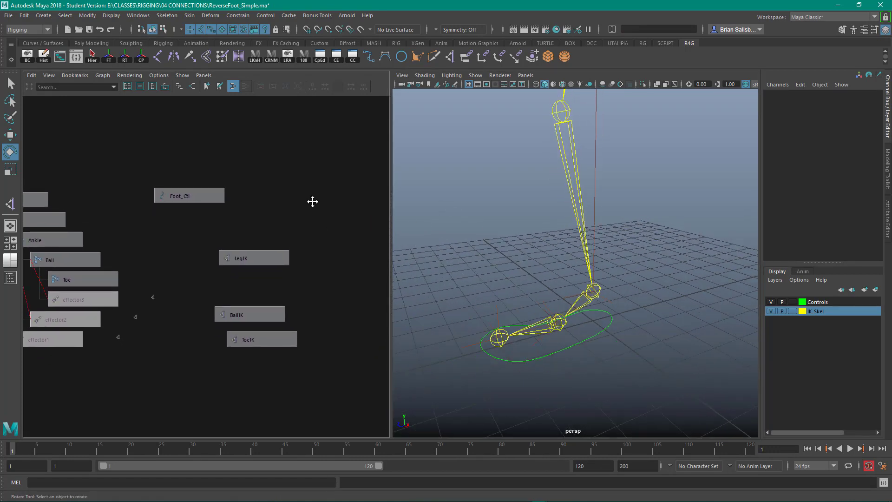
{"action": "left_click", "coordinate": [37, 16]}
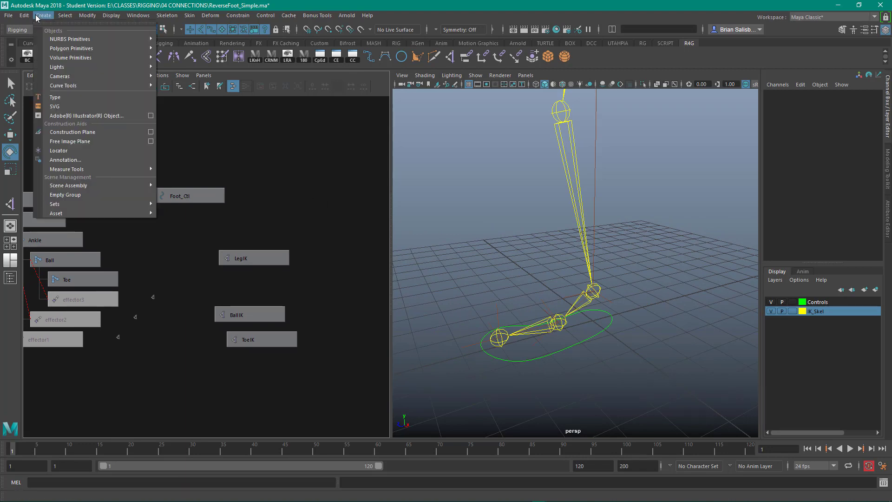
{"action": "mouse_move", "coordinate": [110, 204]}
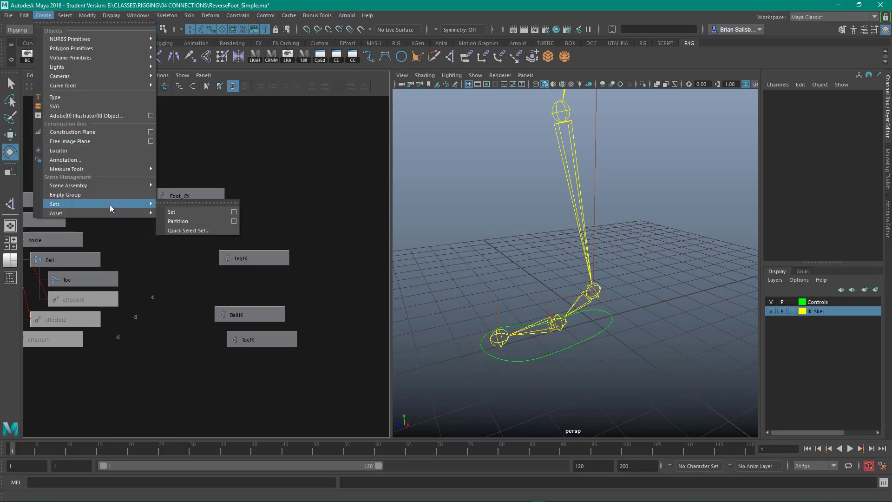
{"action": "left_click", "coordinate": [99, 152]}
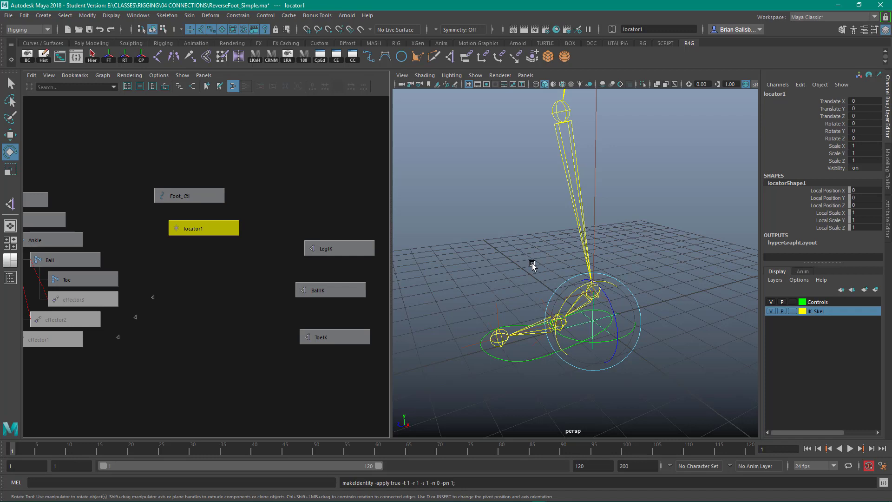
Move the new locator onto the Ball joint with point snapping
{"action": "key", "text": "w"}
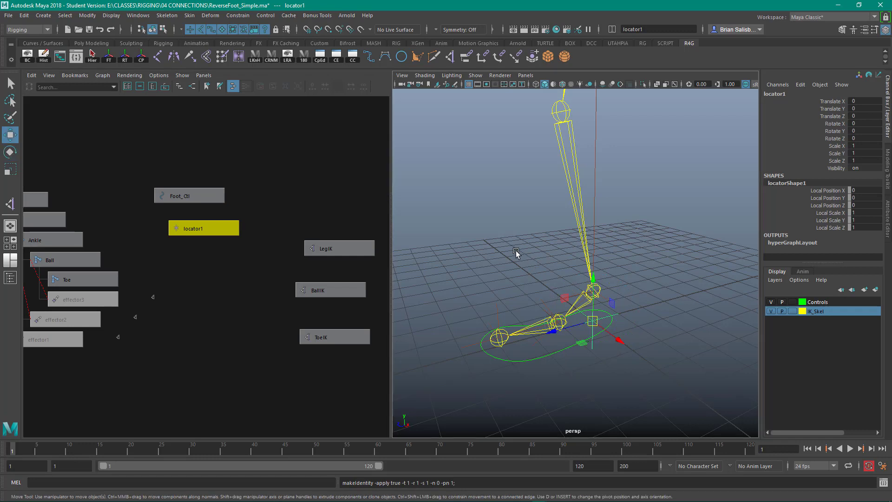
{"action": "key", "text": "v"}
{"action": "left_click_drag", "start_coordinate": [579, 334], "coordinate": [552, 325]}
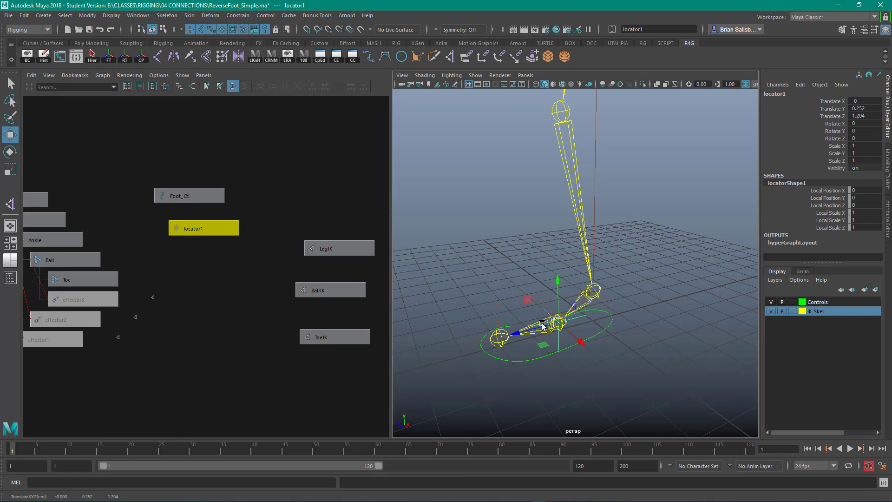
Place the LegIK node below locator1, parent it under locator1 and select the locator
{"action": "left_click_drag", "start_coordinate": [325, 248], "coordinate": [224, 251]}
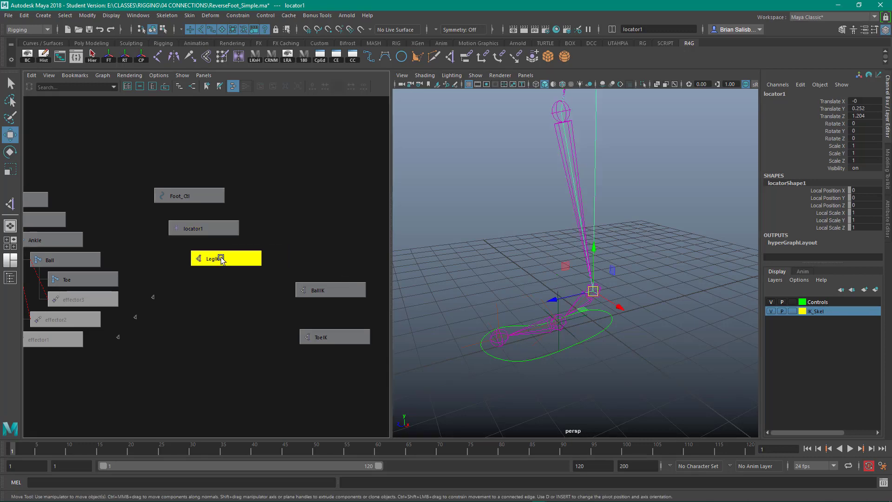
{"action": "middle_click_drag", "start_coordinate": [217, 226], "coordinate": [217, 227]}
{"action": "left_click", "coordinate": [217, 228]}
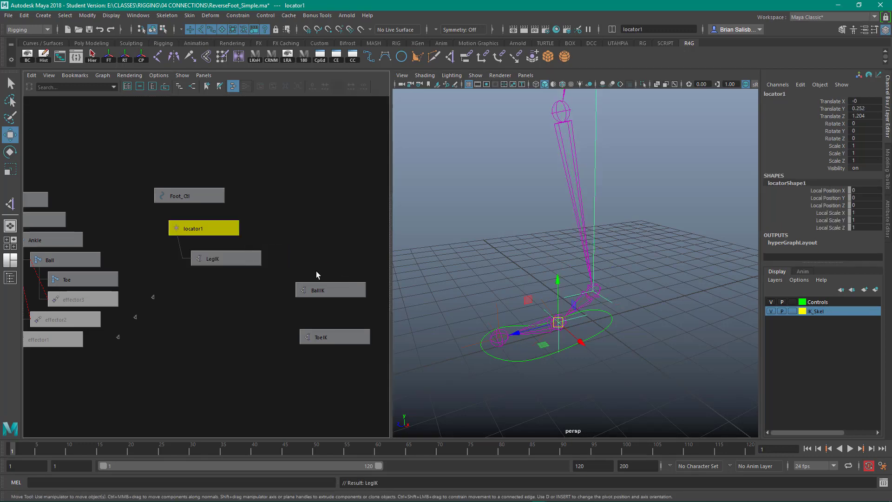
Try rotating locator1 about X by about 44 and then about 41 degrees, undoing each rotation
{"action": "key", "text": "e"}
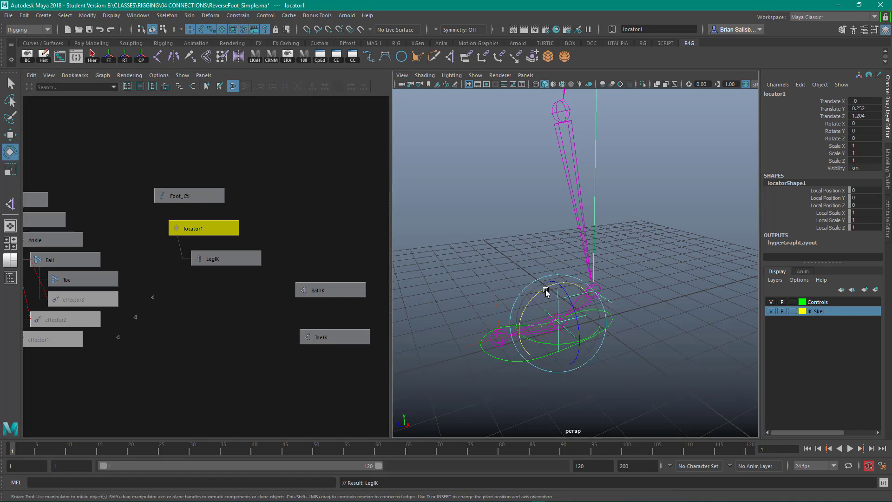
{"action": "left_click_drag", "start_coordinate": [545, 287], "coordinate": [548, 325]}
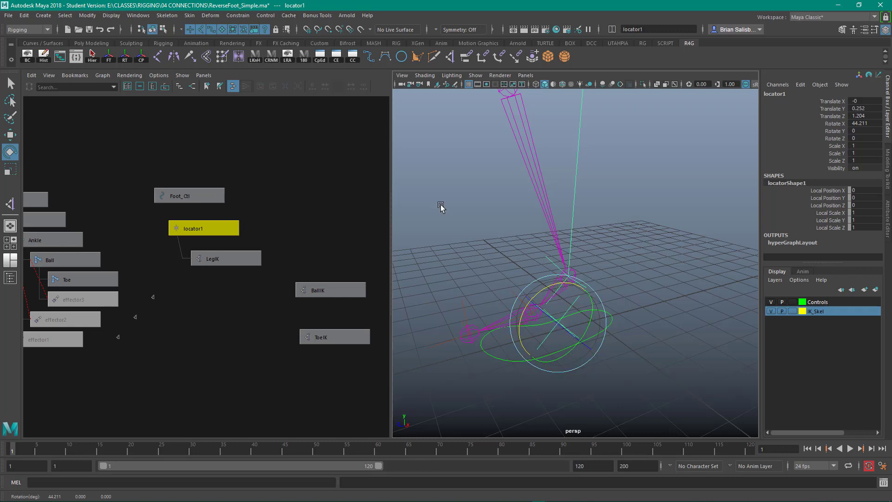
{"action": "key", "text": "ctrl+z"}
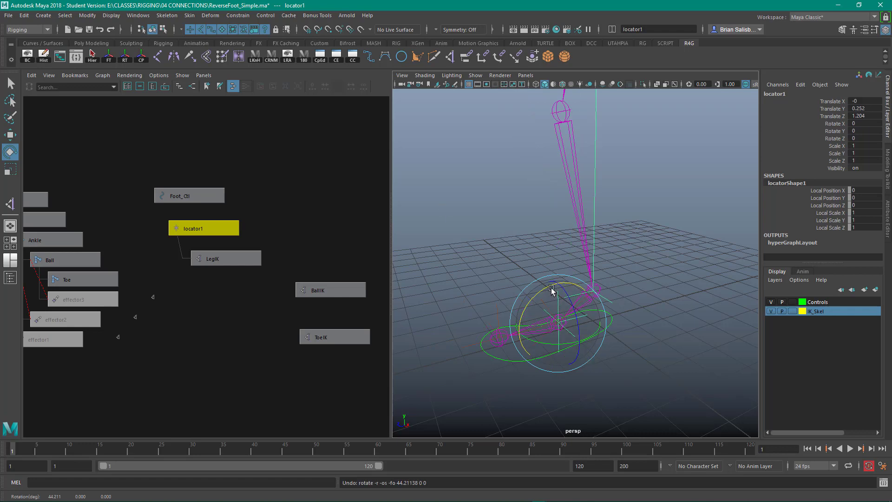
{"action": "left_click_drag", "start_coordinate": [551, 290], "coordinate": [535, 314]}
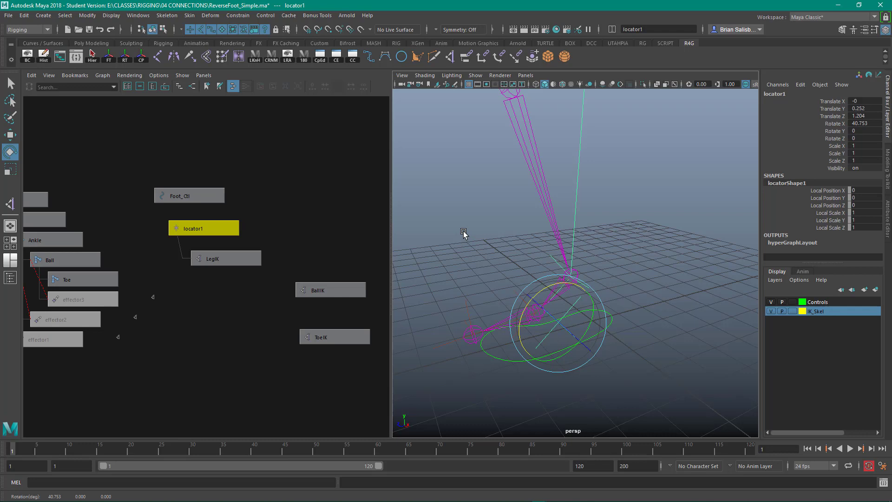
{"action": "key", "text": "ctrl+z"}
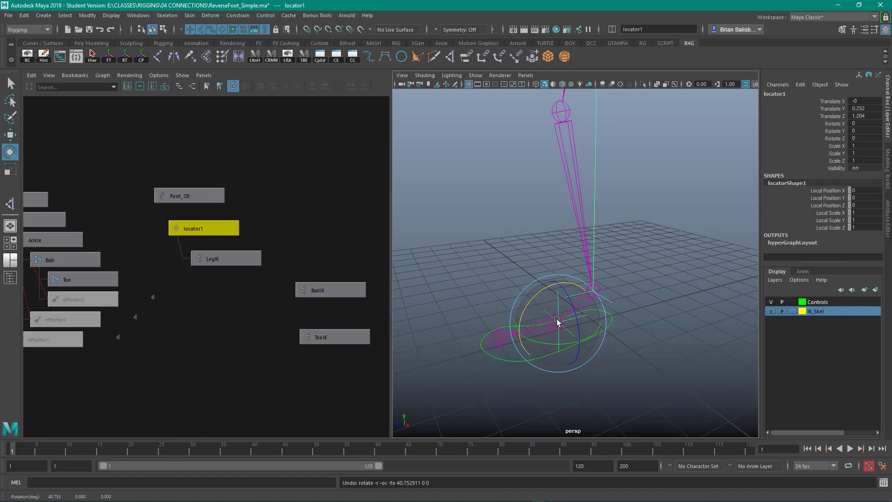
Parent BallIK under locator1, arrange BallIK and LegIK beneath it in the Hypergraph, and clear the selection
{"action": "left_click", "coordinate": [285, 208]}
{"action": "middle_click_drag", "start_coordinate": [326, 286], "coordinate": [204, 228]}
{"action": "left_click", "coordinate": [279, 284]}
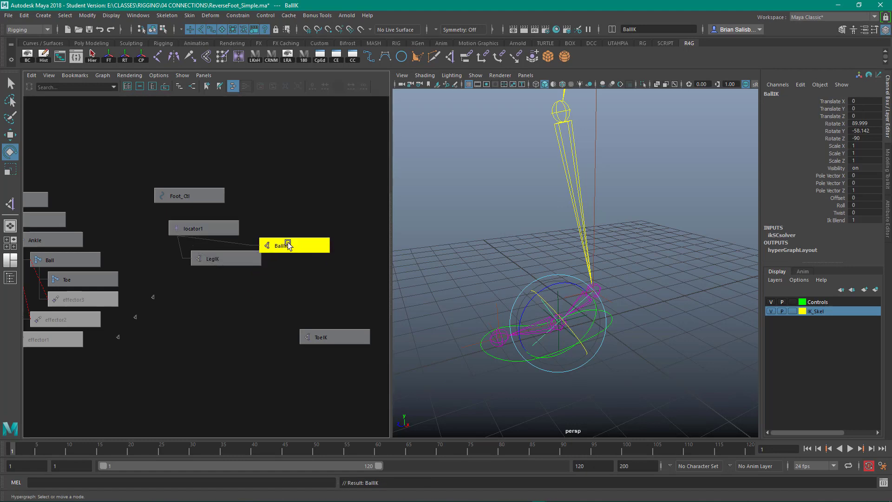
{"action": "left_click_drag", "start_coordinate": [223, 263], "coordinate": [202, 278]}
{"action": "left_click_drag", "start_coordinate": [291, 245], "coordinate": [273, 254]}
{"action": "left_click", "coordinate": [302, 235]}
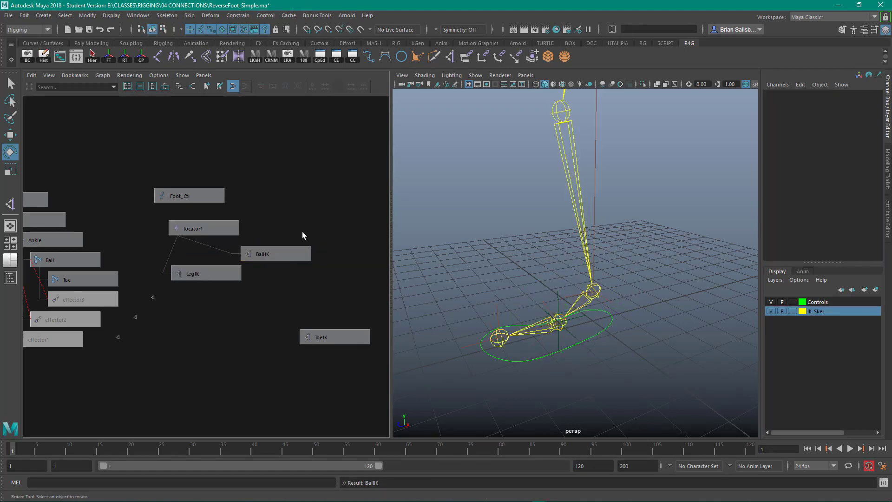
Try rotating locator1 about X by about 38 and then about 29 degrees, undoing each rotation
{"action": "left_click", "coordinate": [215, 227]}
{"action": "left_click_drag", "start_coordinate": [545, 284], "coordinate": [552, 325]}
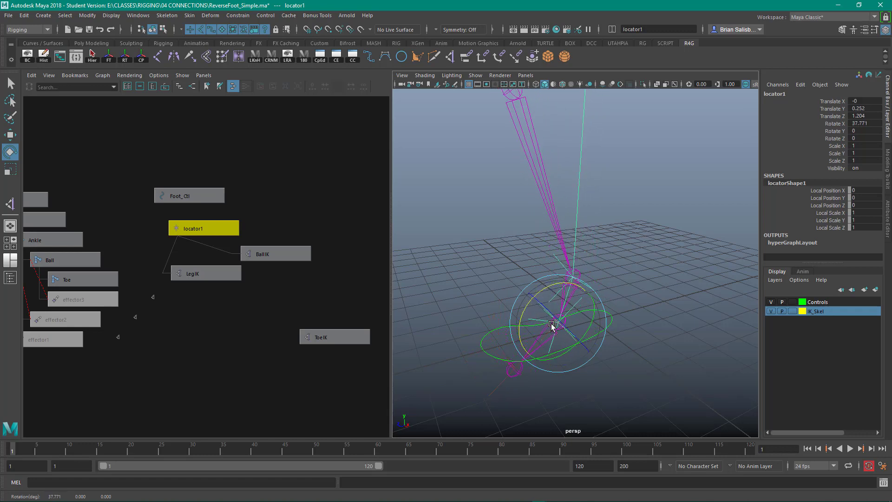
{"action": "key", "text": "ctrl+z"}
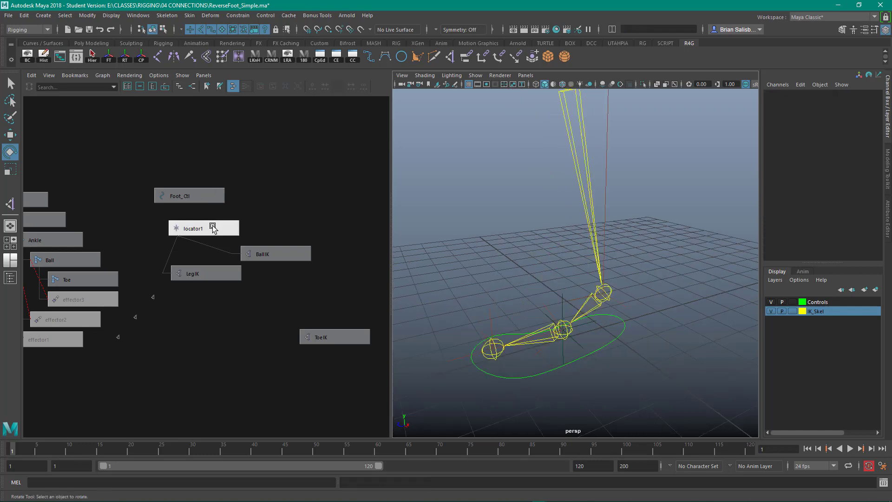
{"action": "left_click", "coordinate": [213, 226]}
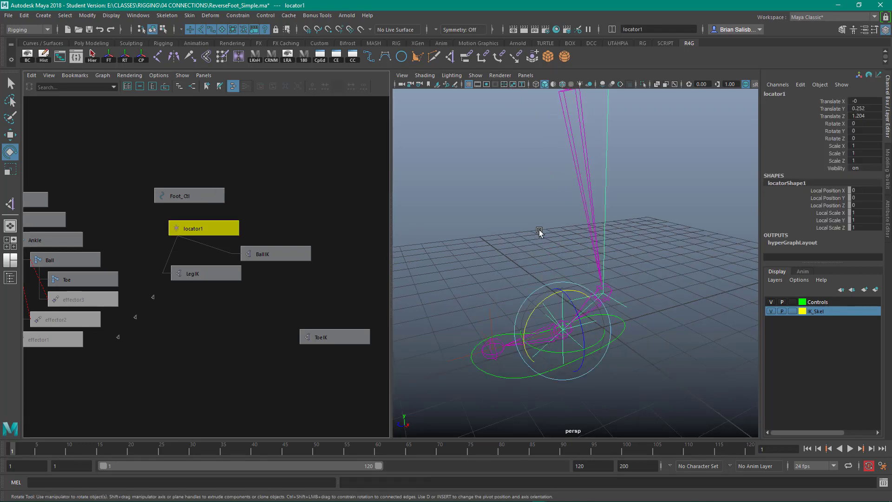
{"action": "left_click_drag", "start_coordinate": [549, 298], "coordinate": [537, 314]}
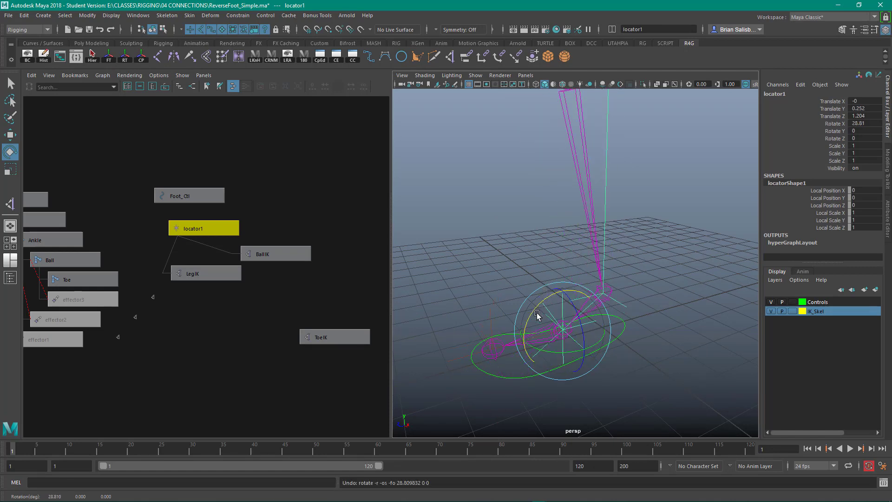
Parent ToeIK under Foot_Ctl, placing its node beneath the control and moving the locator1 hierarchy lower in the Hypergraph
{"action": "left_click", "coordinate": [350, 337]}
{"action": "left_click_drag", "start_coordinate": [351, 337], "coordinate": [356, 211]}
{"action": "left_click_drag", "start_coordinate": [230, 228], "coordinate": [244, 280]}
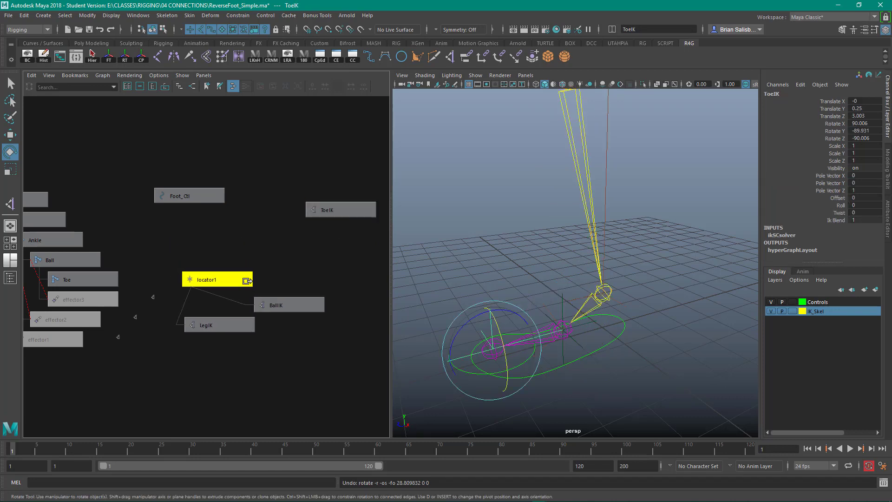
{"action": "left_click", "coordinate": [343, 210]}
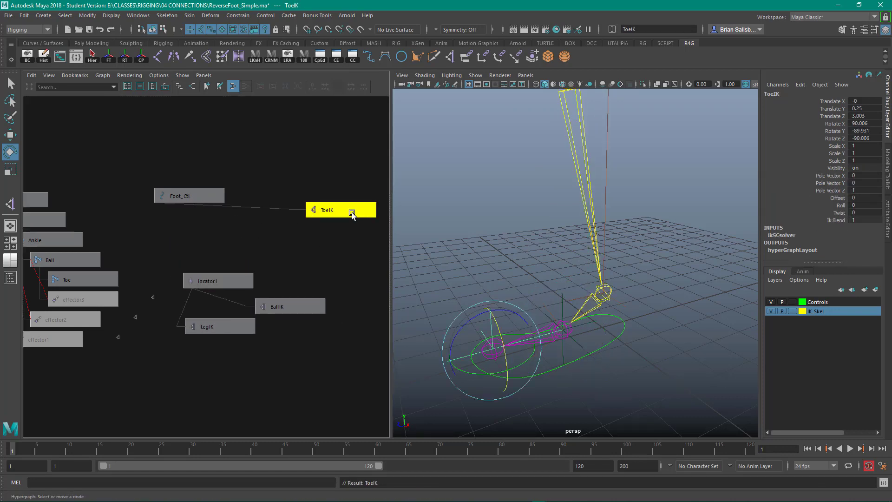
{"action": "left_click_drag", "start_coordinate": [351, 211], "coordinate": [254, 223]}
{"action": "left_click", "coordinate": [446, 212]}
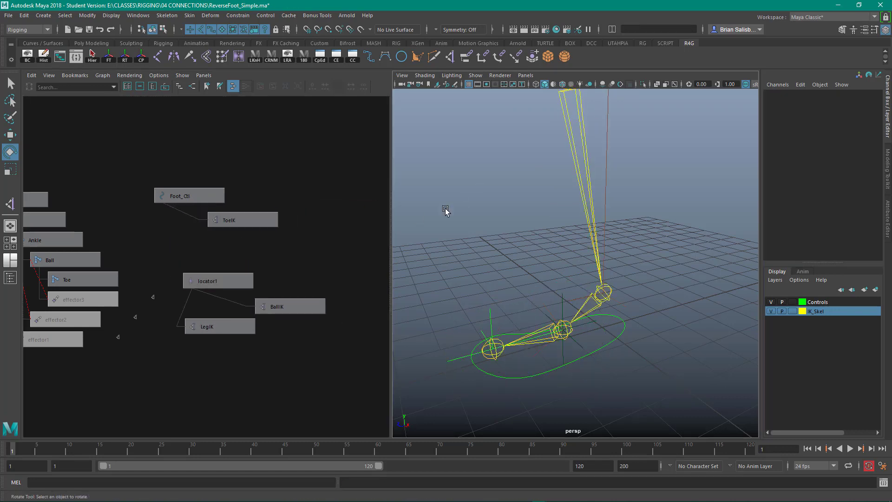
Try rotating locator1 about X by about 40 degrees, undo the rotation and clear the selection
{"action": "left_click", "coordinate": [225, 281]}
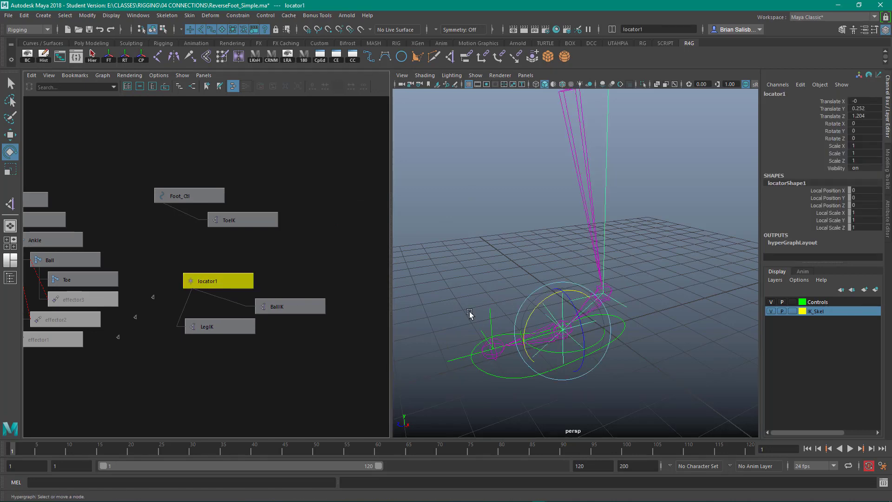
{"action": "left_click_drag", "start_coordinate": [553, 294], "coordinate": [533, 312]}
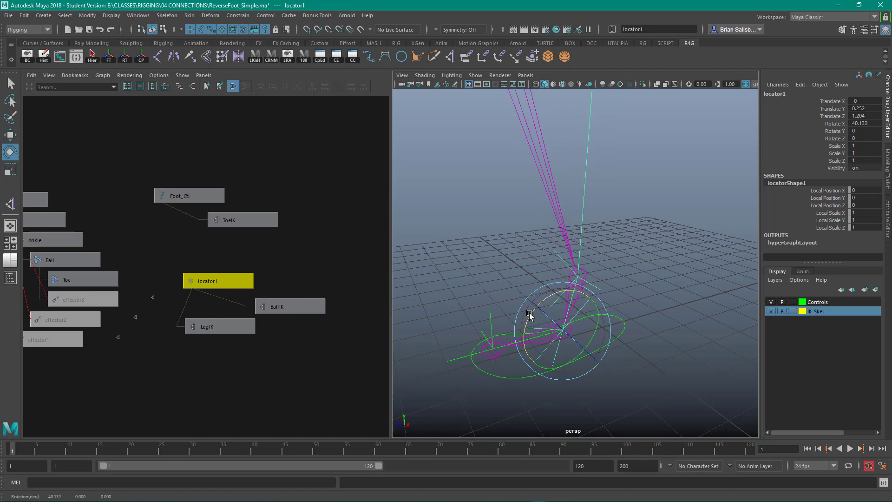
{"action": "key", "text": "ctrl+z"}
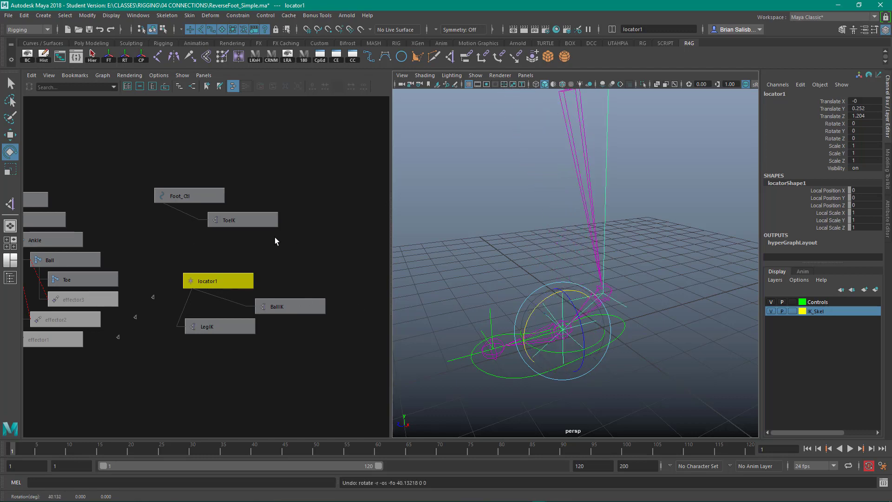
{"action": "left_click", "coordinate": [341, 252]}
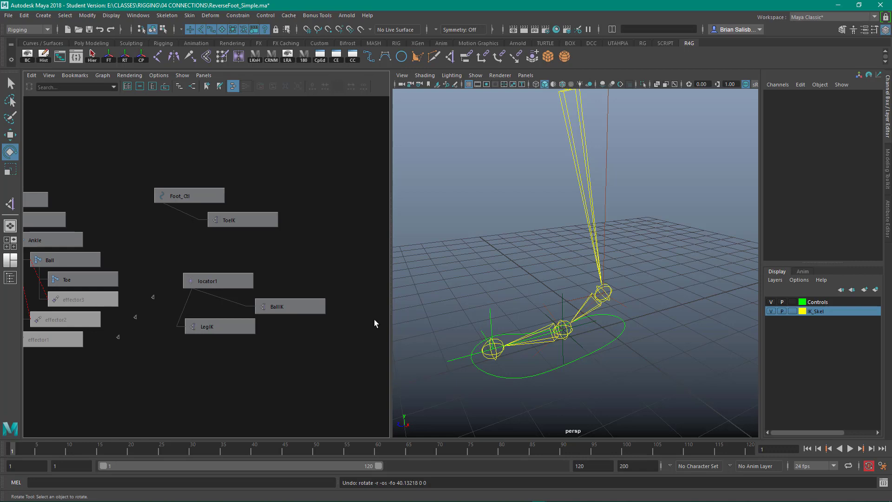
Unparent BallIK and LegIK from locator1
{"action": "left_click", "coordinate": [218, 280]}
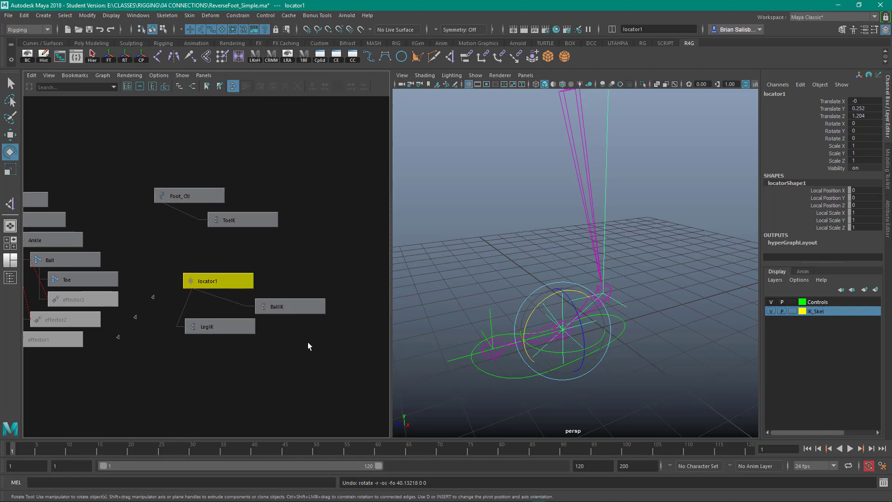
{"action": "left_click_drag", "start_coordinate": [308, 342], "coordinate": [248, 307]}
{"action": "key", "text": "shift+p"}
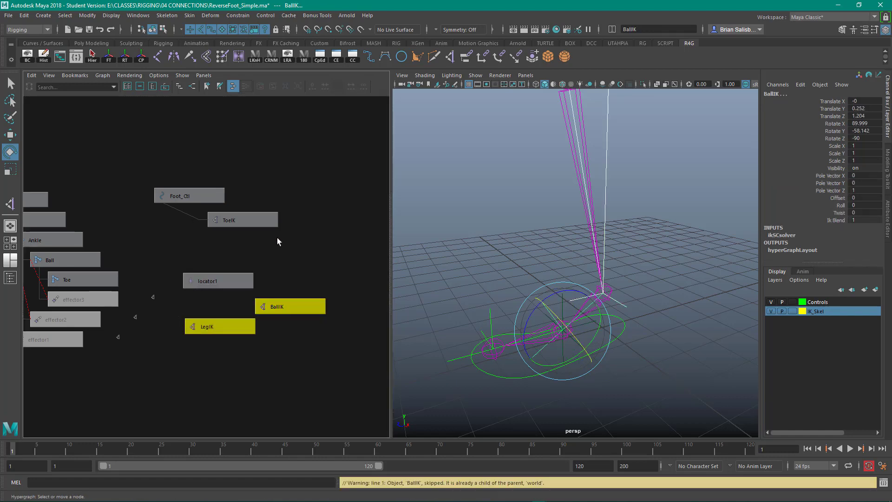
Parent ToeIK under locator1 and move the LegIK and BallIK nodes lower, clear of that hierarchy
{"action": "middle_click_drag", "start_coordinate": [255, 221], "coordinate": [220, 280]}
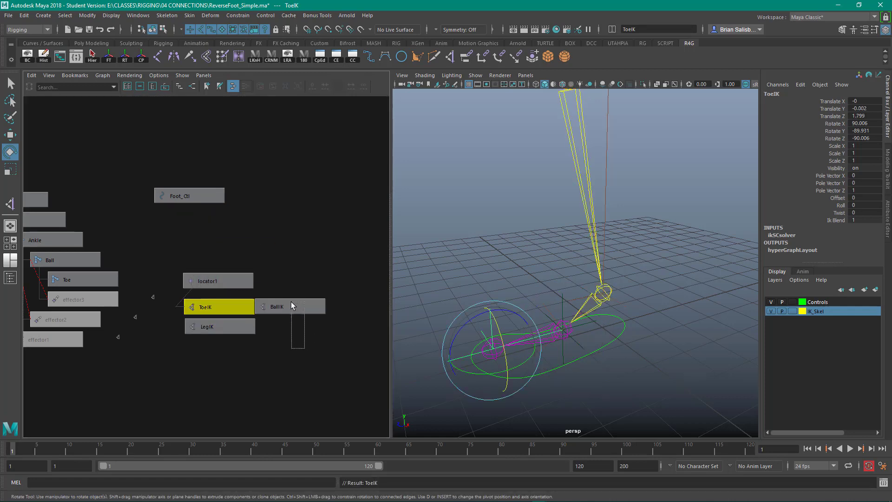
{"action": "left_click_drag", "start_coordinate": [291, 304], "coordinate": [230, 385]}
{"action": "left_click_drag", "start_coordinate": [206, 326], "coordinate": [217, 357]}
{"action": "left_click", "coordinate": [299, 319]}
{"action": "middle_click_drag", "start_coordinate": [220, 276], "coordinate": [222, 277]}
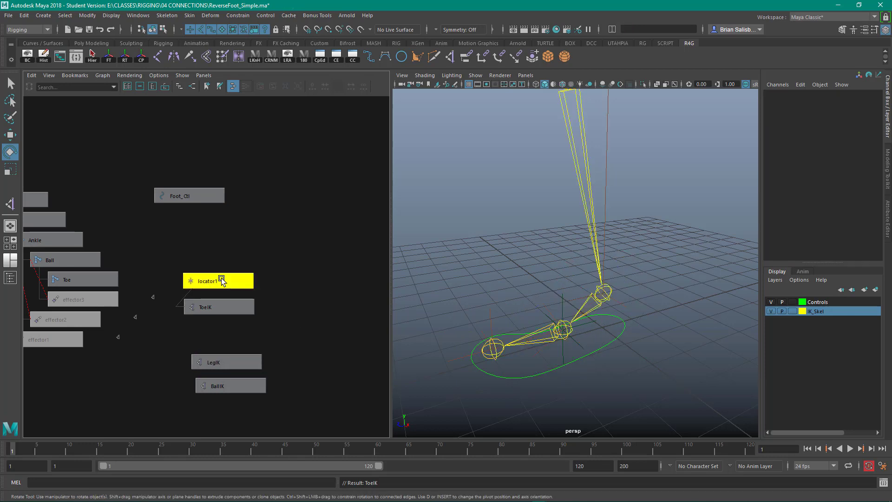
Try rotating locator1 about X by about 36 degrees with only ToeIK under it, then undo the rotation and deselect
{"action": "left_click", "coordinate": [221, 278]}
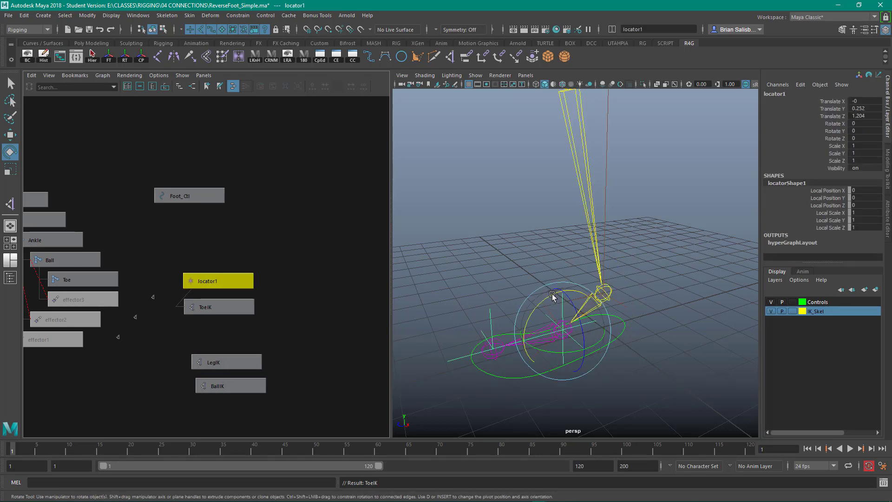
{"action": "left_click_drag", "start_coordinate": [552, 295], "coordinate": [546, 326]}
{"action": "key", "text": "ctrl+z"}
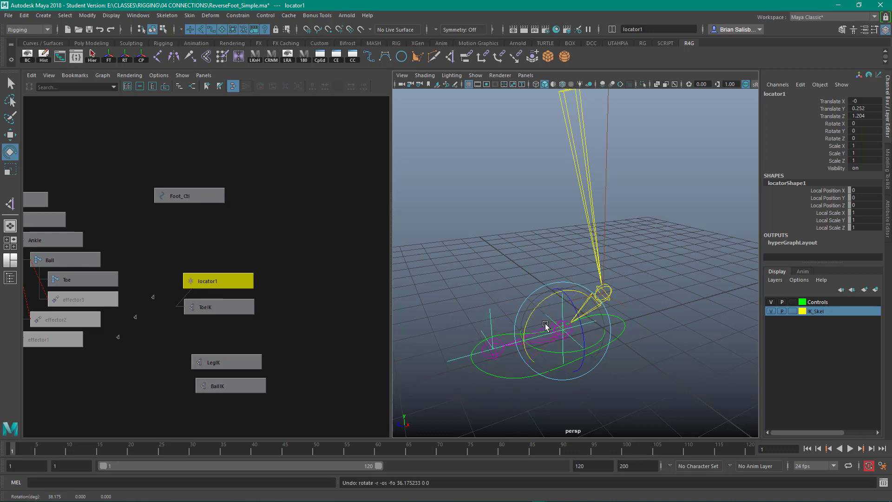
{"action": "left_click", "coordinate": [328, 274]}
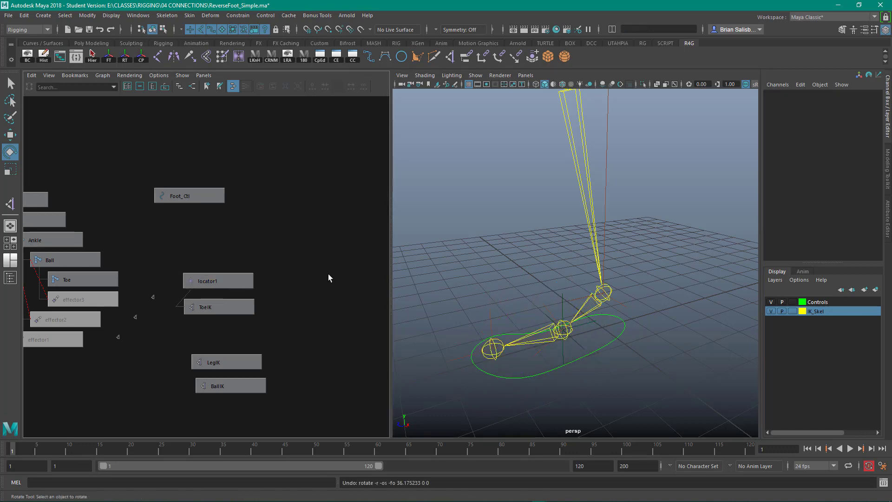
Unparent ToeIK from locator1 and move the locator1 node up beside Foot_Ctl
{"action": "left_click", "coordinate": [225, 306]}
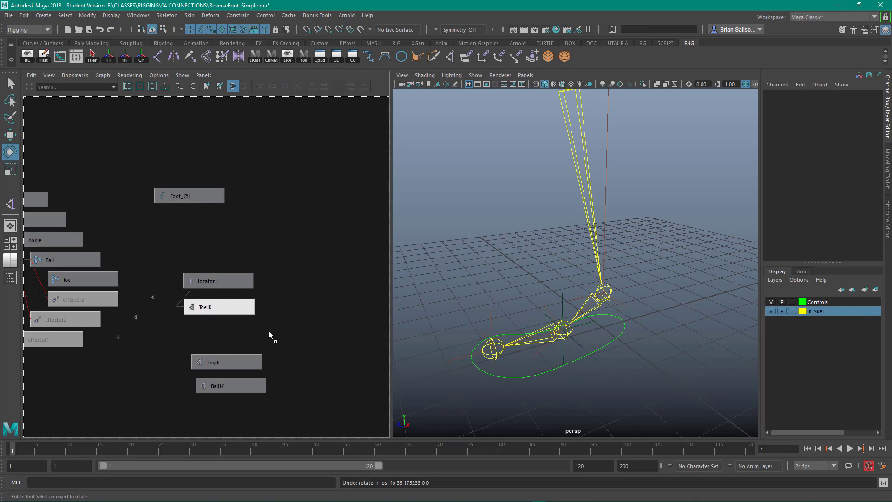
{"action": "left_click_drag", "start_coordinate": [226, 282], "coordinate": [293, 210]}
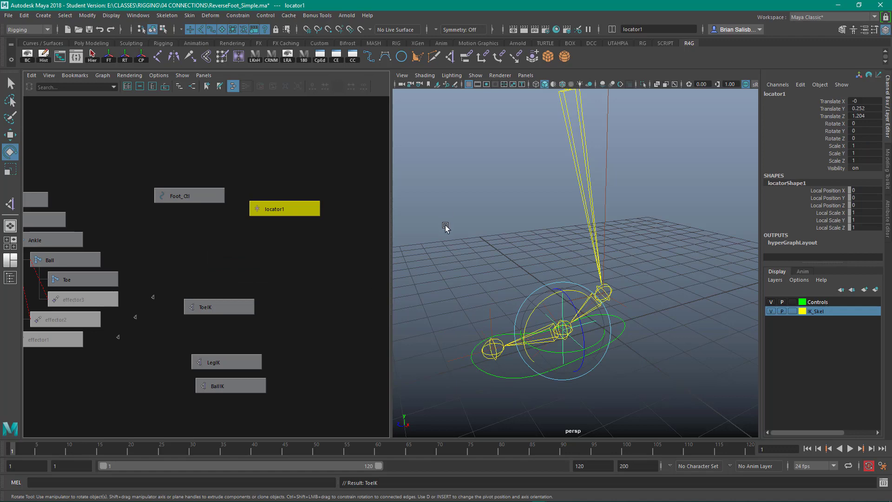
{"action": "mouse_move", "coordinate": [447, 225]}
{"action": "left_mouse_down", "text": "alt"}
{"action": "mouse_move", "coordinate": [432, 199]}
{"action": "mouse_move", "coordinate": [428, 209]}
{"action": "mouse_move", "coordinate": [463, 227]}
{"action": "left_mouse_up", "text": "alt"}
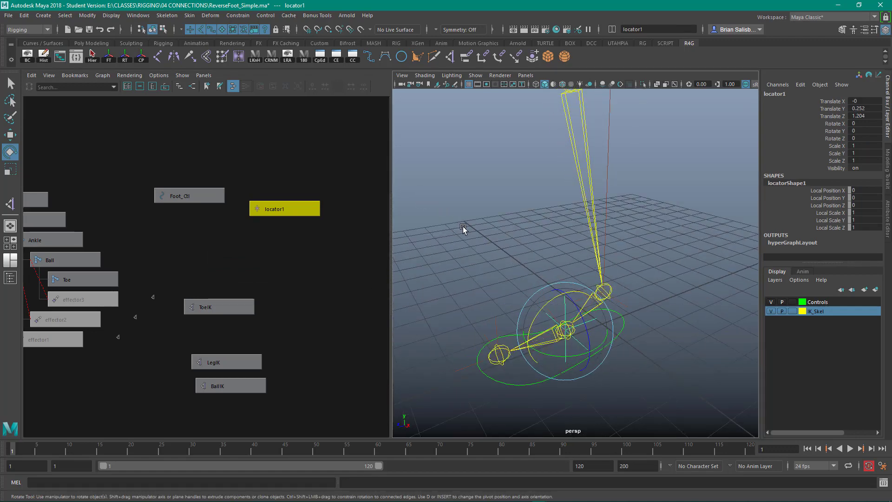
Rename locator1 as Ball_Loc
{"action": "double_click", "coordinate": [803, 92]}
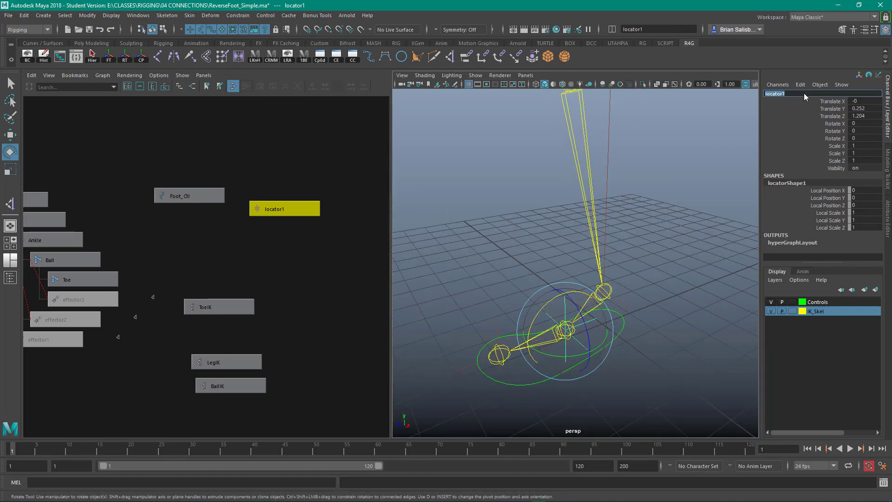
{"action": "type", "text": "Bakk"}
{"action": "type", "text": "_Lo"}
{"action": "type", "text": "d"}
{"action": "key", "text": "Return"}
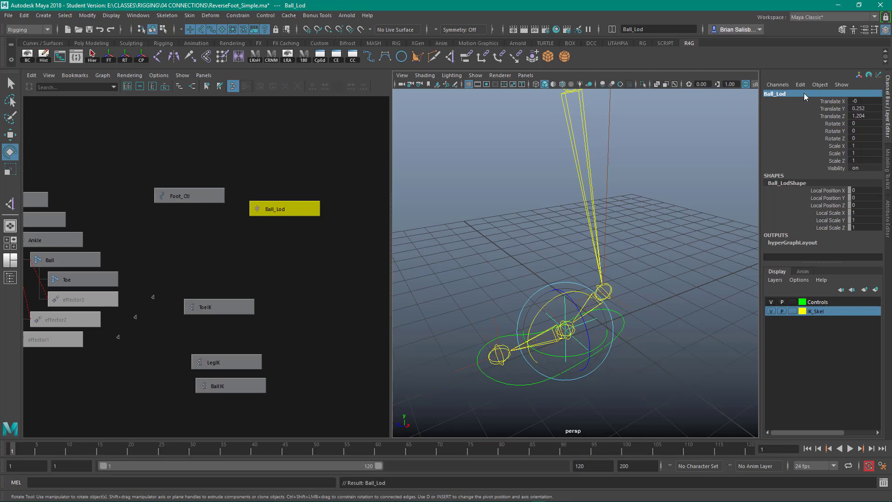
{"action": "double_click", "coordinate": [796, 93]}
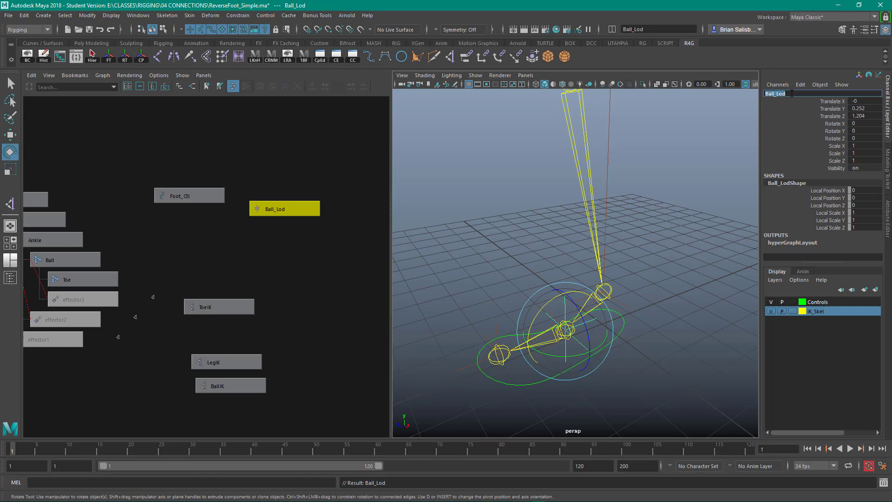
{"action": "left_click", "coordinate": [790, 93]}
{"action": "type", "text": "c"}
{"action": "key", "text": "Return"}
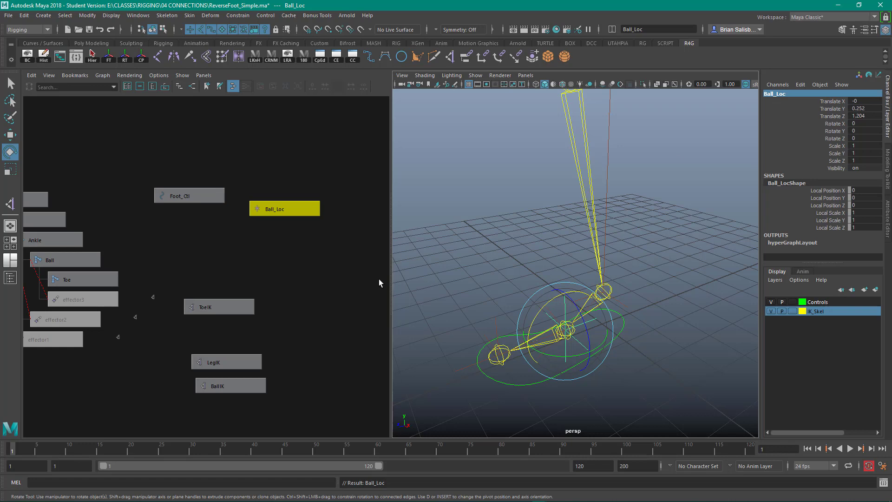
Duplicate the Ball_Loc locator and place the copy's node directly below the original in the Hypergraph
{"action": "left_click_drag", "start_coordinate": [285, 206], "coordinate": [309, 218]}
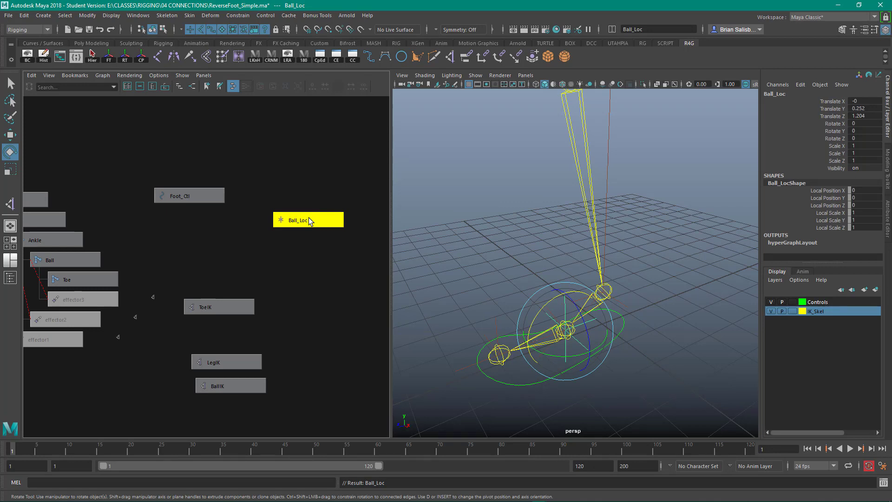
{"action": "key", "text": "ctrl+d"}
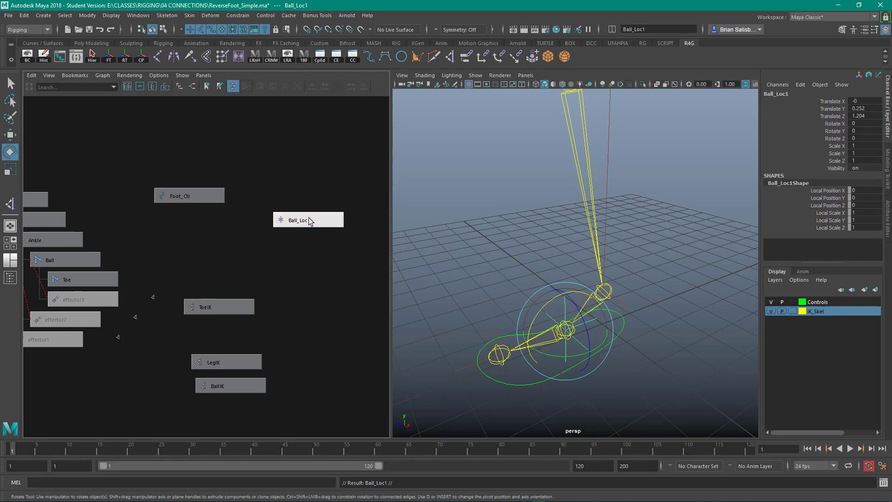
{"action": "mouse_move", "coordinate": [309, 218]}
{"action": "left_mouse_down"}
{"action": "mouse_move", "coordinate": [310, 243]}
{"action": "mouse_move", "coordinate": [322, 217]}
{"action": "left_mouse_up"}
{"action": "left_click", "coordinate": [310, 275]}
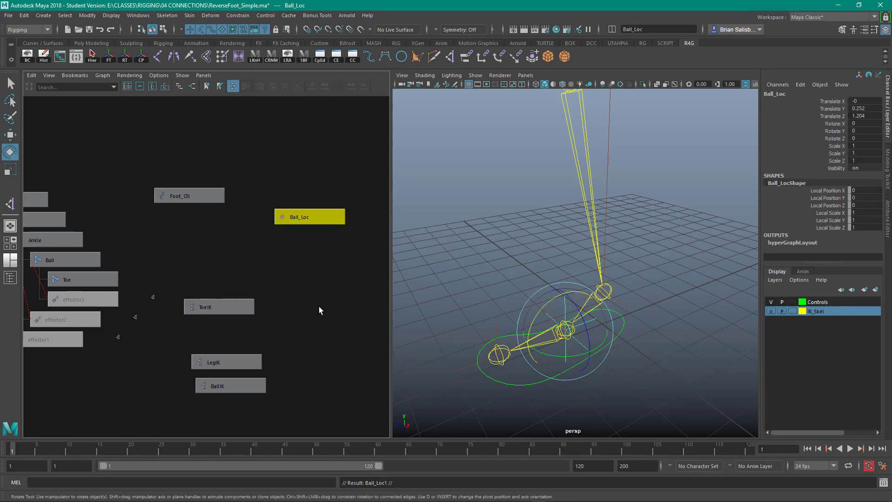
{"action": "key", "text": "a"}
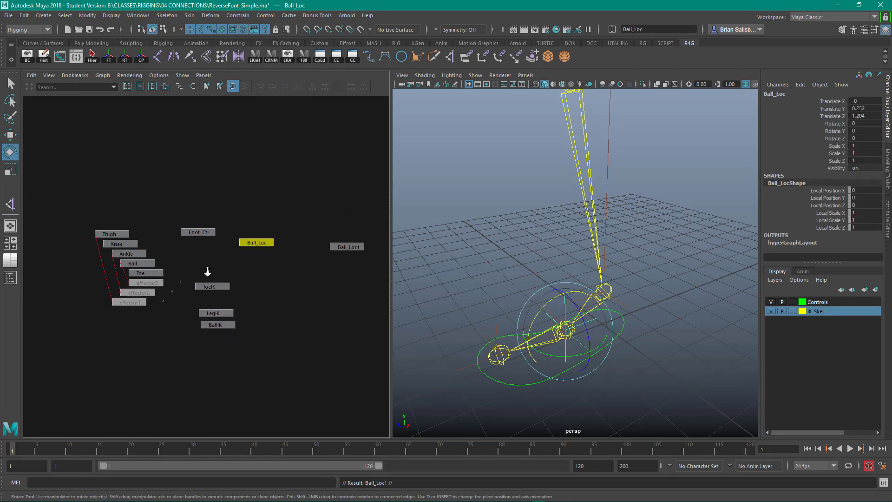
{"action": "left_click_drag", "start_coordinate": [366, 238], "coordinate": [266, 256]}
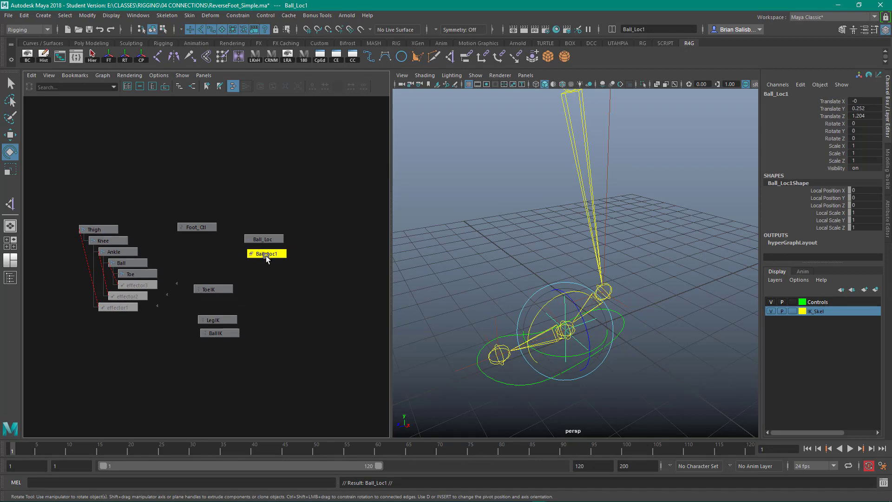
{"action": "mouse_move", "coordinate": [268, 301]}
{"action": "middle_mouse_down", "text": "alt"}
{"action": "mouse_move", "coordinate": [285, 303]}
{"action": "mouse_move", "coordinate": [259, 289]}
{"action": "middle_mouse_up", "text": "alt"}
{"action": "right_click_drag", "start_coordinate": [260, 289], "coordinate": [357, 310], "text": "alt"}
{"action": "left_click", "coordinate": [291, 241]}
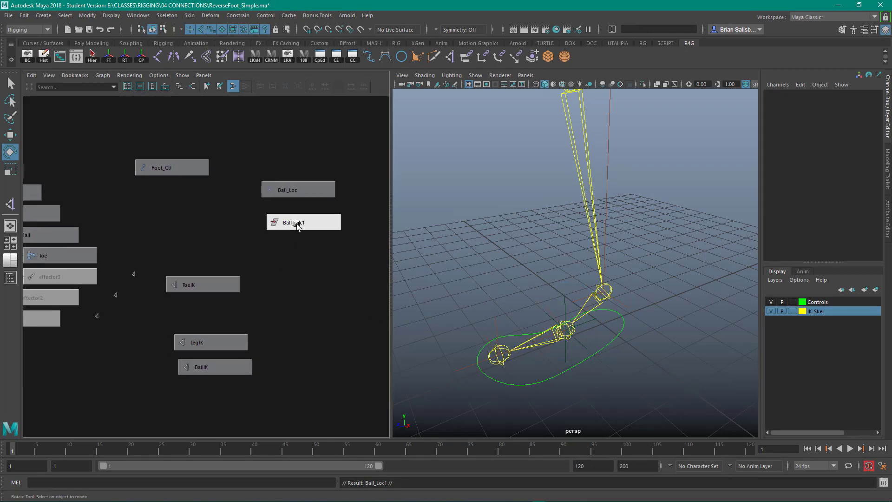
Rename the duplicated locator as Heel_Loc
{"action": "left_click", "coordinate": [296, 224]}
{"action": "double_click", "coordinate": [793, 94]}
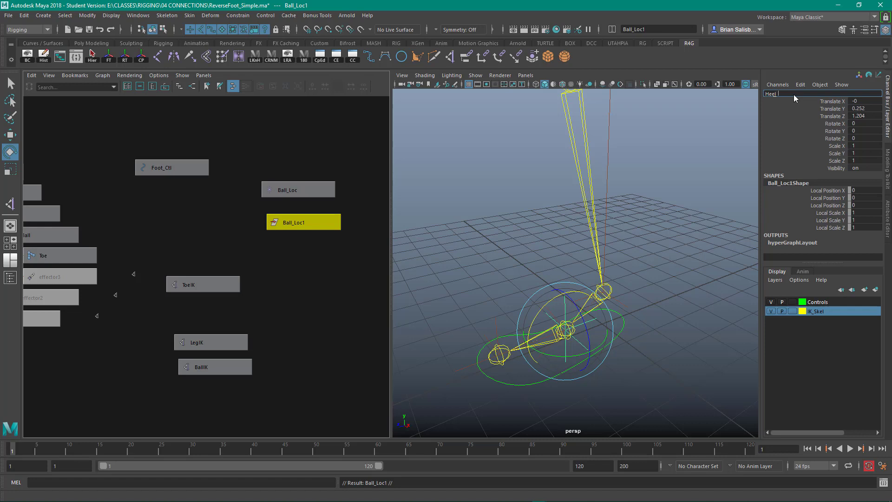
{"action": "type", "text": "Heel_Lod"}
{"action": "key", "text": "Return"}
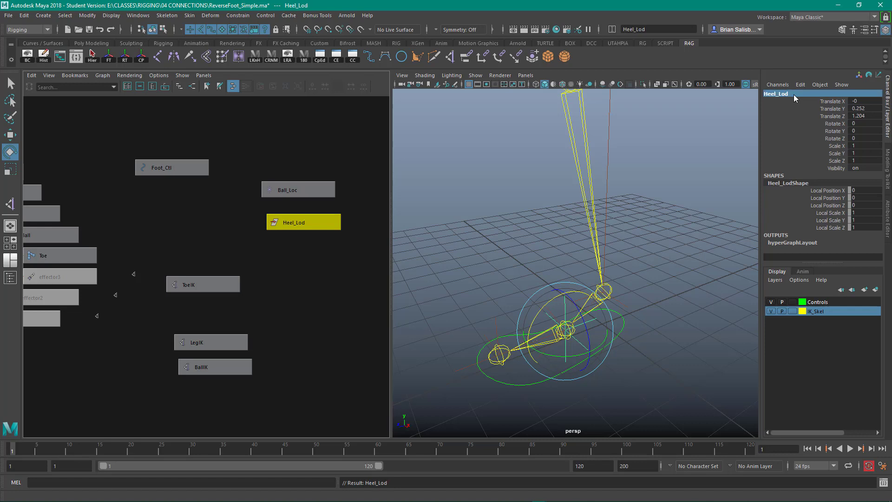
{"action": "left_click", "coordinate": [792, 94]}
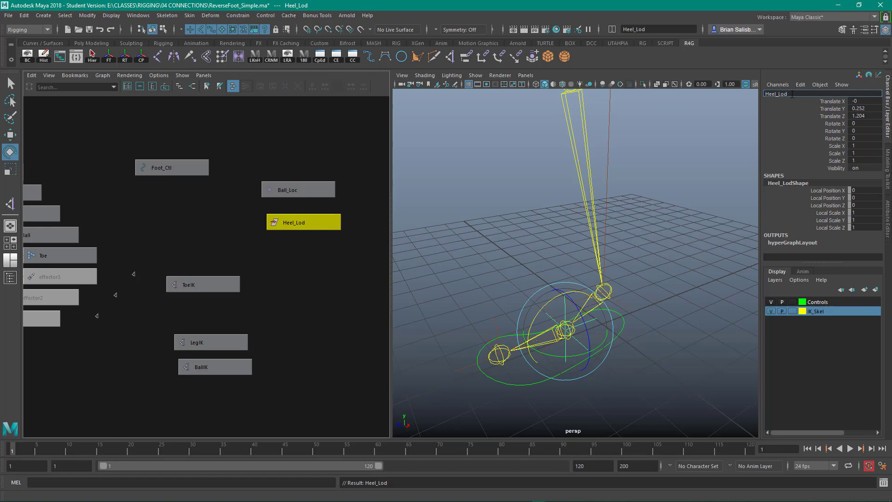
{"action": "key", "text": "BackSpace"}
{"action": "type", "text": "c"}
{"action": "key", "text": "Return"}
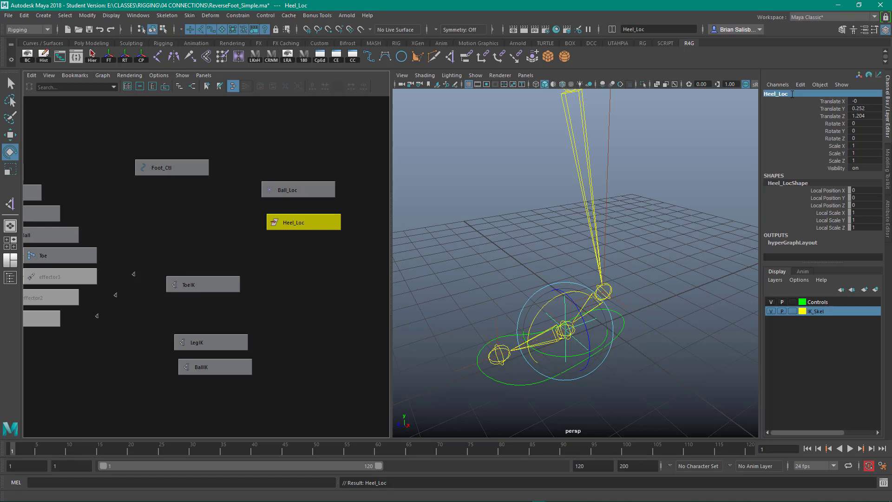
{"action": "left_click", "coordinate": [348, 245]}
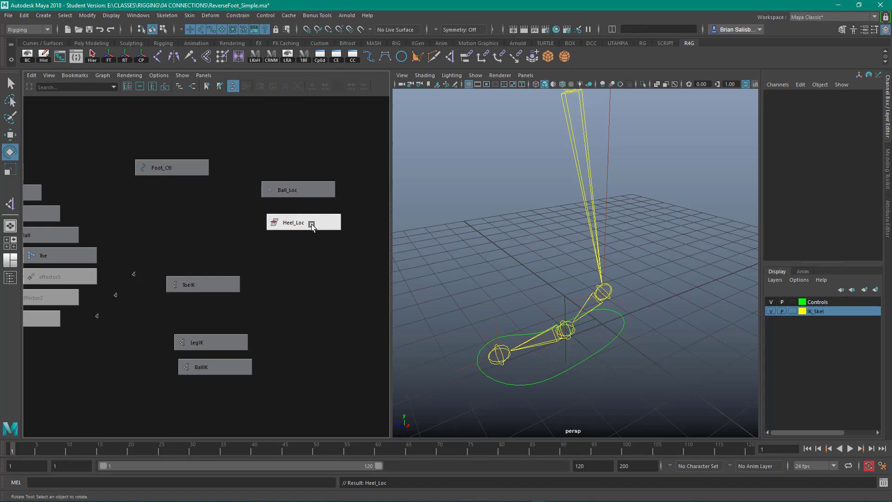
{"action": "left_click", "coordinate": [312, 224]}
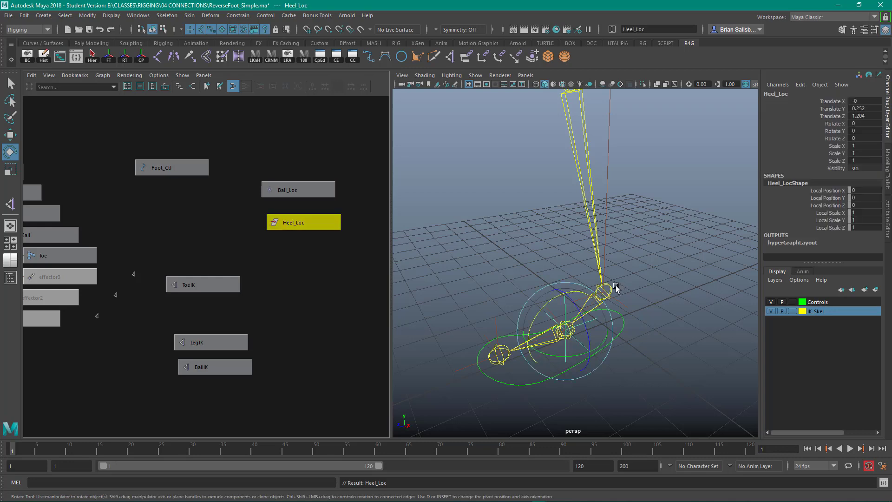
{"action": "left_click", "coordinate": [304, 192]}
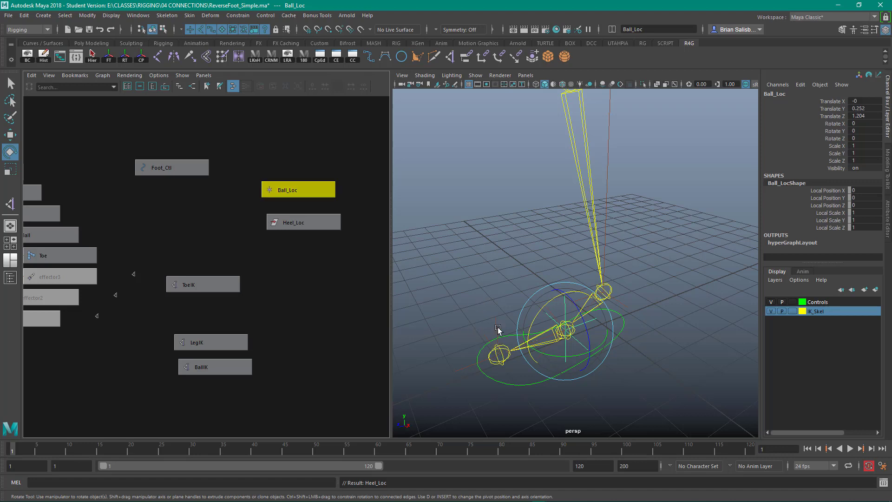
{"action": "left_click", "coordinate": [273, 292]}
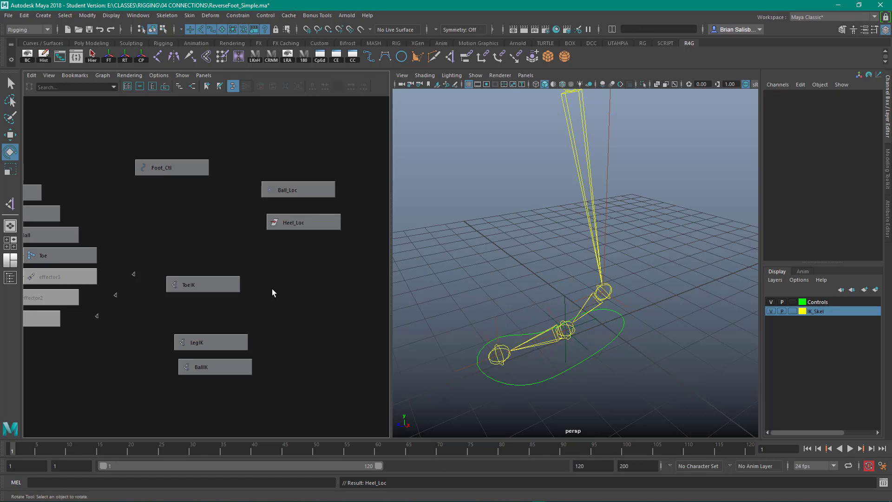
Duplicate the Heel_Loc locator and place the copy's node directly below the original in the Hypergraph
{"action": "left_click", "coordinate": [307, 224]}
{"action": "key", "text": "ctrl+d"}
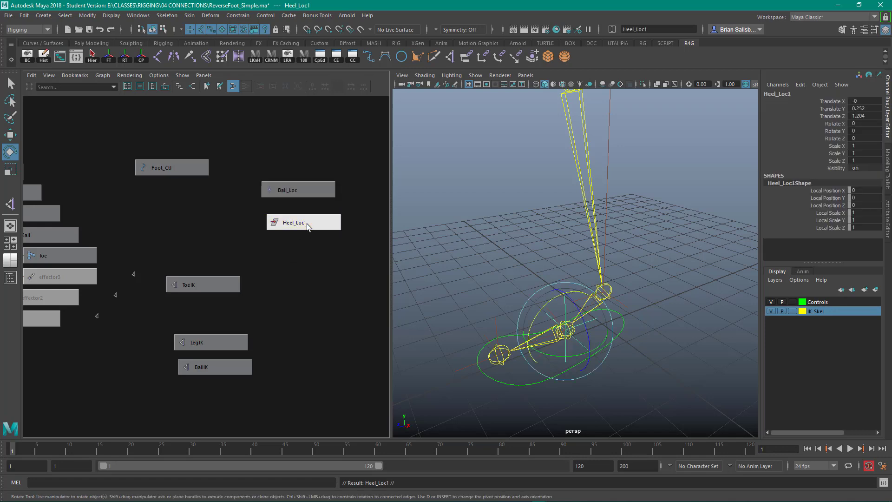
{"action": "middle_click_drag", "start_coordinate": [301, 253], "coordinate": [160, 281]}
{"action": "left_click_drag", "start_coordinate": [377, 223], "coordinate": [150, 274]}
{"action": "middle_click_drag", "start_coordinate": [189, 363], "coordinate": [271, 351], "text": "alt"}
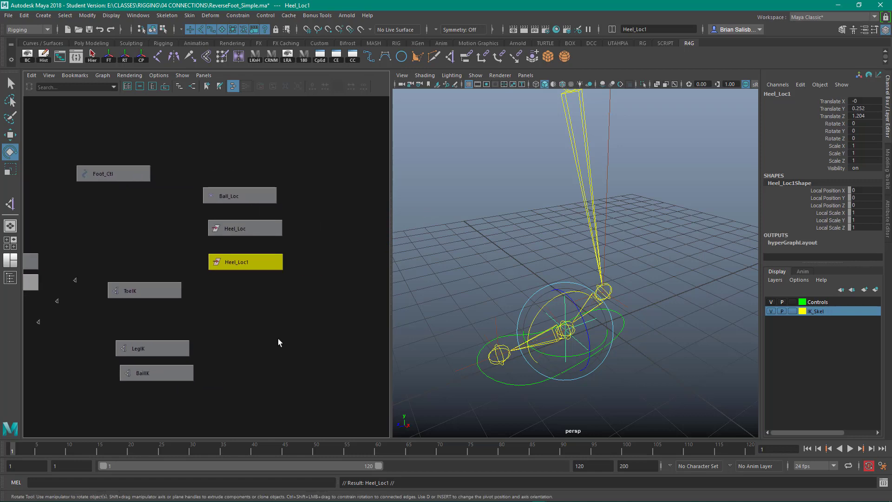
{"action": "right_click_drag", "start_coordinate": [279, 339], "coordinate": [356, 359], "text": "alt"}
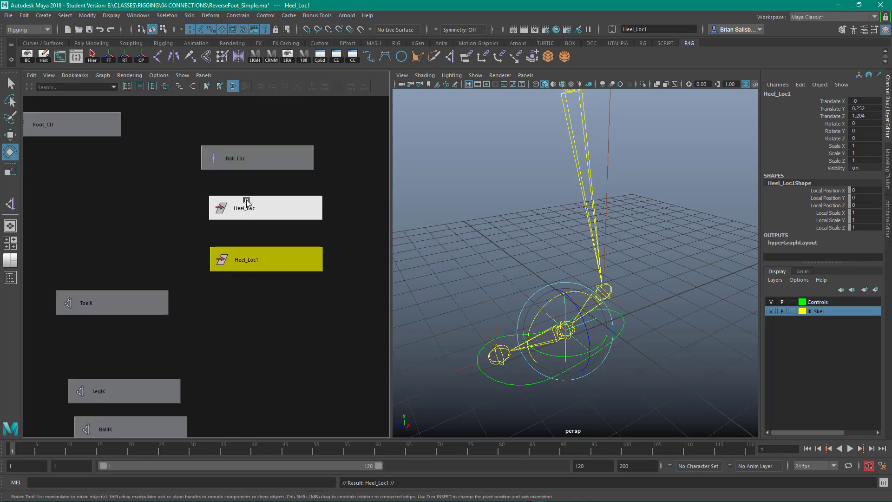
Try limiting the Hypergraph display to Asset objects, and clear that object filter
{"action": "left_click", "coordinate": [263, 311]}
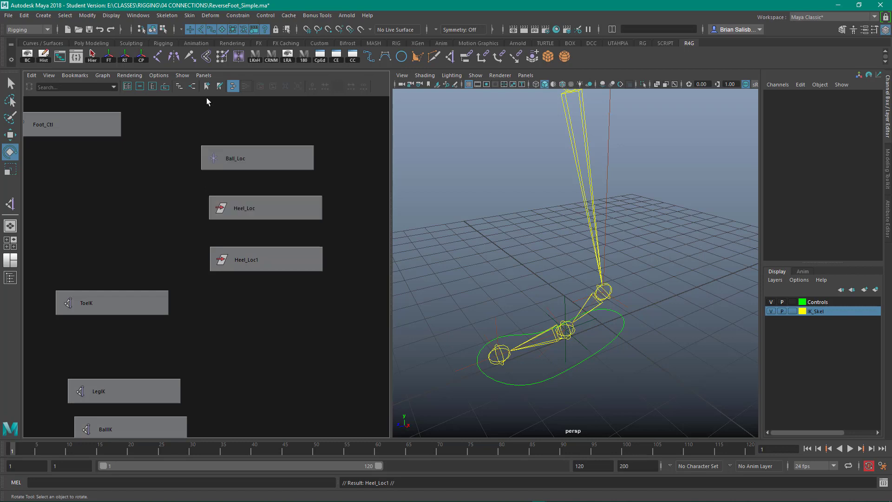
{"action": "left_click", "coordinate": [187, 77]}
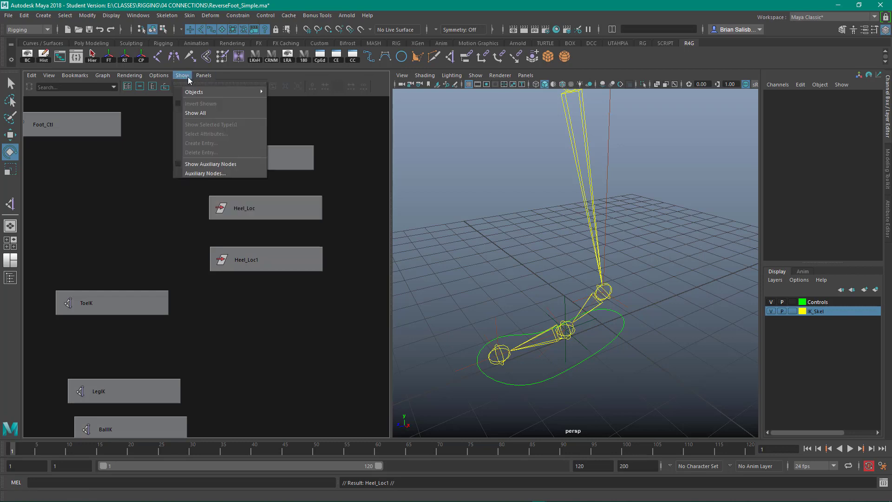
{"action": "mouse_move", "coordinate": [212, 95]}
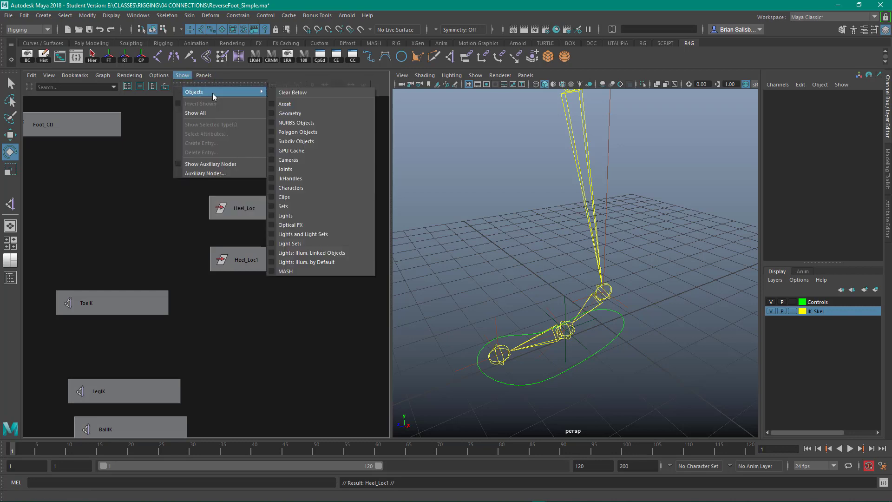
{"action": "left_click", "coordinate": [295, 105]}
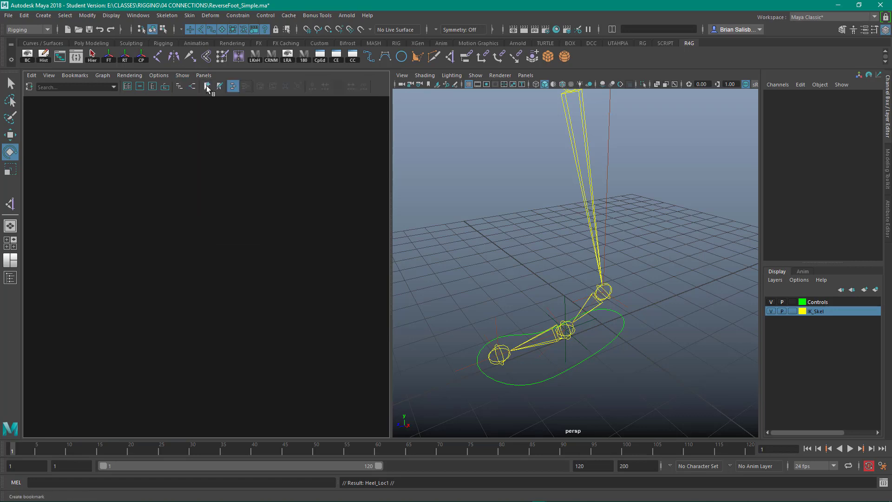
{"action": "left_click", "coordinate": [189, 79]}
{"action": "mouse_move", "coordinate": [212, 95]}
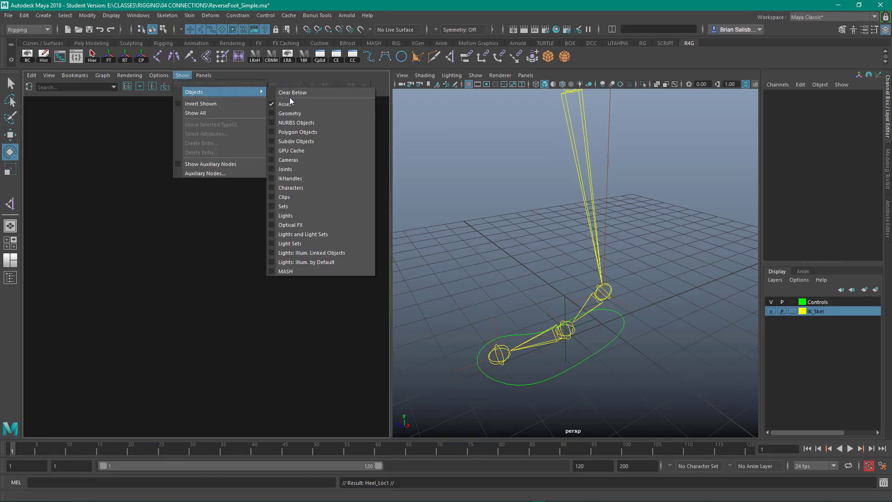
{"action": "left_click", "coordinate": [320, 94]}
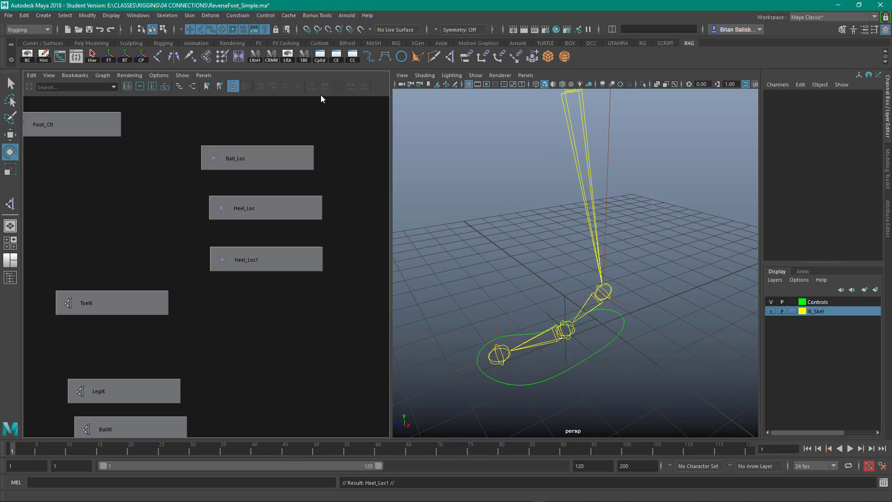
Rename the duplicated heel locator as Toe_Loc and move it onto the joint at the tip of the toe
{"action": "left_click", "coordinate": [232, 206]}
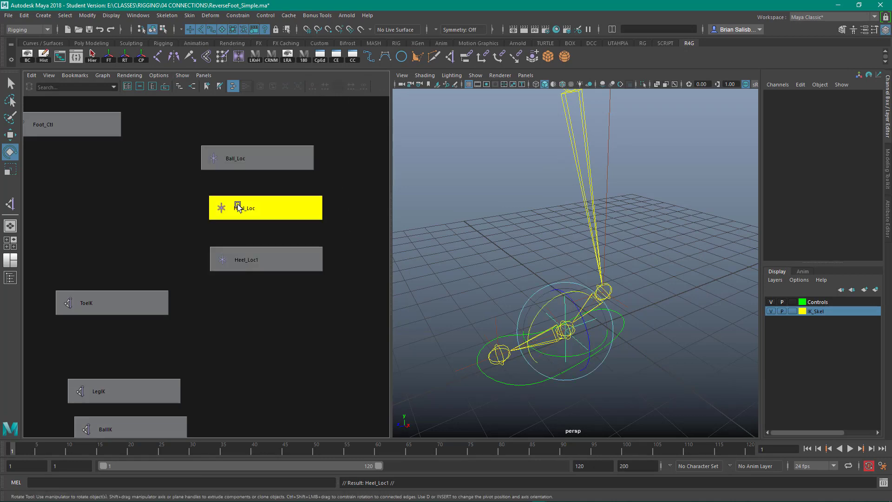
{"action": "left_click", "coordinate": [245, 161]}
{"action": "left_click", "coordinate": [254, 207]}
{"action": "left_click", "coordinate": [262, 257]}
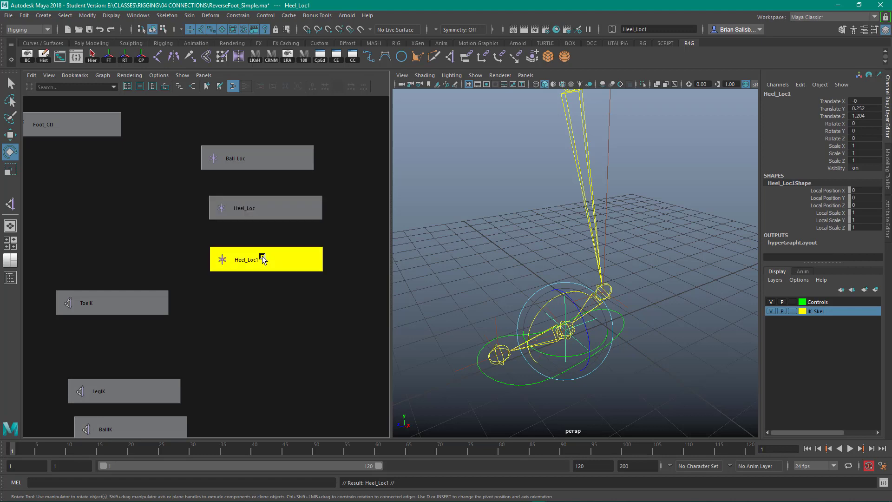
{"action": "left_click", "coordinate": [796, 94]}
{"action": "left_click", "coordinate": [796, 95]}
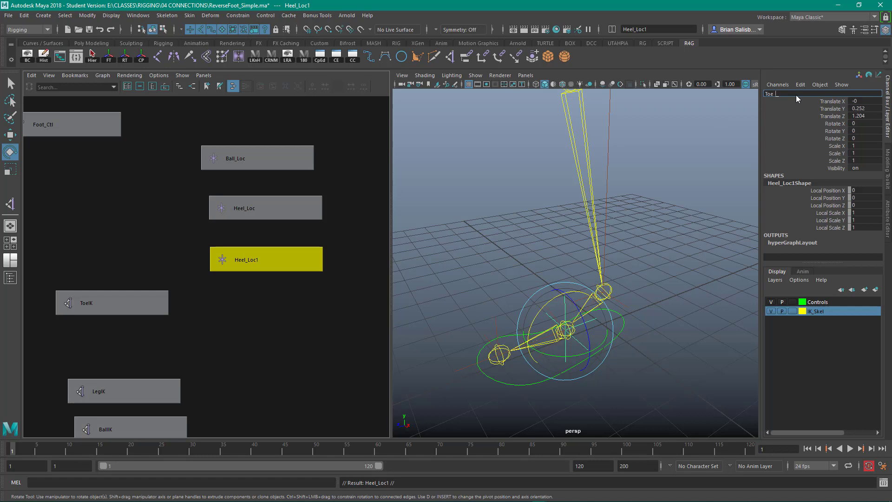
{"action": "type", "text": "Toe_Loc"}
{"action": "key", "text": "Return"}
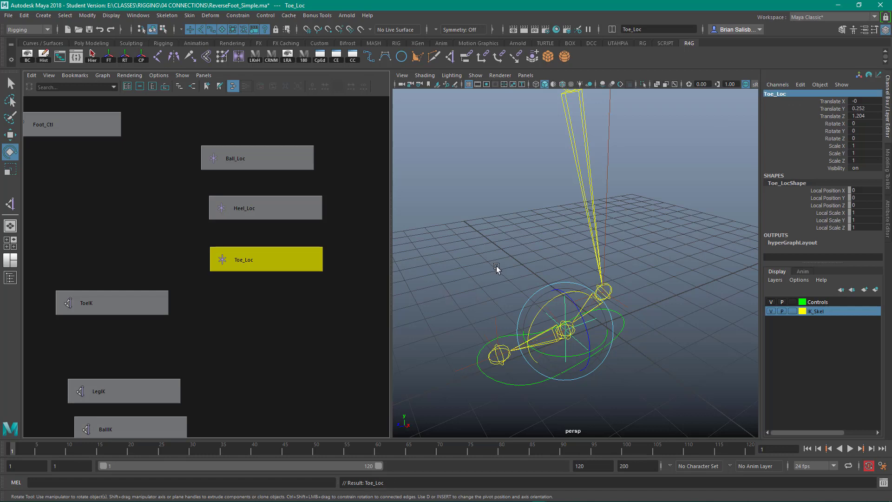
{"action": "key", "text": "w"}
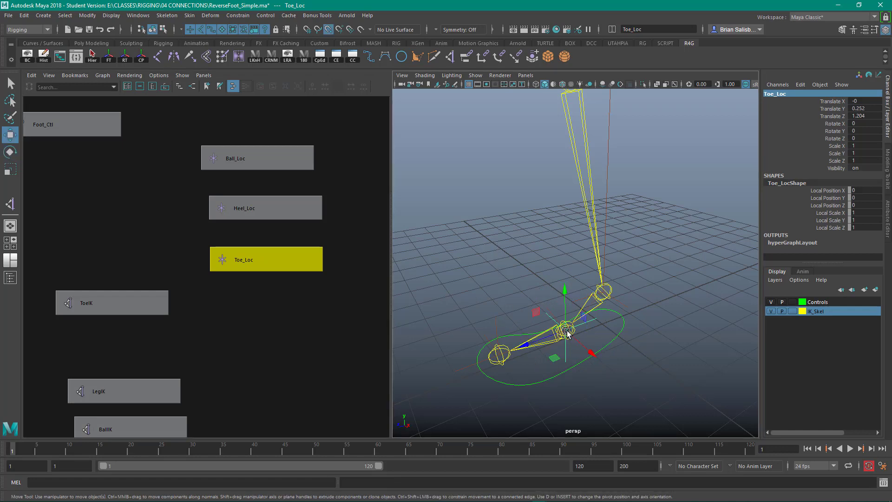
{"action": "left_click_drag", "start_coordinate": [574, 342], "coordinate": [506, 371]}
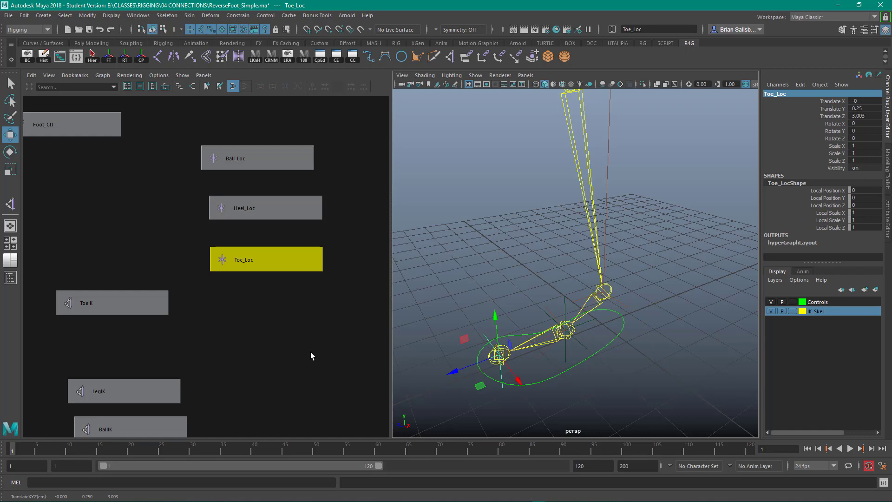
Arrange the Toe_Loc, Ball_Loc and Heel_Loc nodes in a row below Foot_Ctl, with ToeIK, BallIK and LegIK lined up beneath them
{"action": "key", "text": "a"}
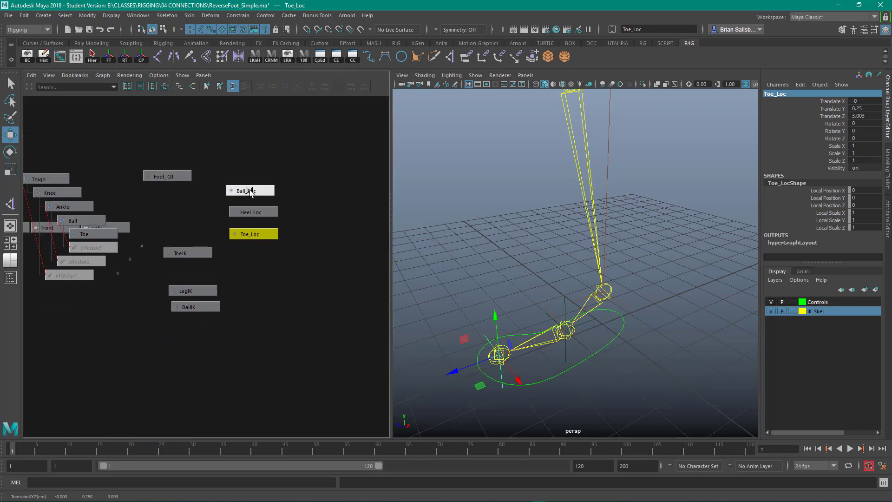
{"action": "left_click_drag", "start_coordinate": [249, 190], "coordinate": [316, 194]}
{"action": "left_click_drag", "start_coordinate": [251, 233], "coordinate": [179, 208]}
{"action": "left_click_drag", "start_coordinate": [238, 197], "coordinate": [235, 207]}
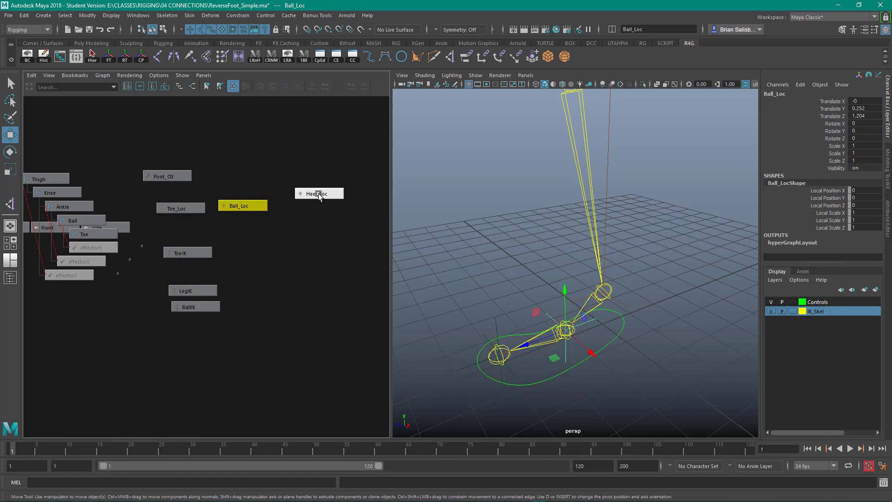
{"action": "left_click_drag", "start_coordinate": [319, 193], "coordinate": [317, 204]}
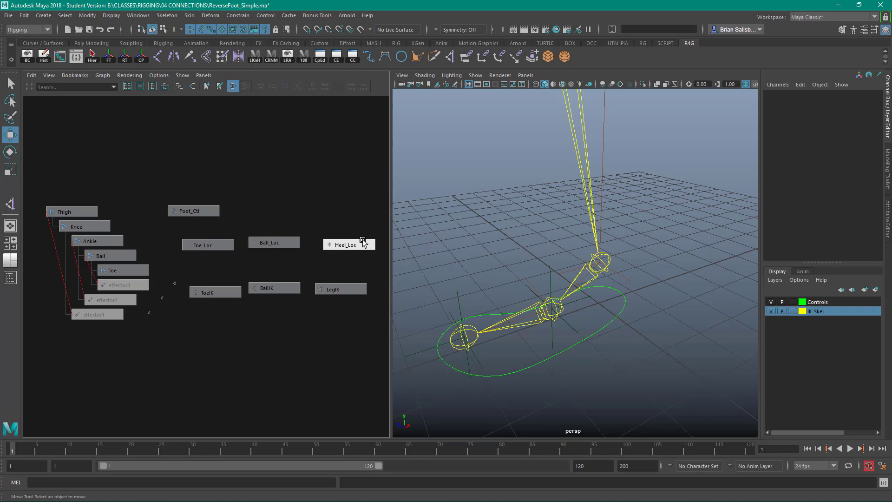
{"action": "left_click_drag", "start_coordinate": [520, 243], "coordinate": [527, 235], "text": "alt"}
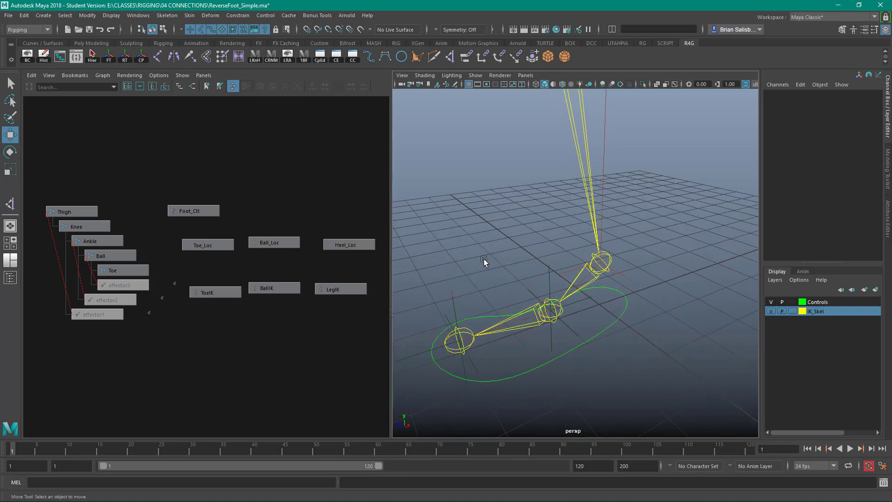
{"action": "left_click_drag", "start_coordinate": [357, 244], "coordinate": [345, 245]}
{"action": "mouse_move", "coordinate": [274, 356]}
{"action": "middle_mouse_down", "text": "alt"}
{"action": "mouse_move", "coordinate": [273, 364]}
{"action": "mouse_move", "coordinate": [262, 346]}
{"action": "middle_mouse_up", "text": "alt"}
{"action": "right_click_drag", "start_coordinate": [262, 344], "coordinate": [283, 347], "text": "alt"}
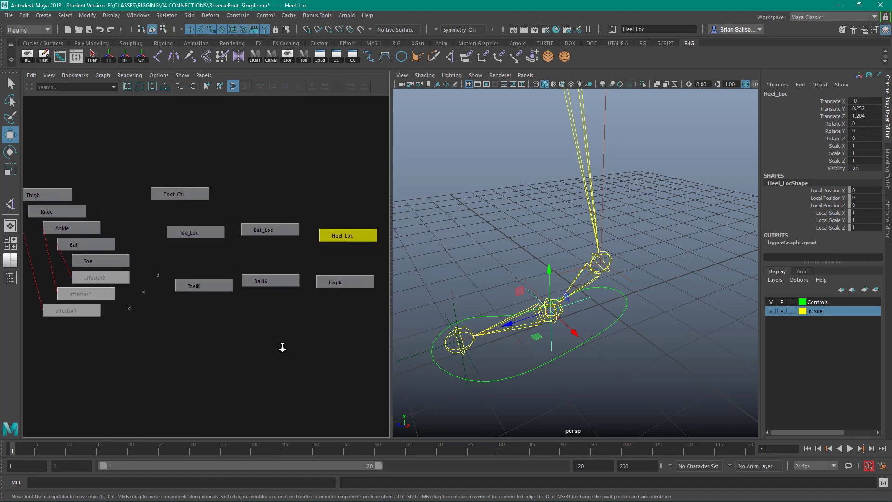
{"action": "middle_click_drag", "start_coordinate": [283, 347], "coordinate": [215, 352], "text": "alt"}
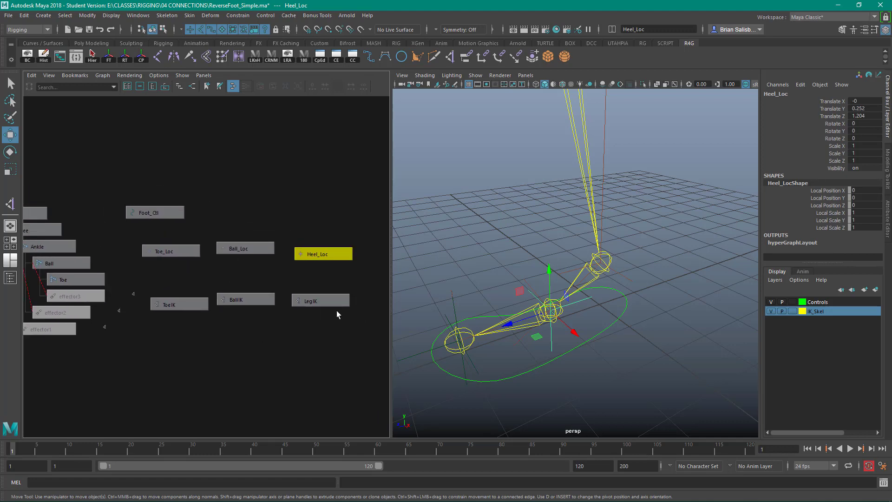
Parent LegIK under Heel_Loc and move the pair of nodes lower in the Hypergraph
{"action": "left_click_drag", "start_coordinate": [333, 302], "coordinate": [337, 299]}
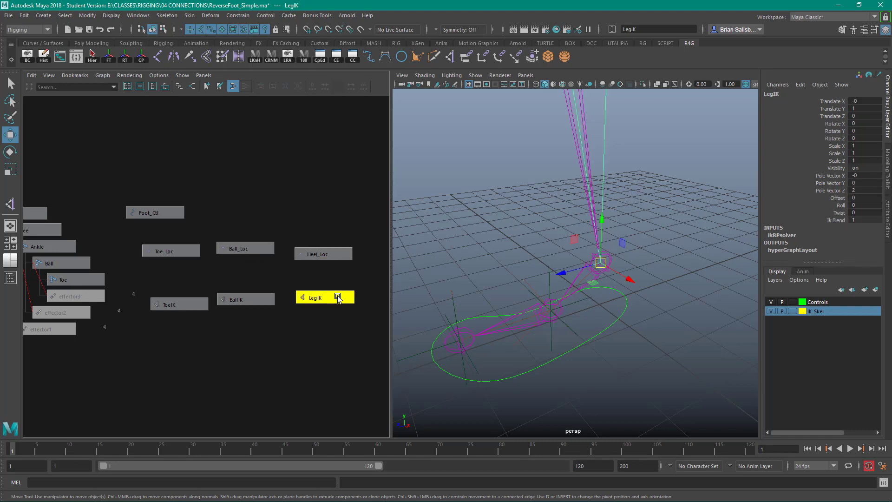
{"action": "middle_click_drag", "start_coordinate": [337, 298], "coordinate": [333, 256]}
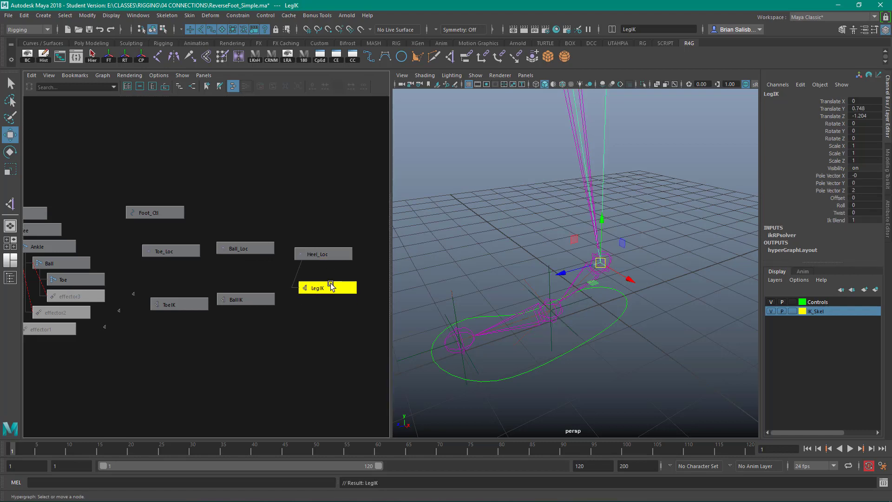
{"action": "left_click_drag", "start_coordinate": [325, 254], "coordinate": [323, 326]}
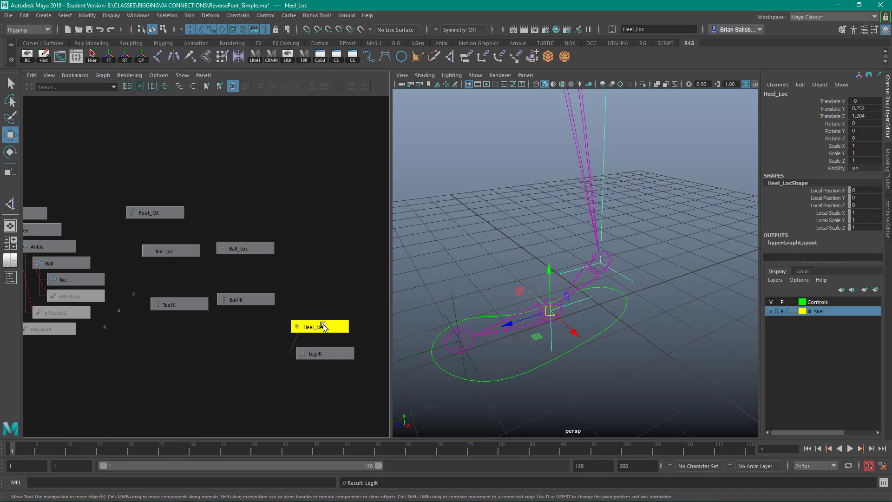
Parent BallIK and ToeIK under Ball_Loc and place that group of nodes beside the Heel_Loc group
{"action": "left_click_drag", "start_coordinate": [181, 303], "coordinate": [247, 330]}
{"action": "middle_click_drag", "start_coordinate": [247, 301], "coordinate": [244, 248]}
{"action": "middle_click_drag", "start_coordinate": [244, 332], "coordinate": [247, 250]}
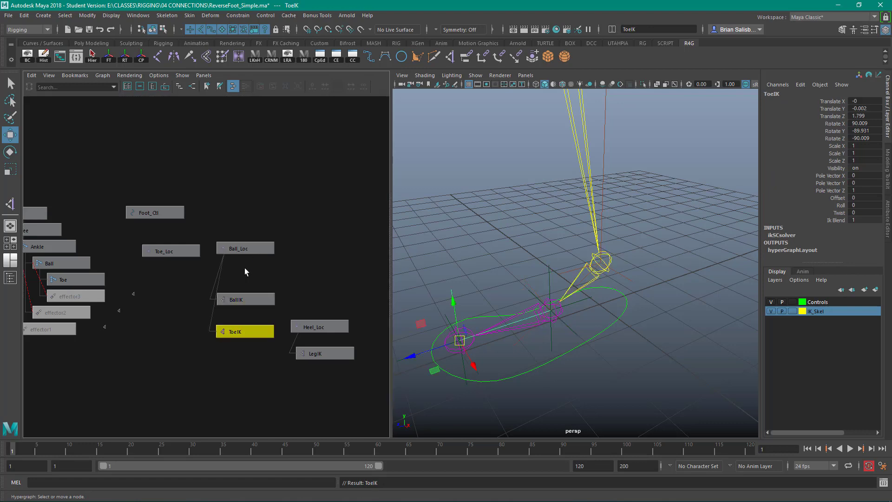
{"action": "left_click_drag", "start_coordinate": [247, 248], "coordinate": [251, 427]}
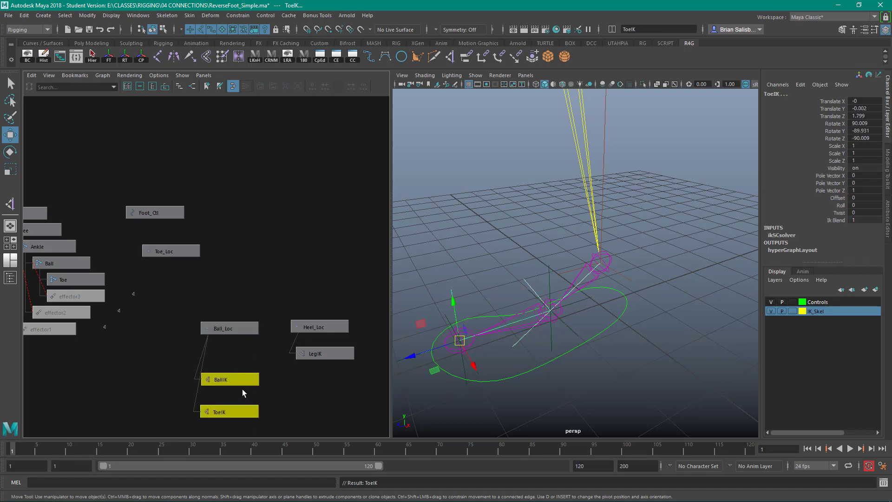
{"action": "left_click_drag", "start_coordinate": [241, 380], "coordinate": [245, 375]}
{"action": "left_click_drag", "start_coordinate": [241, 330], "coordinate": [241, 328]}
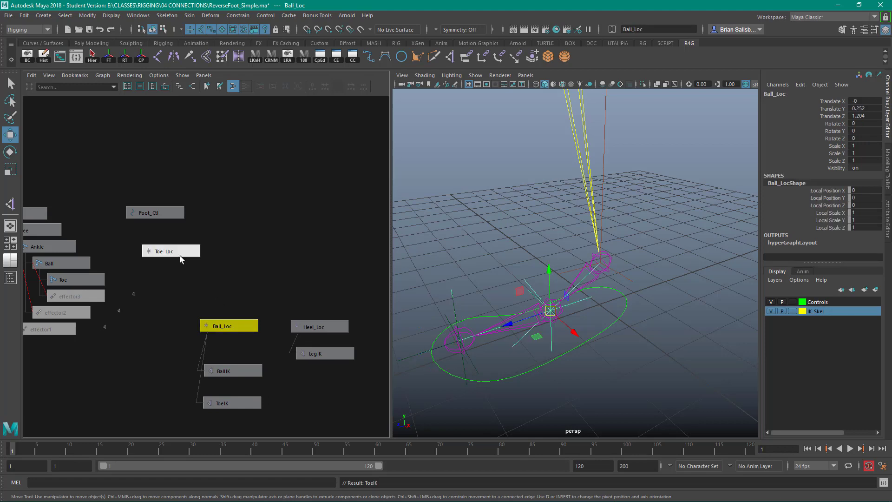
Try parenting Toe_Loc under Foot_Ctl, and unparent it again
{"action": "left_click_drag", "start_coordinate": [180, 255], "coordinate": [183, 256]}
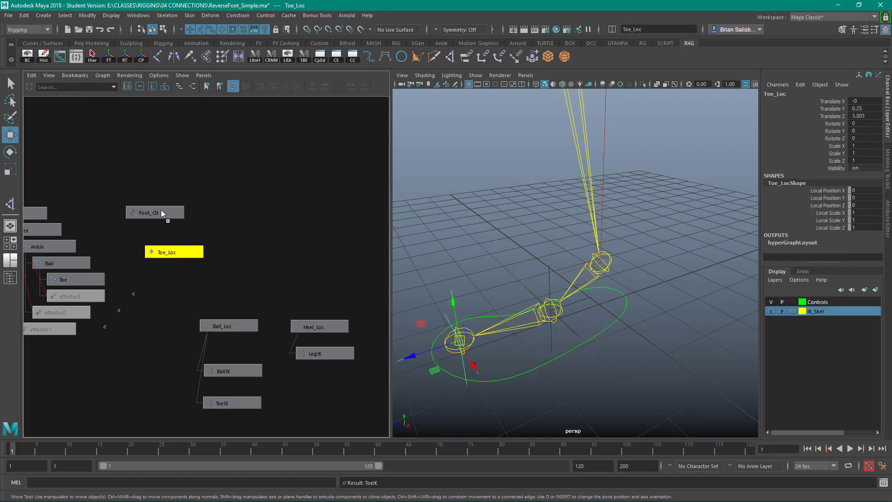
{"action": "middle_click_drag", "start_coordinate": [161, 210], "coordinate": [161, 211]}
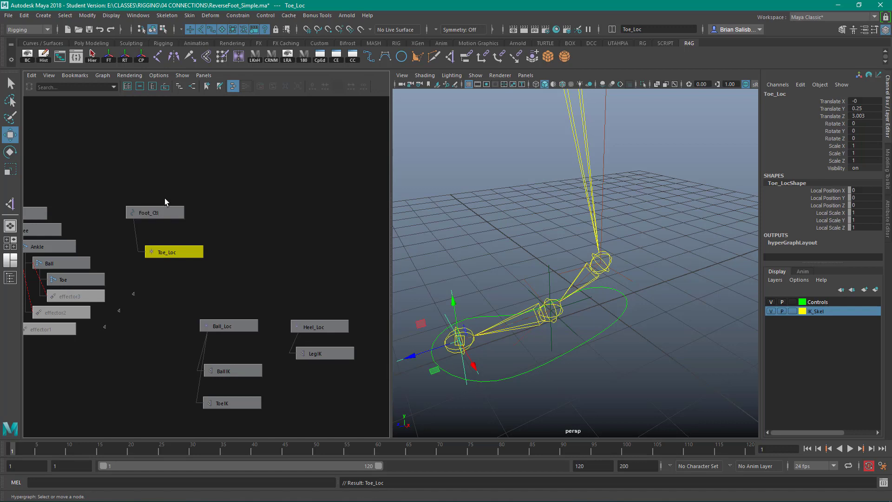
{"action": "middle_click_drag", "start_coordinate": [173, 251], "coordinate": [179, 263]}
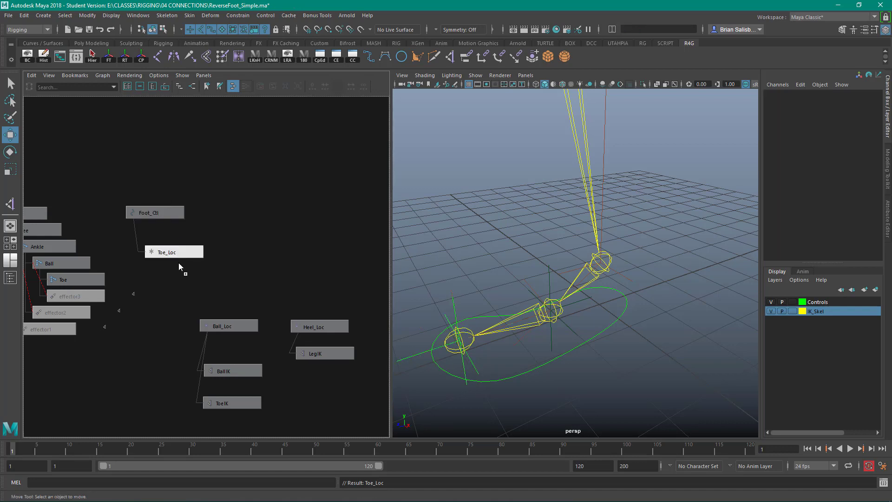
Parent Ball_Loc and Heel_Loc directly under Foot_Ctl
{"action": "left_click_drag", "start_coordinate": [279, 319], "coordinate": [311, 330]}
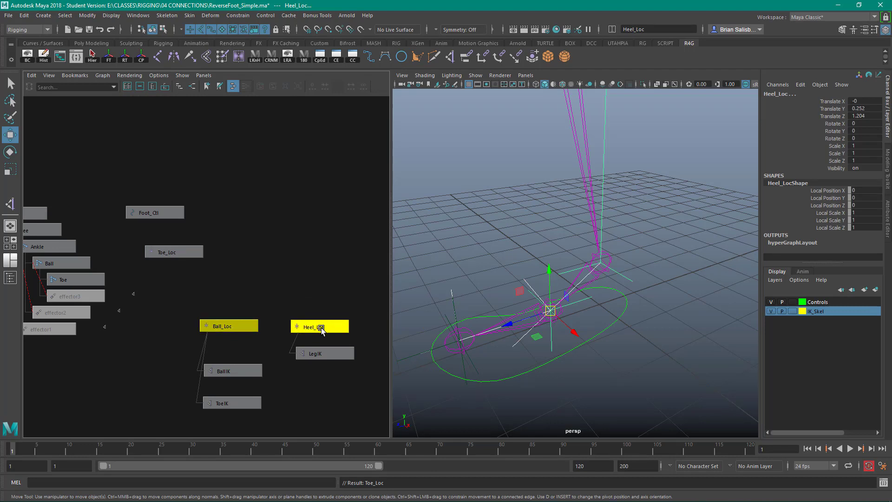
{"action": "middle_click_drag", "start_coordinate": [321, 328], "coordinate": [170, 215]}
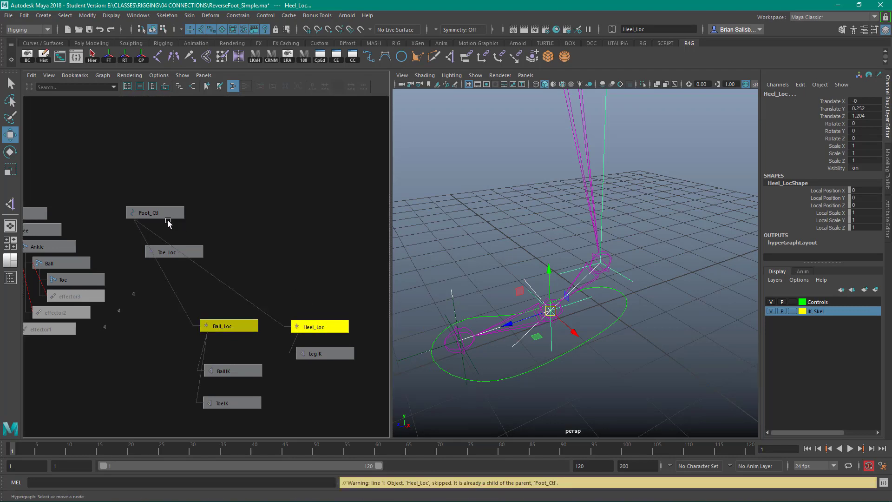
{"action": "left_click", "coordinate": [286, 231]}
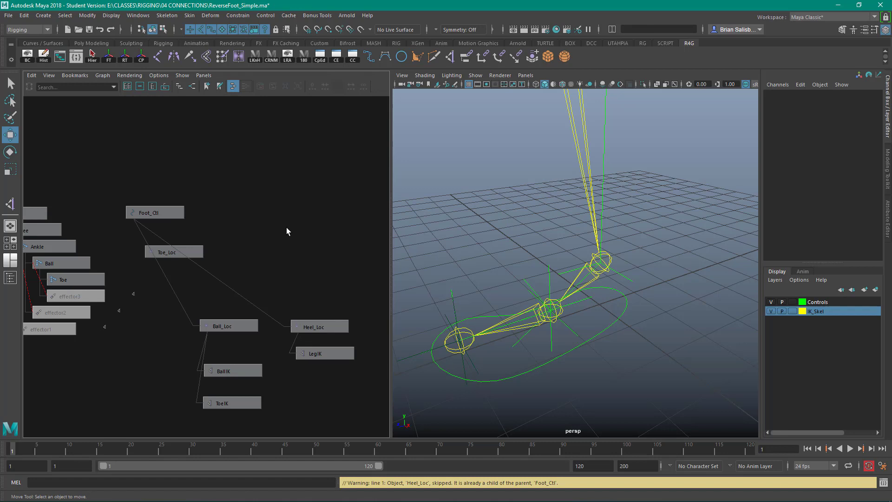
Test-rotate Ball_Loc and Heel_Loc individually about X, undoing each rotation
{"action": "left_click", "coordinate": [227, 326]}
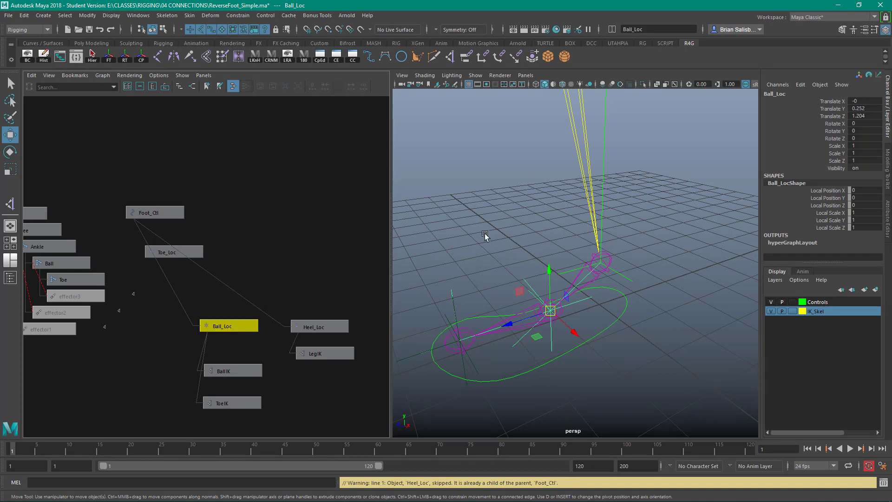
{"action": "key", "text": "e"}
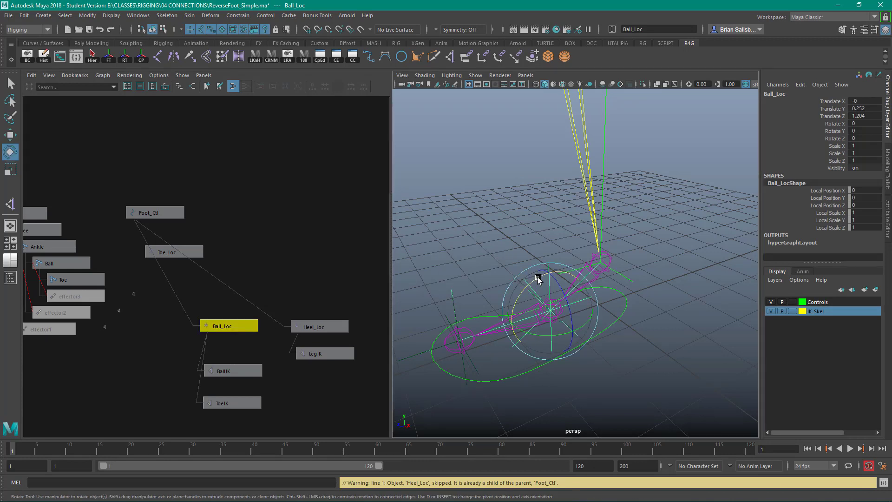
{"action": "left_click_drag", "start_coordinate": [537, 277], "coordinate": [526, 312]}
{"action": "key", "text": "ctrl+z"}
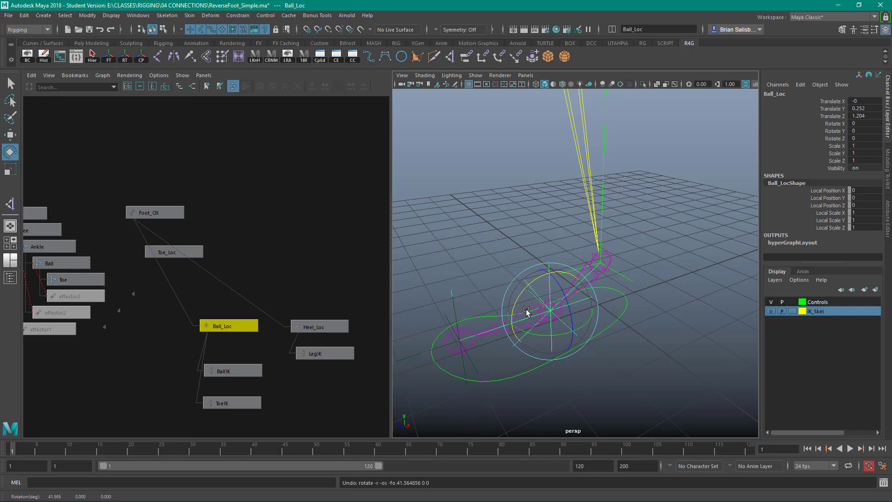
{"action": "left_click", "coordinate": [320, 326]}
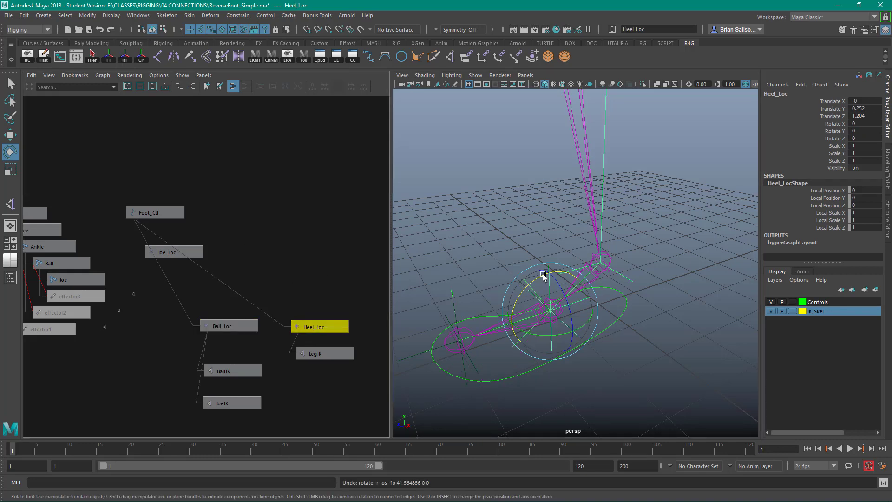
{"action": "left_click_drag", "start_coordinate": [549, 277], "coordinate": [530, 284]}
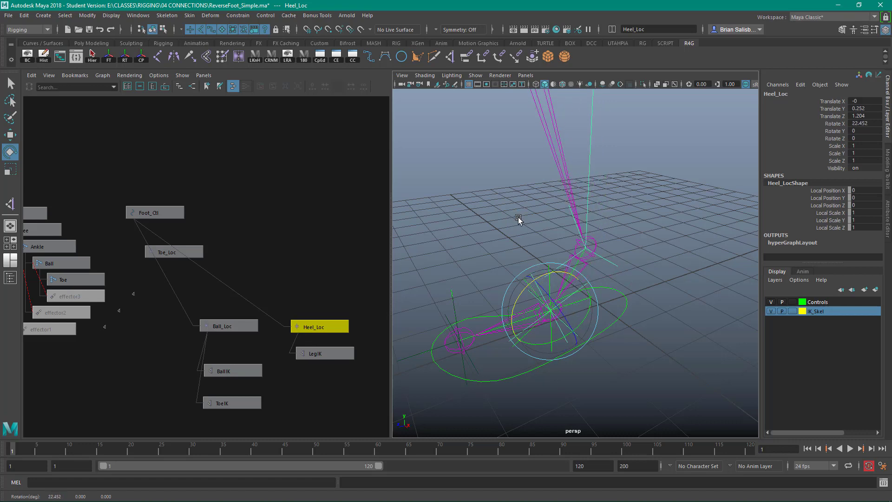
{"action": "key", "text": "ctrl+z"}
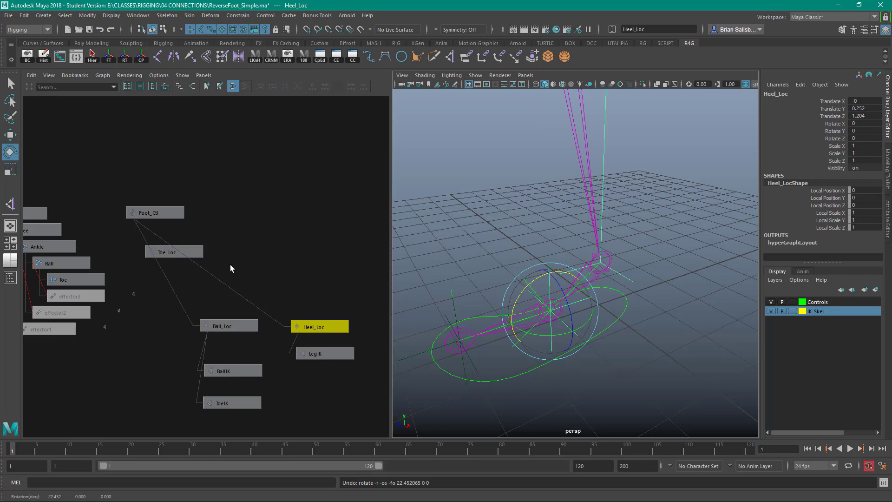
Test-rotate Toe_Loc about X and undo the rotation
{"action": "left_click", "coordinate": [190, 251]}
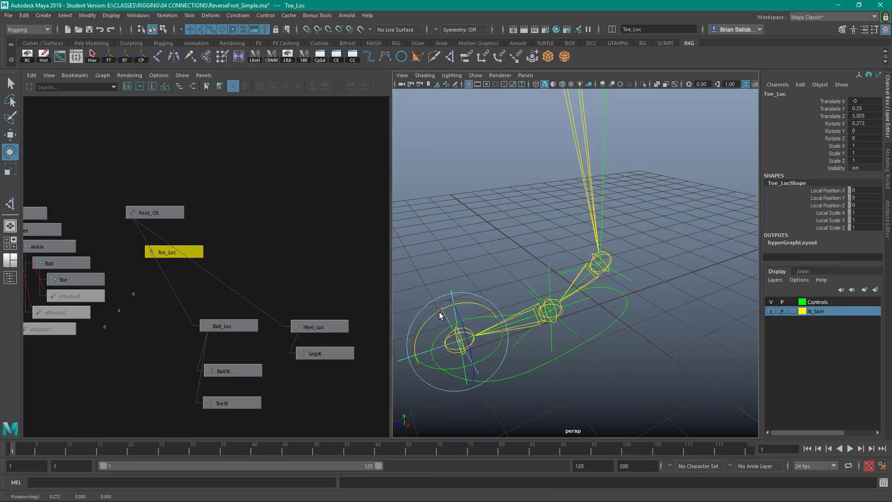
{"action": "left_click_drag", "start_coordinate": [439, 315], "coordinate": [432, 335]}
{"action": "key", "text": "ctrl+z"}
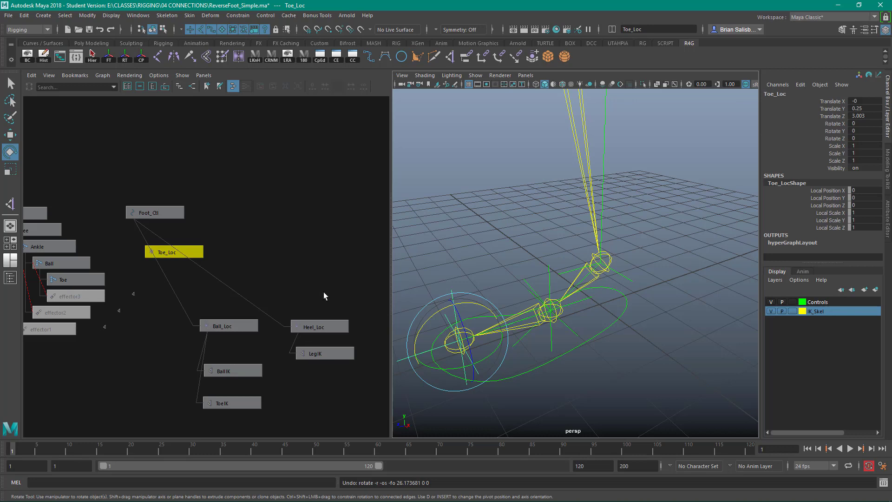
Parent Ball_Loc and Heel_Loc under Toe_Loc, and parent Toe_Loc under Foot_Ctl
{"action": "left_click_drag", "start_coordinate": [339, 290], "coordinate": [235, 328]}
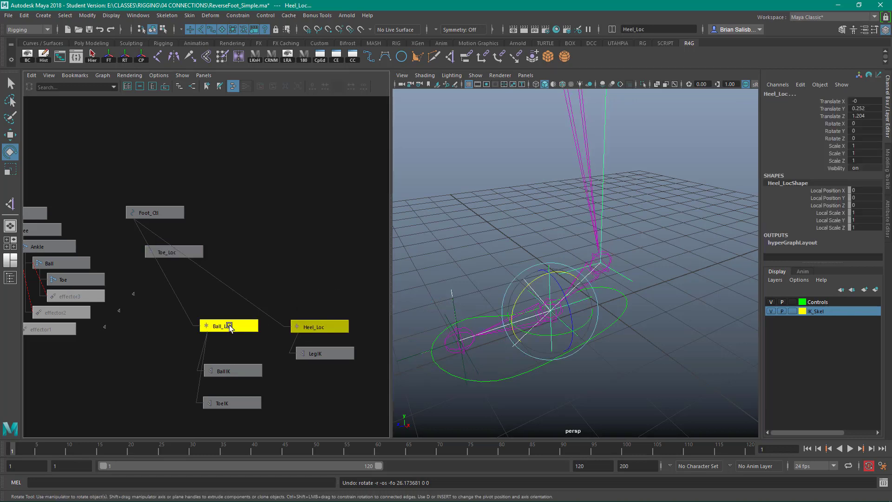
{"action": "middle_click_drag", "start_coordinate": [230, 325], "coordinate": [157, 211]}
{"action": "left_click", "coordinate": [170, 252]}
{"action": "left_click", "coordinate": [208, 178]}
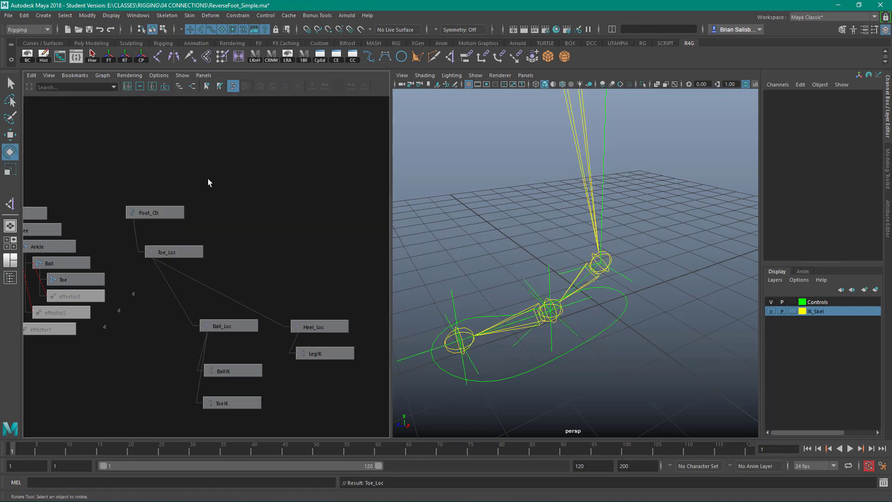
Add a keyable float attribute named PeelHeel, with default 0, to Foot_Ctl
{"action": "key", "text": "a"}
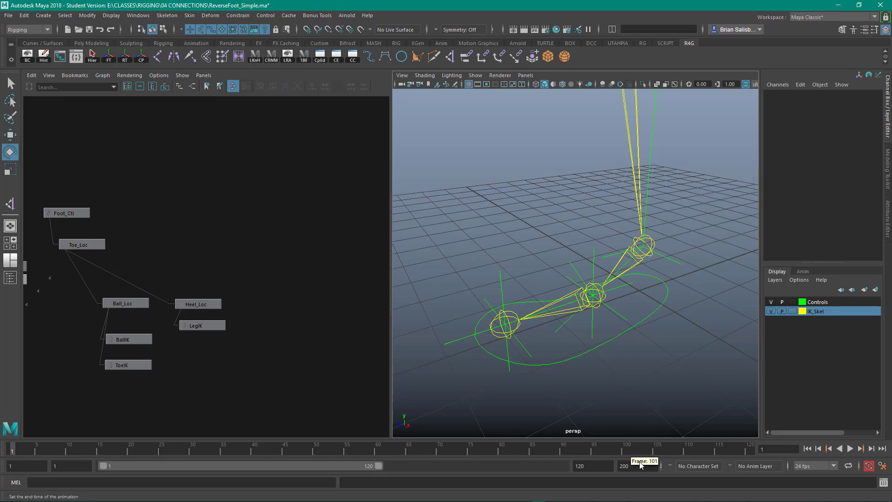
{"action": "left_click_drag", "start_coordinate": [557, 353], "coordinate": [586, 386]}
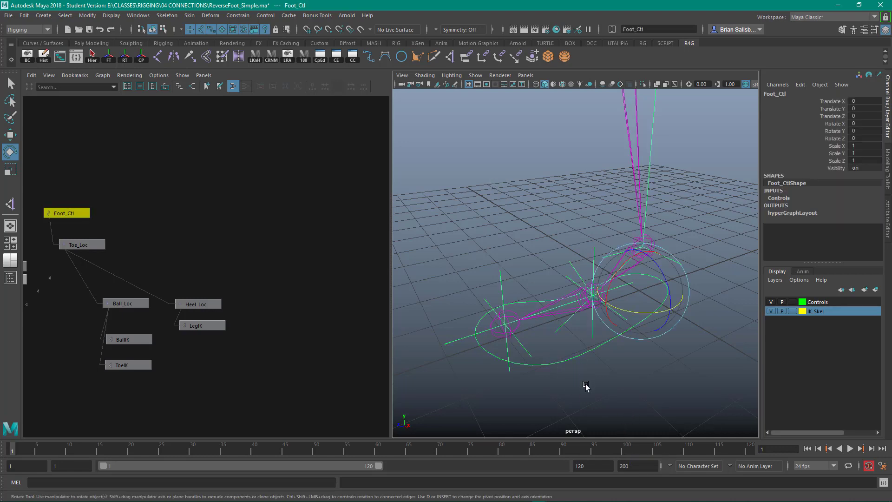
{"action": "left_click", "coordinate": [799, 84]}
{"action": "left_click", "coordinate": [823, 161]}
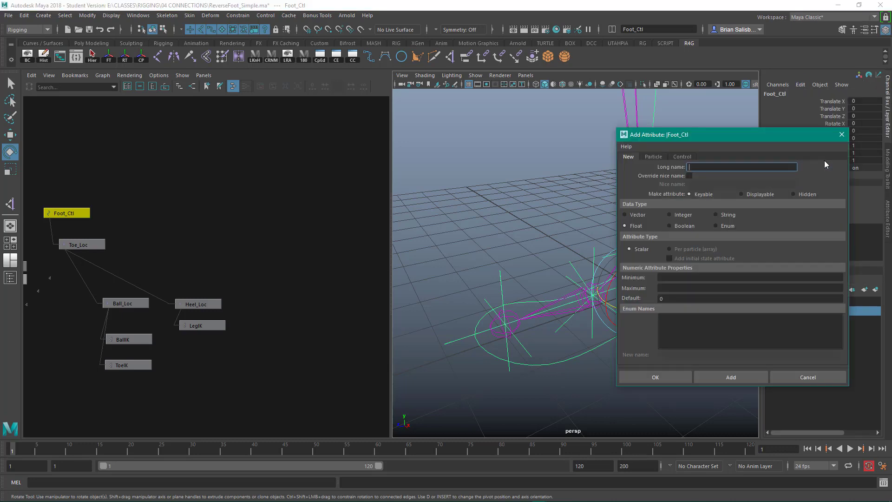
{"action": "left_click_drag", "start_coordinate": [725, 133], "coordinate": [252, 136]}
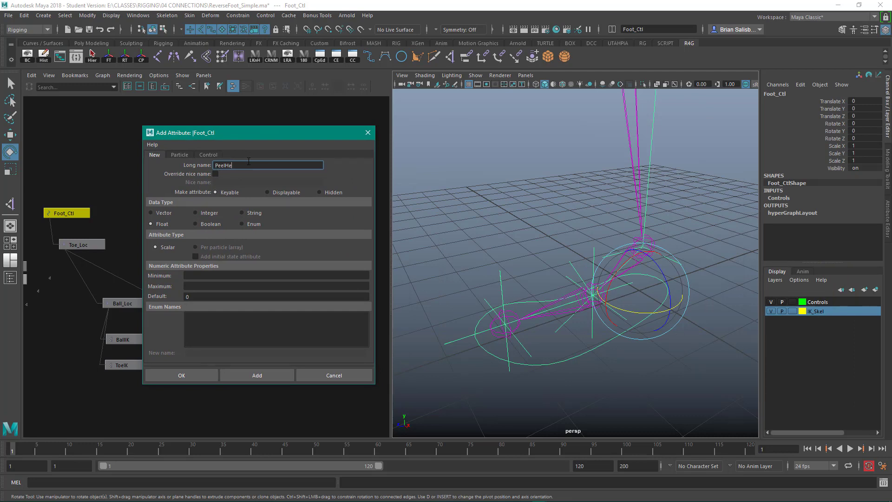
{"action": "type", "text": "el"}
{"action": "key", "text": "Tab"}
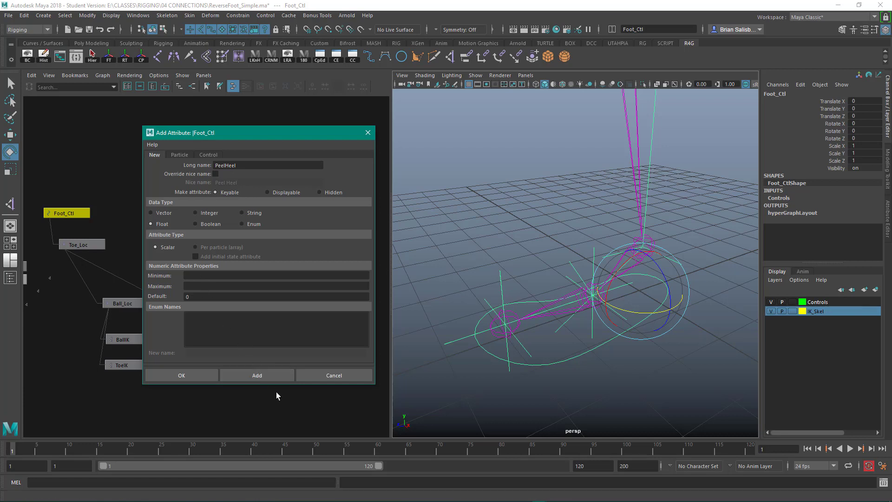
{"action": "left_click", "coordinate": [273, 376]}
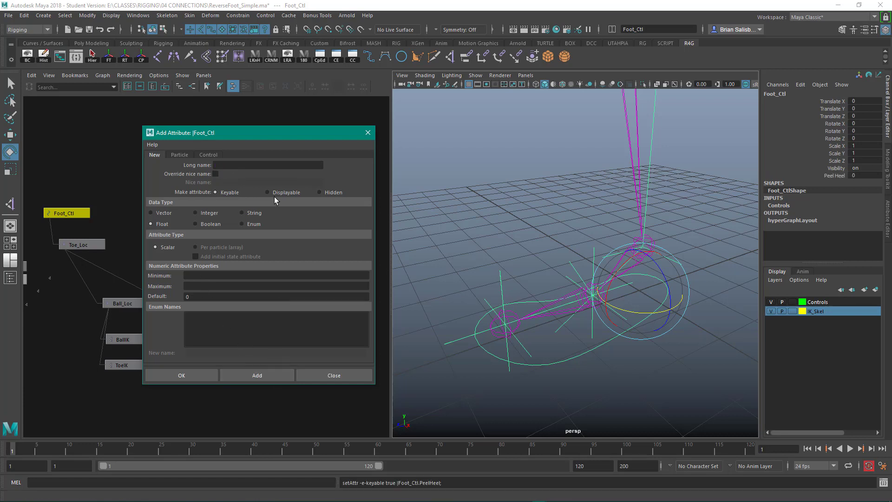
Add two more keyable float attributes, ToeTap and ToeTwist, to Foot_Ctl
{"action": "left_click", "coordinate": [268, 166]}
{"action": "type", "text": "ToeTap"}
{"action": "left_click", "coordinate": [257, 374]}
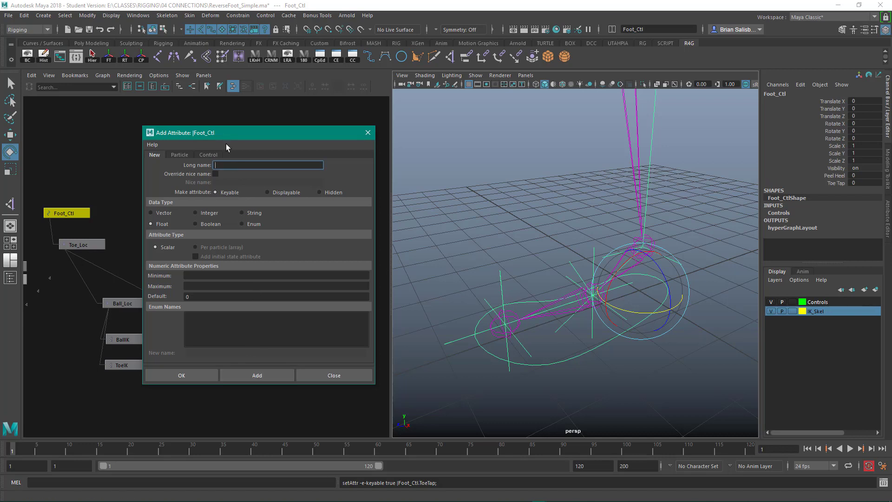
{"action": "type", "text": "ToeTwist"}
{"action": "left_click", "coordinate": [257, 374]}
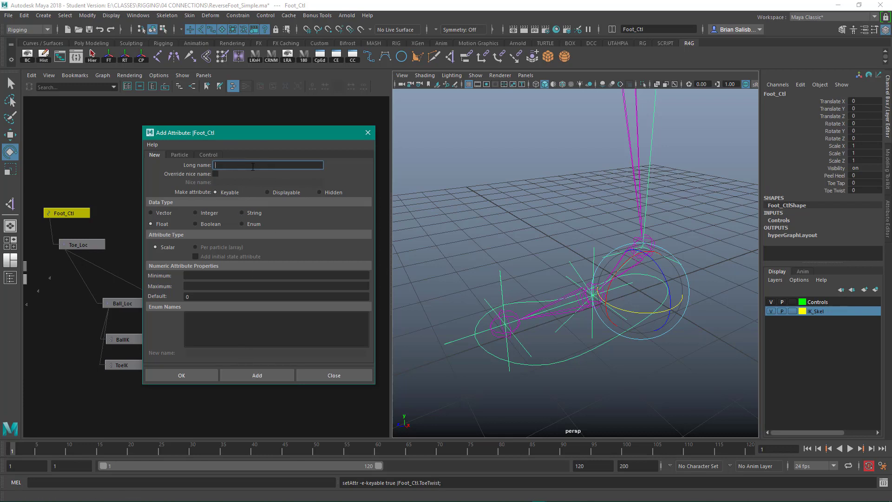
Add a keyable float attribute named ToeTip to Foot_Ctl, finish adding attributes and clear the selection
{"action": "type", "text": "ToeTip"}
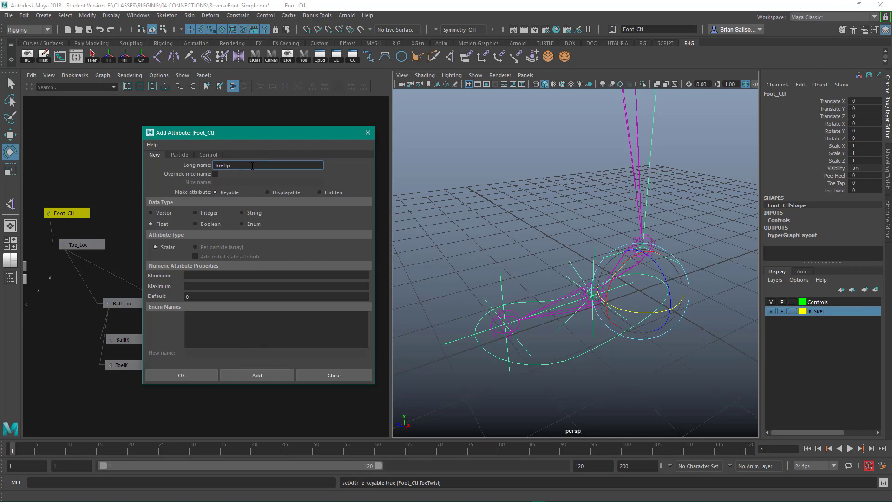
{"action": "left_click", "coordinate": [253, 375]}
{"action": "left_click", "coordinate": [351, 376]}
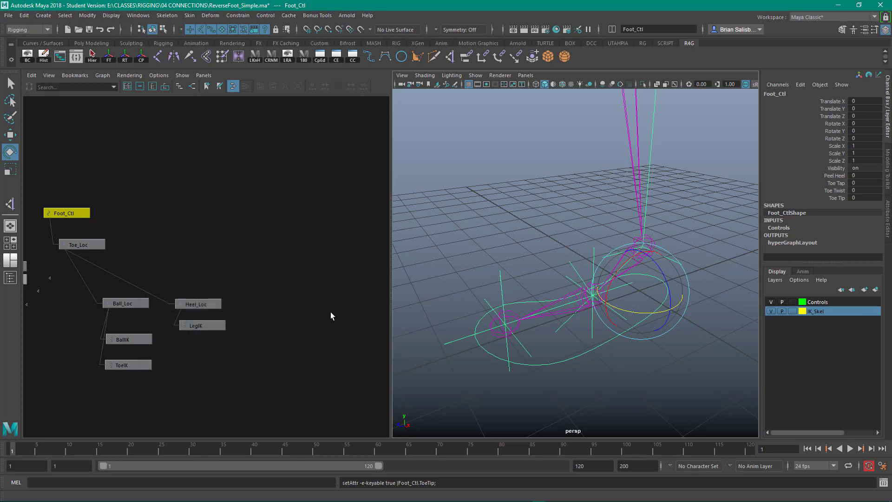
{"action": "left_click", "coordinate": [286, 193]}
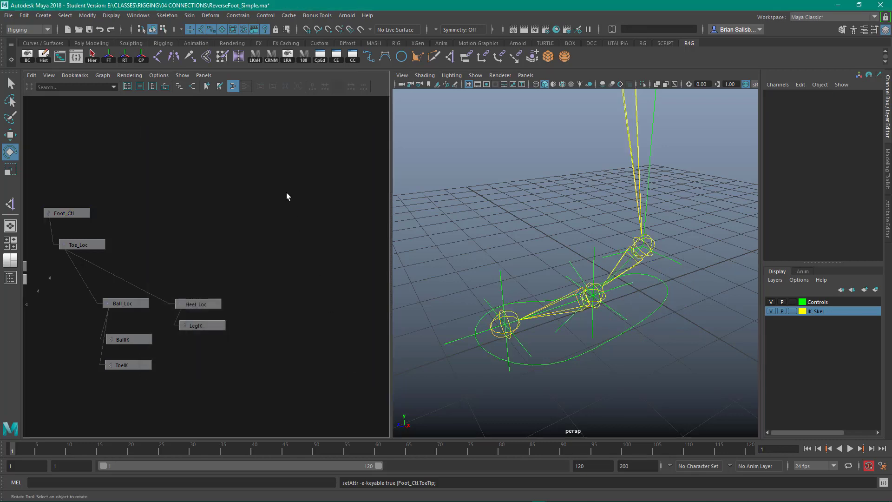
Open the Connection Editor and load Foot_Ctl as the output object, keeping the direction at from -> to
{"action": "left_click", "coordinate": [336, 56]}
{"action": "left_click_drag", "start_coordinate": [333, 101], "coordinate": [326, 131]}
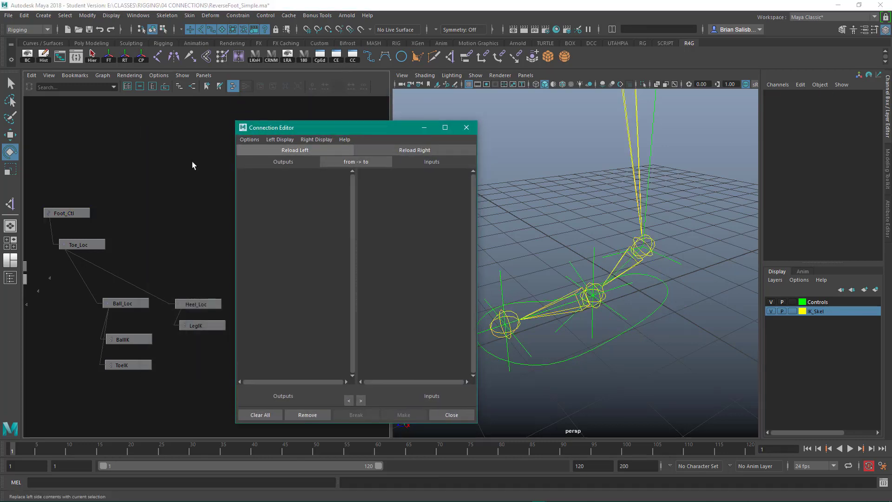
{"action": "left_click", "coordinate": [83, 213]}
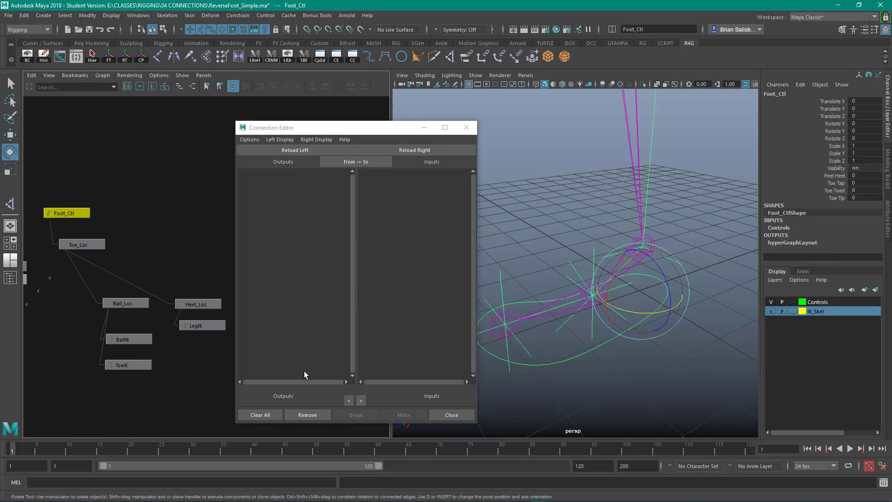
{"action": "left_click", "coordinate": [277, 153]}
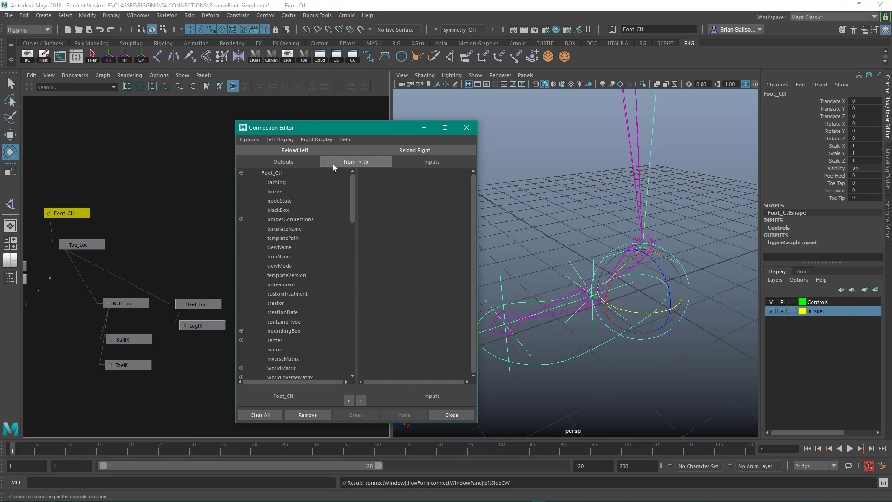
{"action": "left_click", "coordinate": [353, 162]}
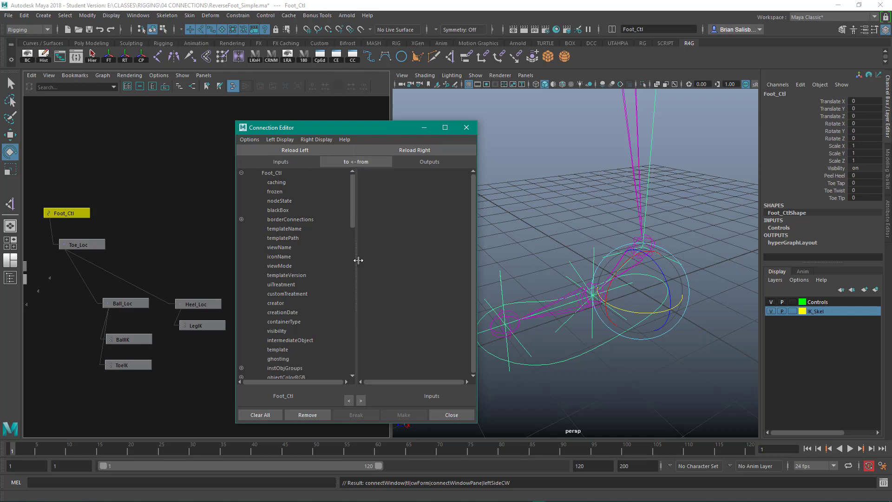
{"action": "left_click", "coordinate": [353, 162]}
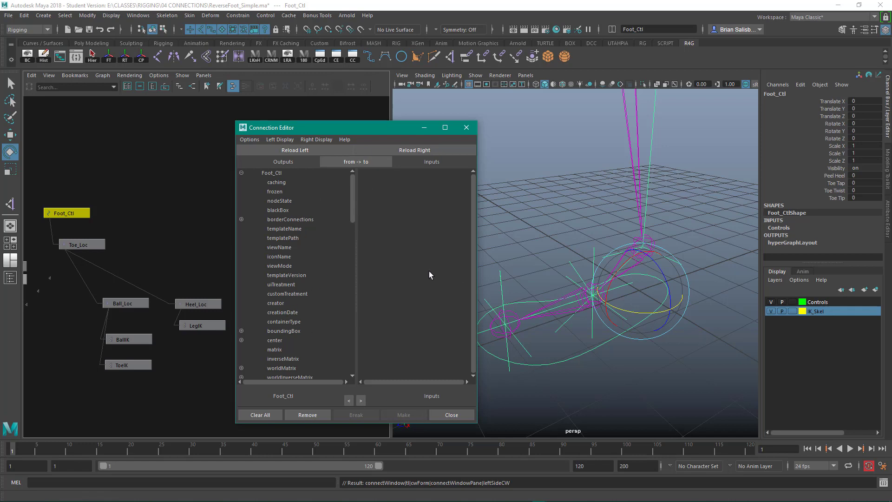
Load Heel_Loc as the input object in the Connection Editor and connect Foot_Ctl's PeelHeel to its rotateX
{"action": "left_click_drag", "start_coordinate": [352, 188], "coordinate": [334, 361]}
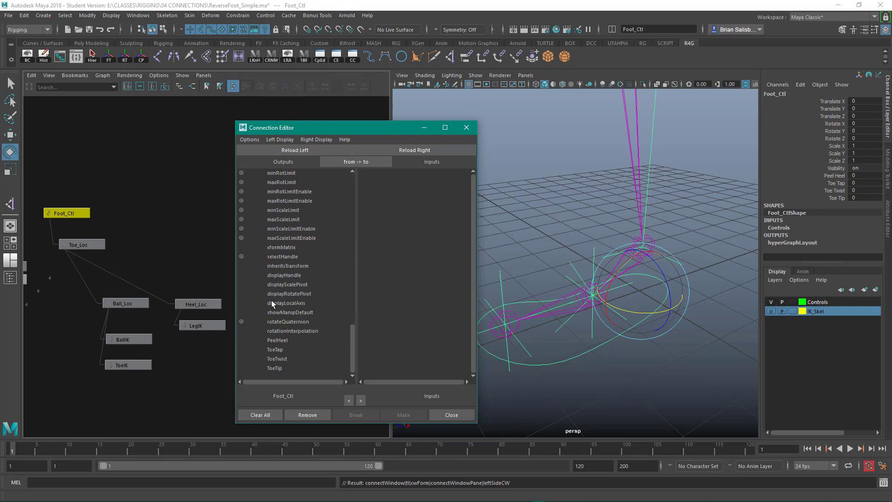
{"action": "left_click", "coordinate": [279, 340]}
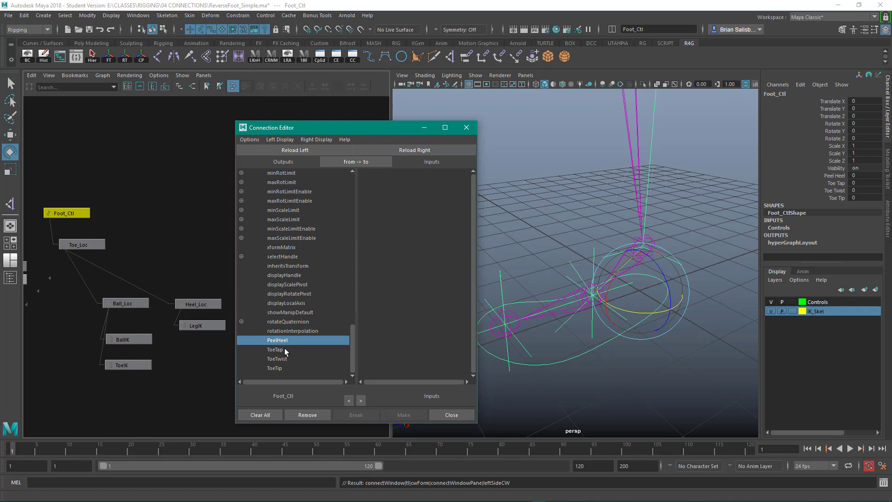
{"action": "left_click_drag", "start_coordinate": [194, 272], "coordinate": [208, 307]}
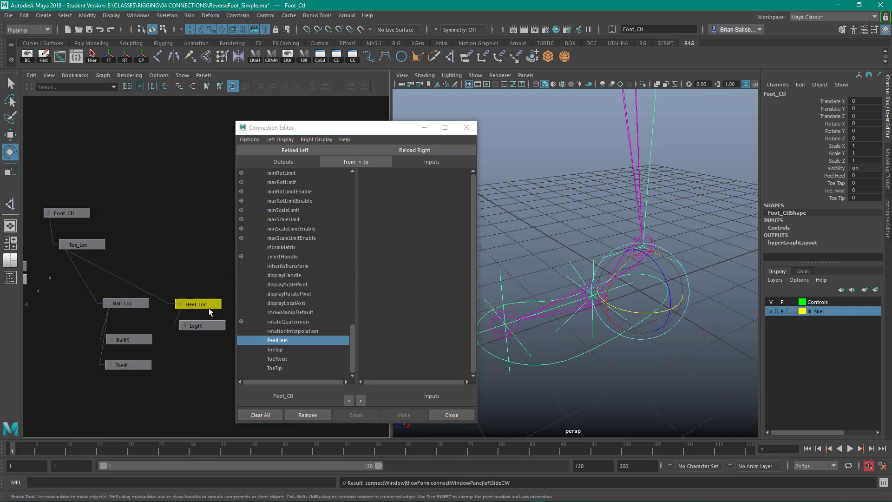
{"action": "left_click", "coordinate": [445, 149]}
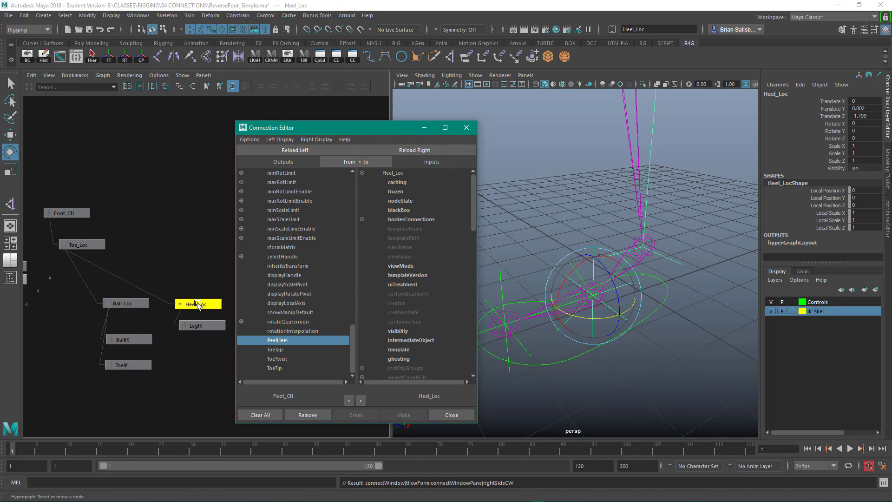
{"action": "scroll", "coordinate": [415, 289], "scroll_direction": "down", "scroll_amount": 15}
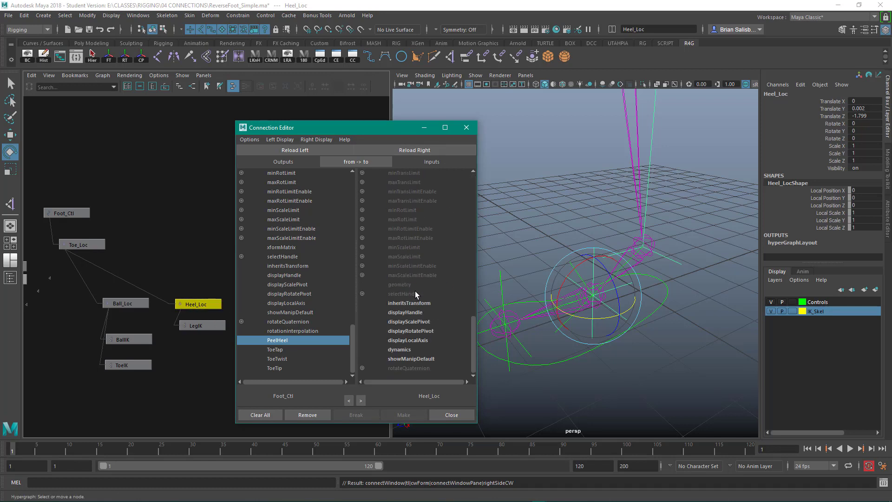
{"action": "scroll", "coordinate": [414, 291], "scroll_direction": "up", "scroll_amount": 15}
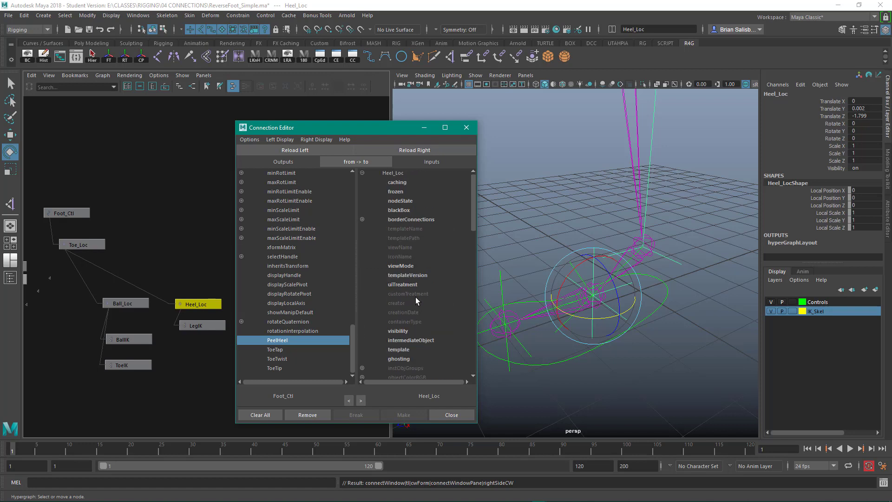
{"action": "scroll", "coordinate": [416, 298], "scroll_direction": "down", "scroll_amount": 3}
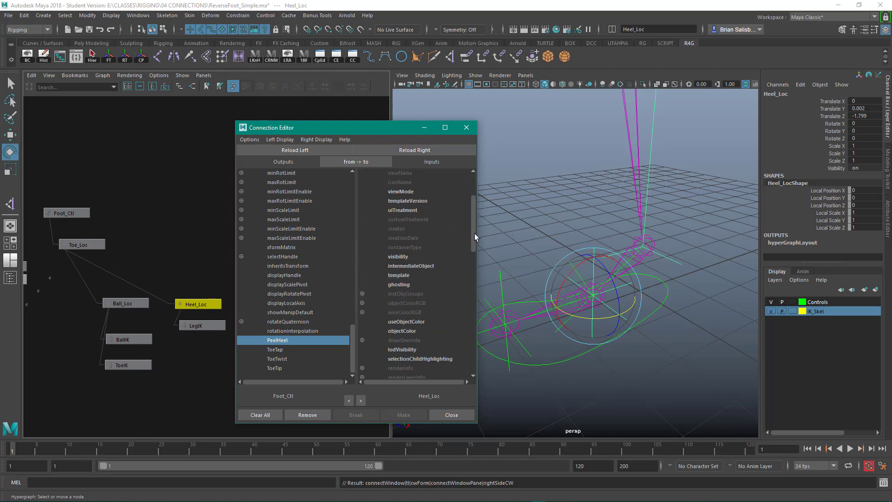
{"action": "left_click_drag", "start_coordinate": [475, 234], "coordinate": [473, 300]}
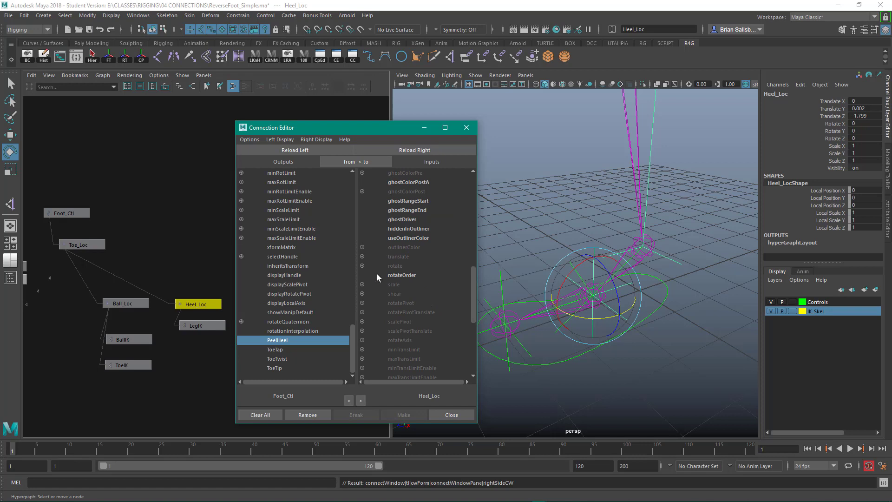
{"action": "left_click", "coordinate": [362, 266]}
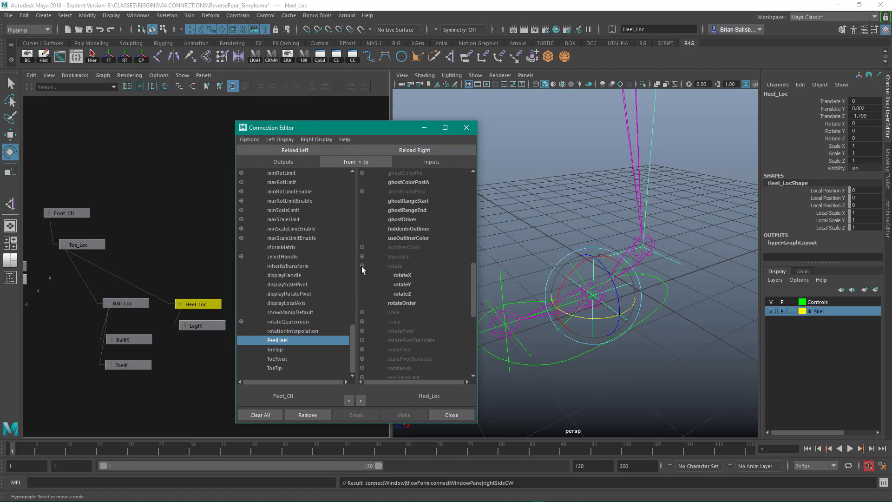
{"action": "left_click", "coordinate": [413, 276]}
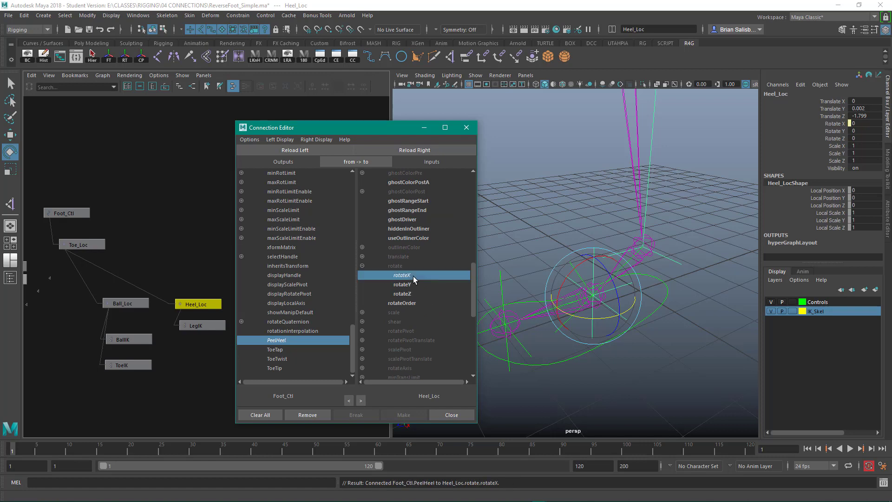
Load Ball_Loc as the input object and connect Foot_Ctl's ToeTap to its rotateX
{"action": "left_click", "coordinate": [277, 349]}
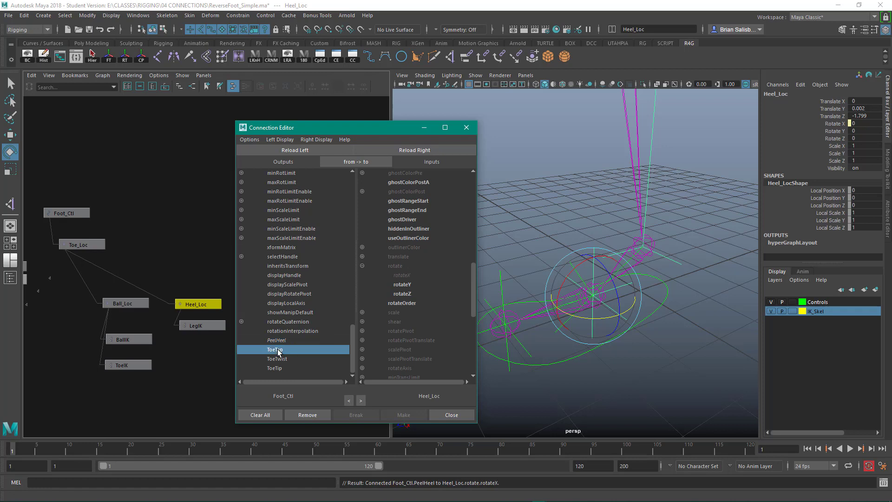
{"action": "left_click", "coordinate": [124, 303]}
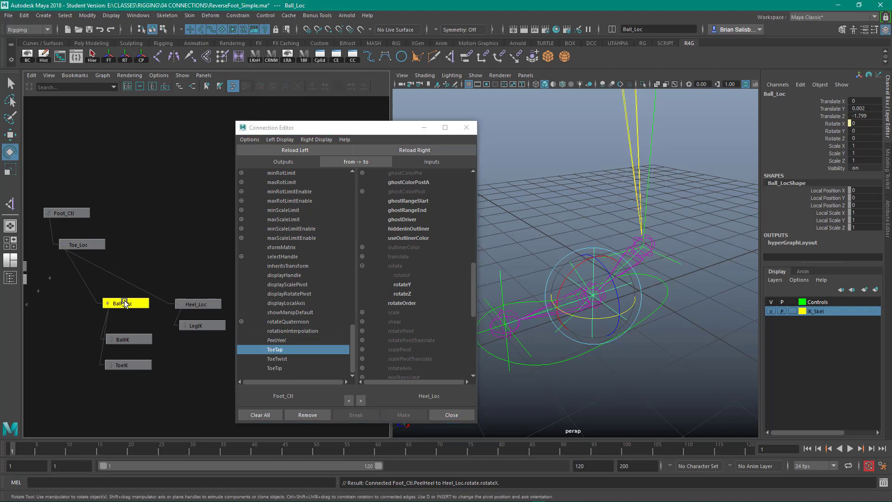
{"action": "left_click", "coordinate": [421, 151]}
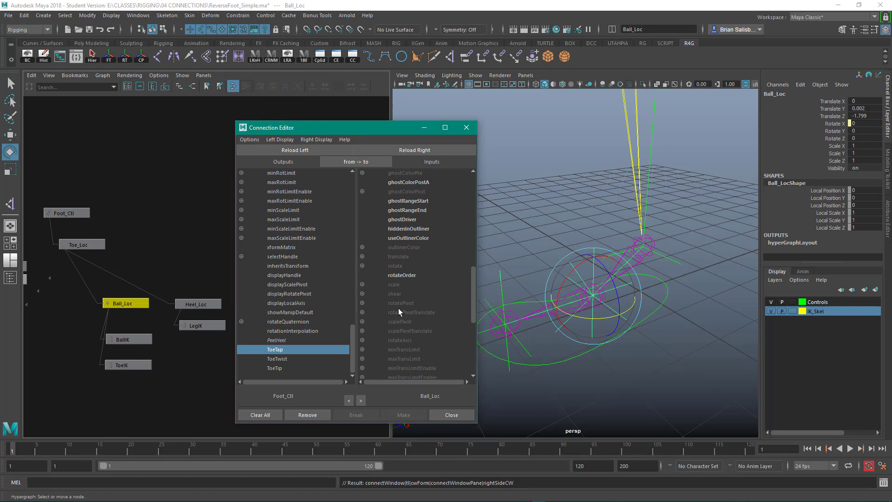
{"action": "left_click", "coordinate": [362, 265]}
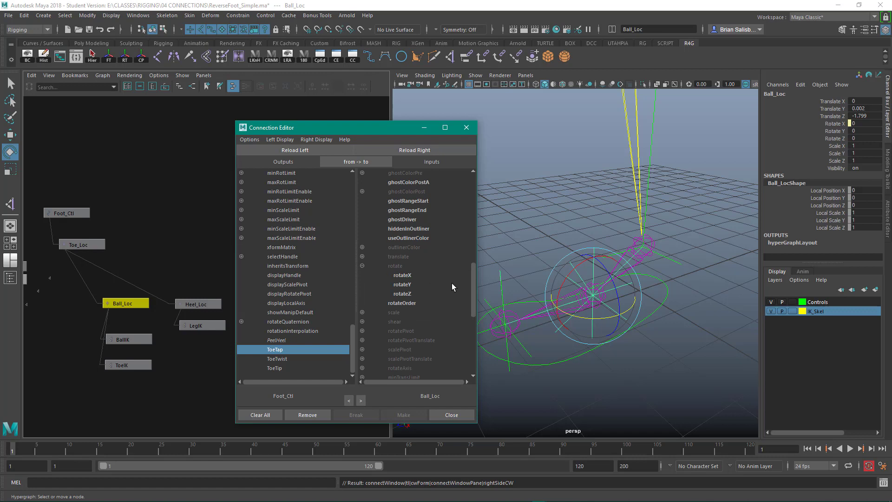
{"action": "left_click", "coordinate": [410, 274]}
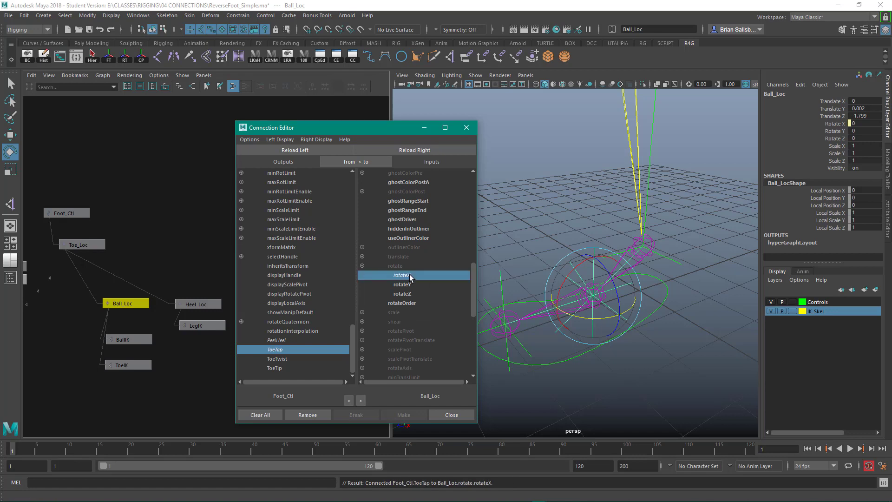
Load Toe_Loc as the input object and connect Foot_Ctl's ToeTwist to its rotateY
{"action": "left_click", "coordinate": [293, 359]}
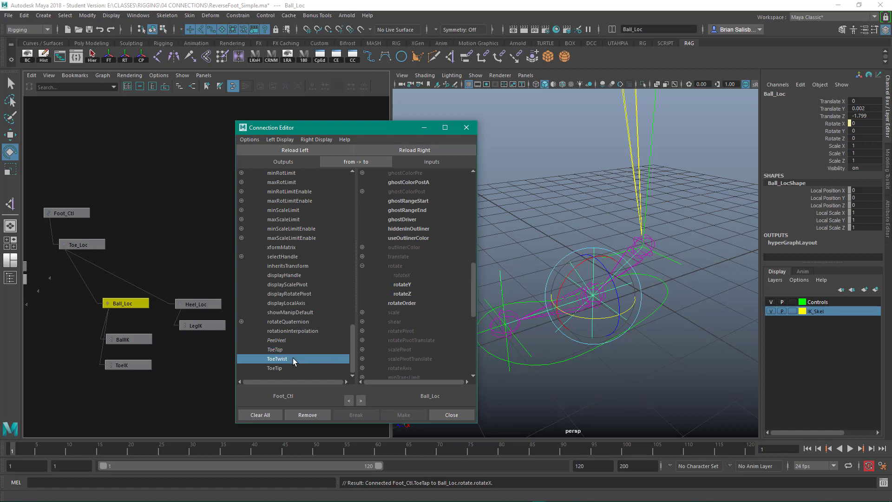
{"action": "left_click", "coordinate": [91, 245]}
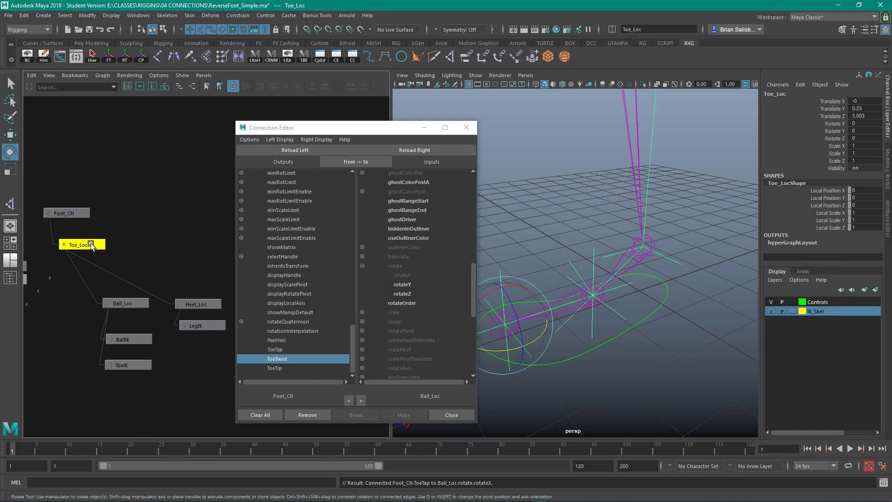
{"action": "left_click", "coordinate": [458, 148]}
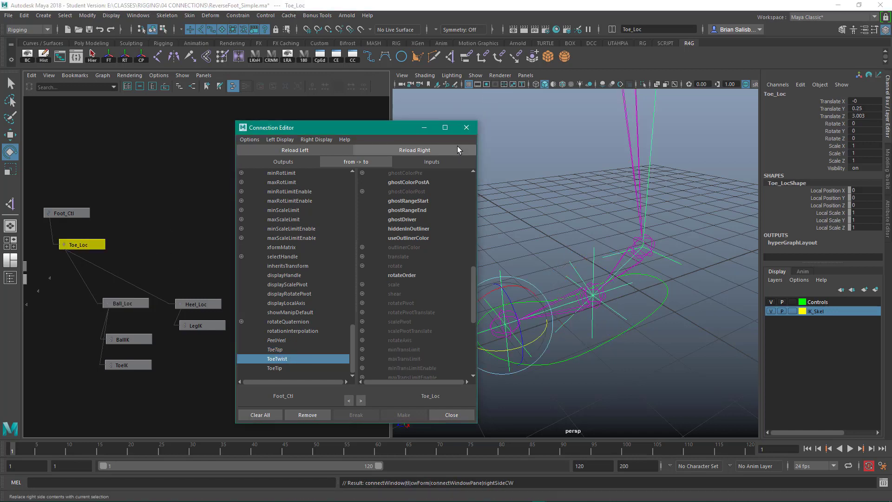
{"action": "left_click", "coordinate": [361, 263]}
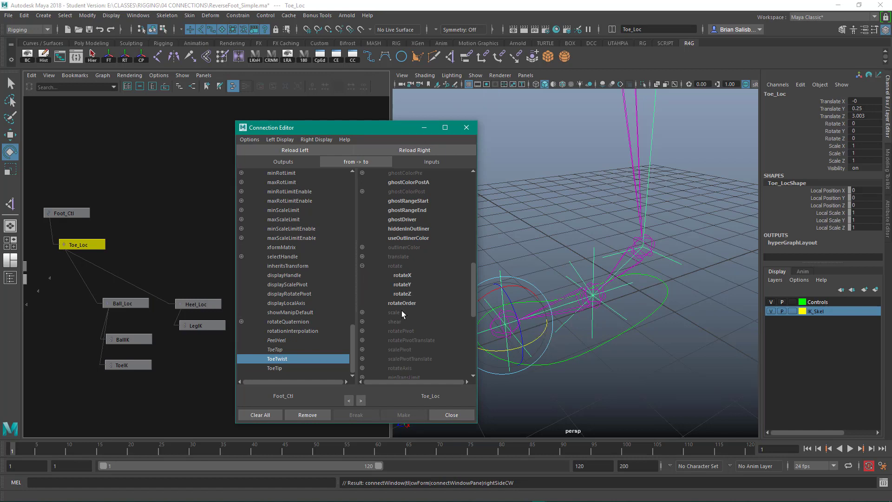
{"action": "left_click", "coordinate": [408, 284]}
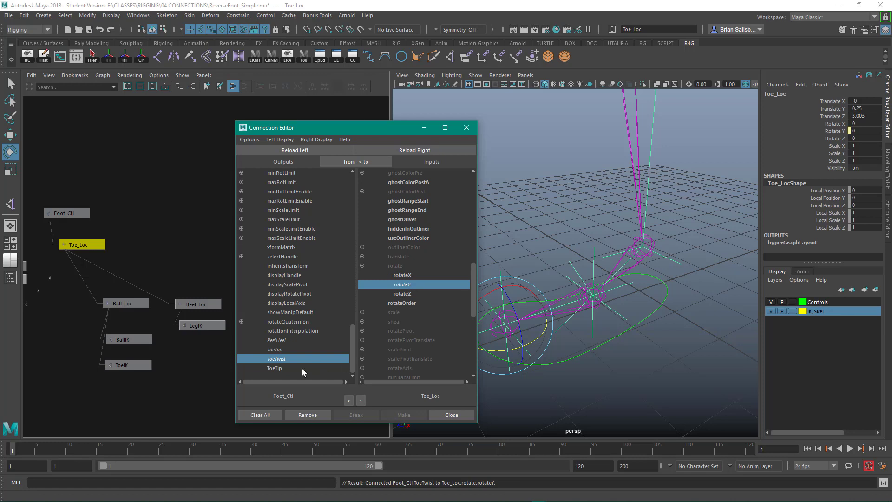
Connect Foot_Ctl's ToeTip to Toe_Loc's rotateX, close the Connection Editor and clear the selection
{"action": "left_click", "coordinate": [280, 368]}
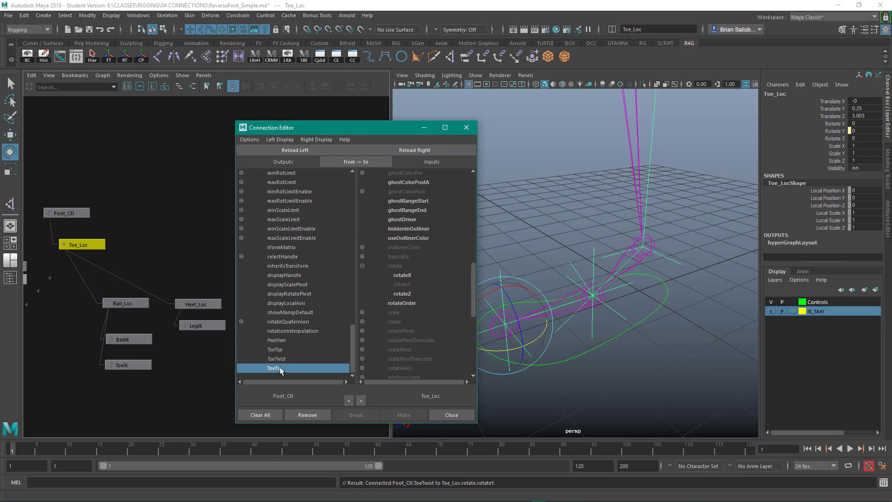
{"action": "left_click", "coordinate": [404, 275]}
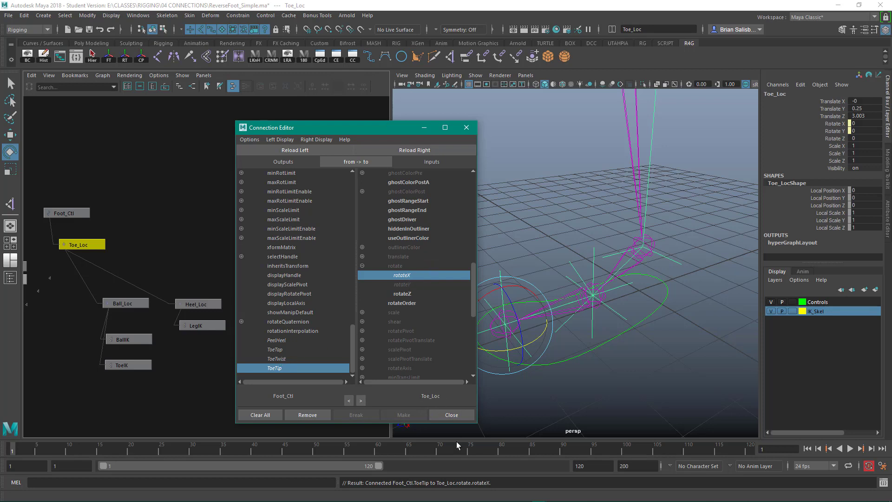
{"action": "left_click", "coordinate": [453, 414]}
{"action": "left_click", "coordinate": [49, 185]}
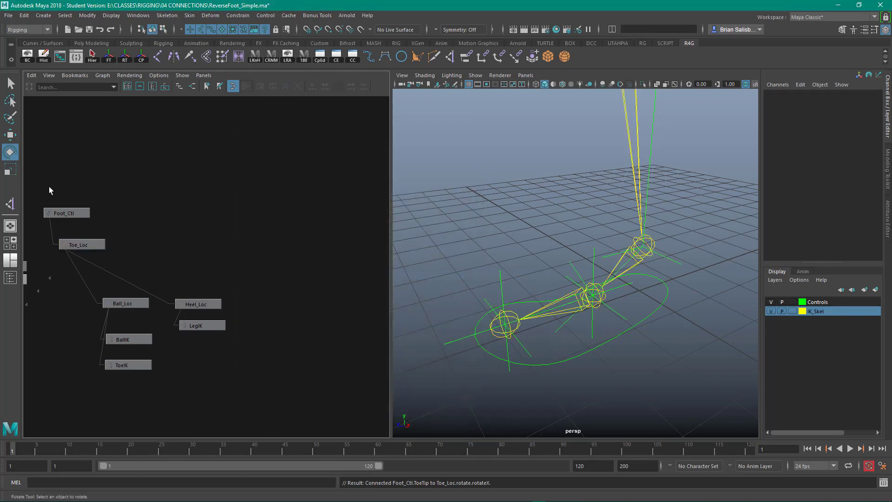
Select Foot_Ctl and test its Peel Heel and Toe Tap attributes by scrubbing each value and undoing the change
{"action": "left_click_drag", "start_coordinate": [76, 213], "coordinate": [78, 214]}
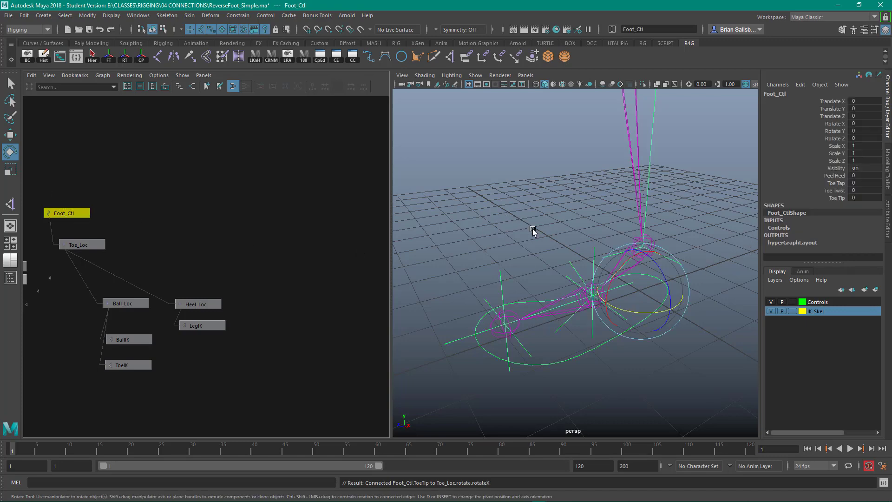
{"action": "left_click_drag", "start_coordinate": [558, 229], "coordinate": [523, 229], "text": "alt"}
{"action": "left_click", "coordinate": [834, 176]}
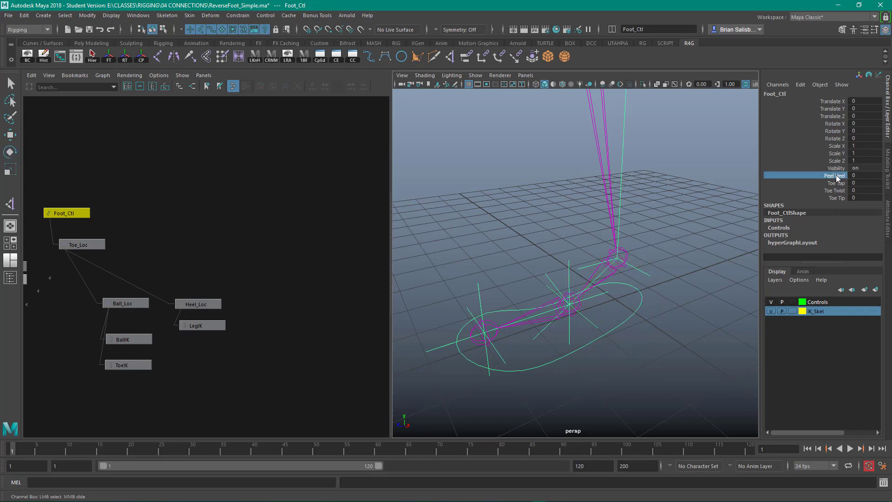
{"action": "middle_click_drag", "start_coordinate": [476, 182], "coordinate": [608, 197]}
{"action": "key", "text": "ctrl+z"}
{"action": "left_click", "coordinate": [840, 182]}
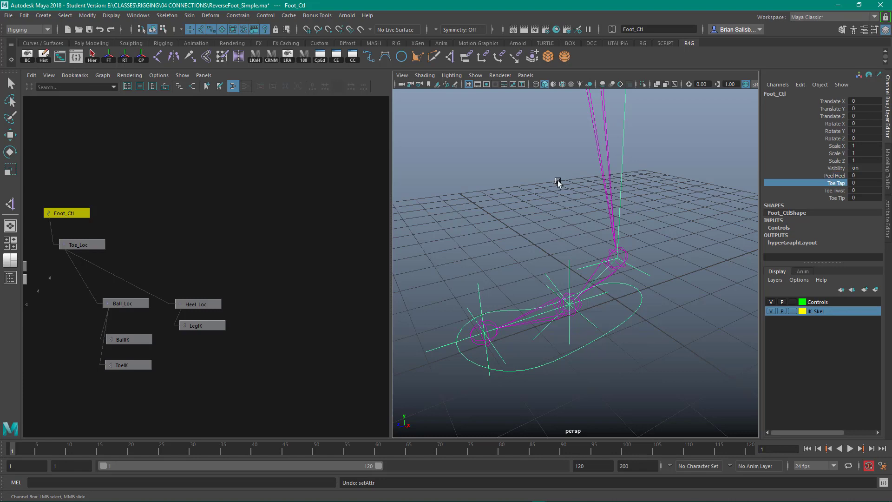
{"action": "middle_click_drag", "start_coordinate": [555, 186], "coordinate": [487, 147]}
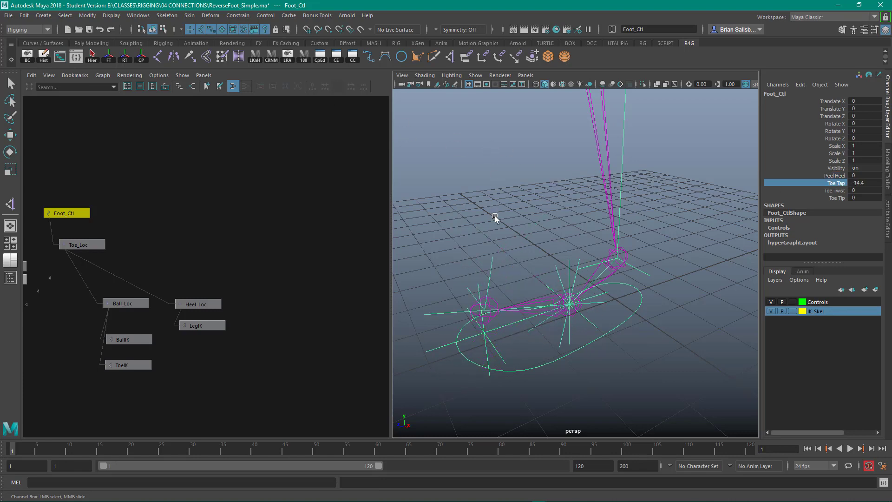
{"action": "key", "text": "ctrl+z"}
Test Foot_Ctl's Toe Twist and Toe Tip attributes by scrubbing each value and undoing the change
{"action": "left_click", "coordinate": [832, 190]}
{"action": "middle_click_drag", "start_coordinate": [502, 179], "coordinate": [645, 193]}
{"action": "key", "text": "ctrl+z"}
{"action": "left_click", "coordinate": [837, 198]}
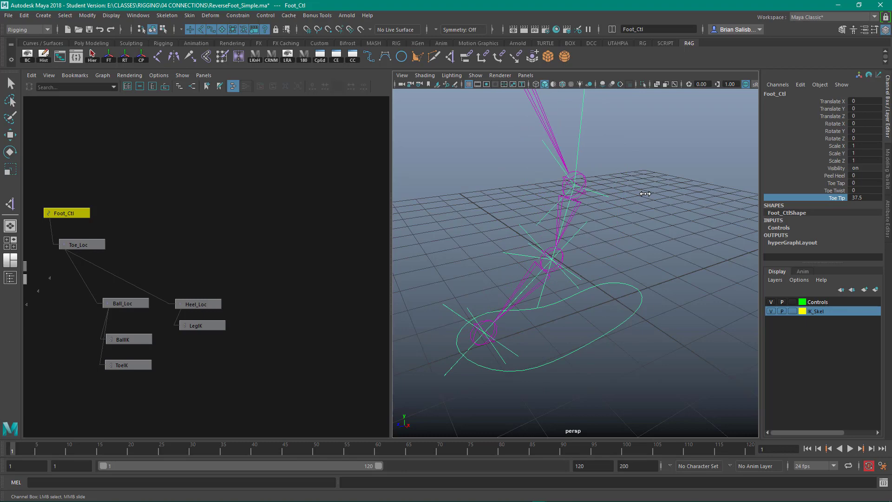
{"action": "key", "text": "ctrl+z"}
Hide the Toe_Loc, Ball_Loc and Heel_Loc locators together with the LegIK, BallIK and ToeIK handles under Foot_Ctl
{"action": "right_click_drag", "start_coordinate": [664, 281], "coordinate": [561, 232], "text": "alt"}
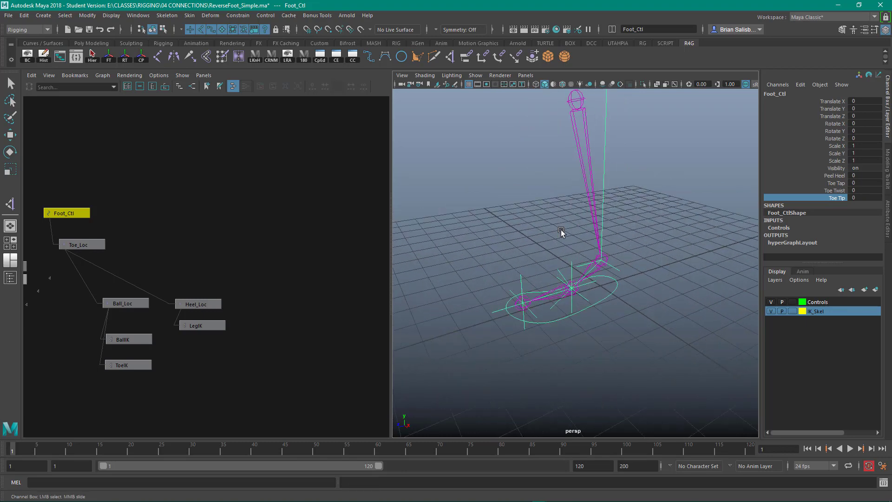
{"action": "left_click_drag", "start_coordinate": [561, 232], "coordinate": [522, 198], "text": "alt"}
{"action": "middle_click_drag", "start_coordinate": [521, 198], "coordinate": [514, 221], "text": "alt"}
{"action": "right_click_drag", "start_coordinate": [514, 221], "coordinate": [497, 227], "text": "alt"}
{"action": "left_click", "coordinate": [249, 190]}
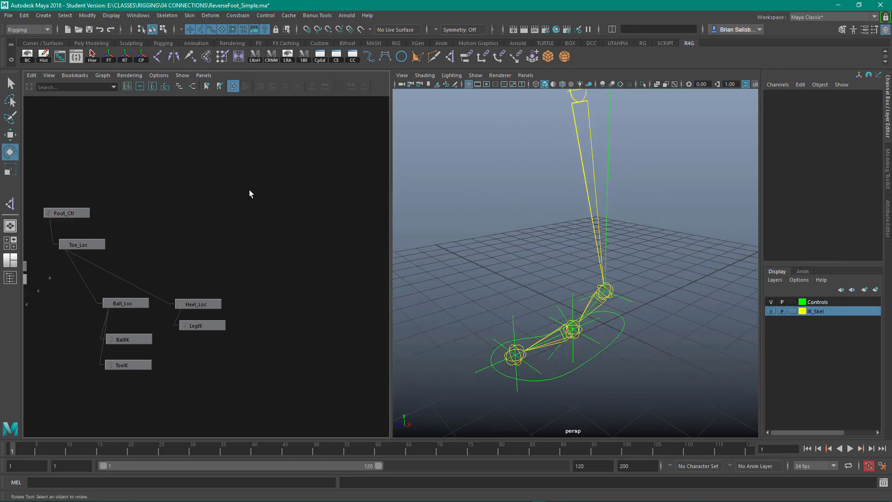
{"action": "middle_click_drag", "start_coordinate": [249, 194], "coordinate": [304, 225], "text": "alt"}
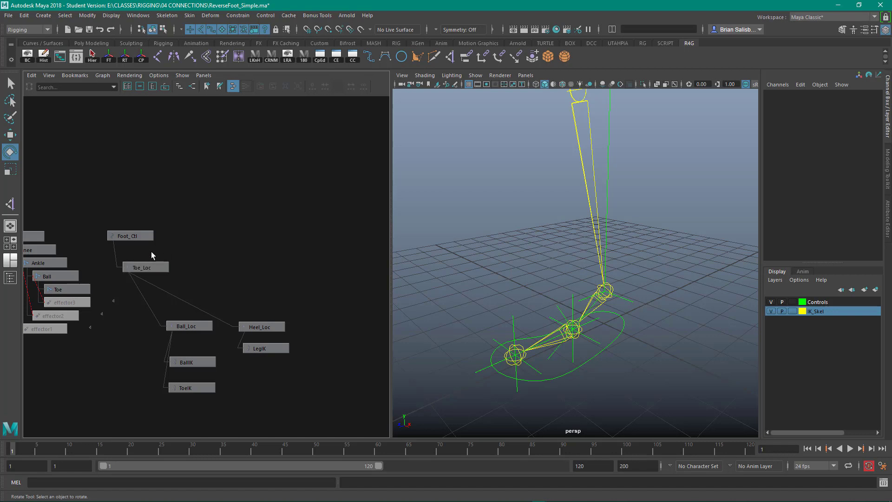
{"action": "left_click_drag", "start_coordinate": [151, 252], "coordinate": [275, 431]}
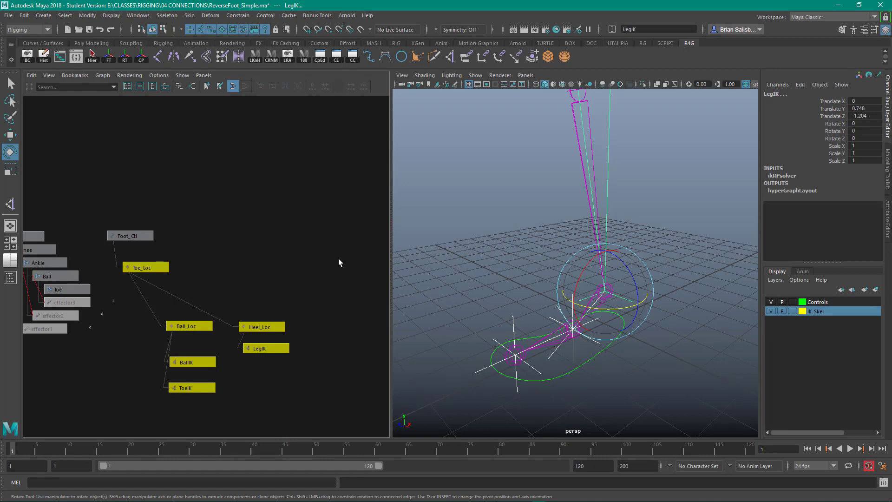
{"action": "key", "text": "ctrl+h"}
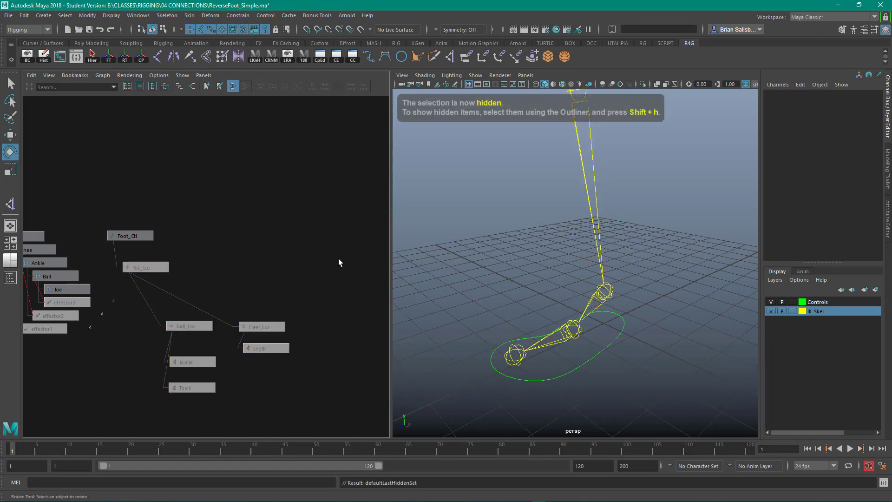
Select the Foot_Ctl curve in the viewport and scrub its Toe Tap value to about 4.9 to test the rig
{"action": "left_click", "coordinate": [571, 372]}
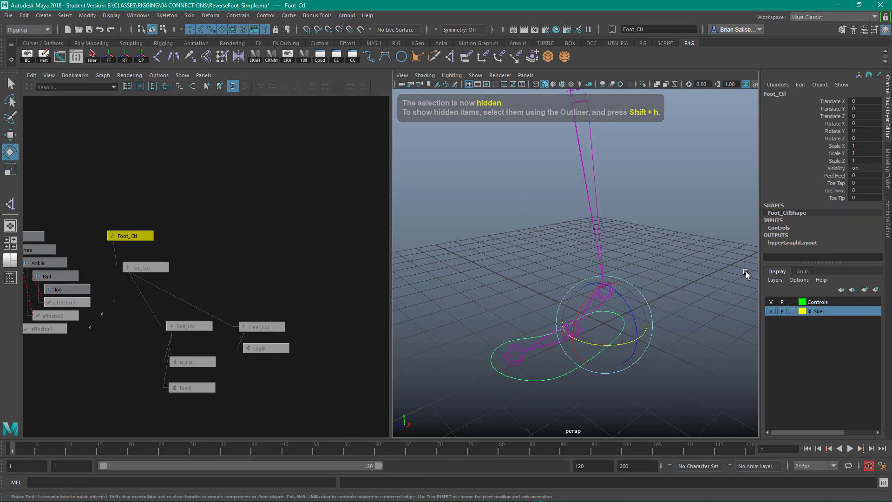
{"action": "left_click", "coordinate": [835, 182]}
{"action": "middle_click_drag", "start_coordinate": [643, 187], "coordinate": [665, 187]}
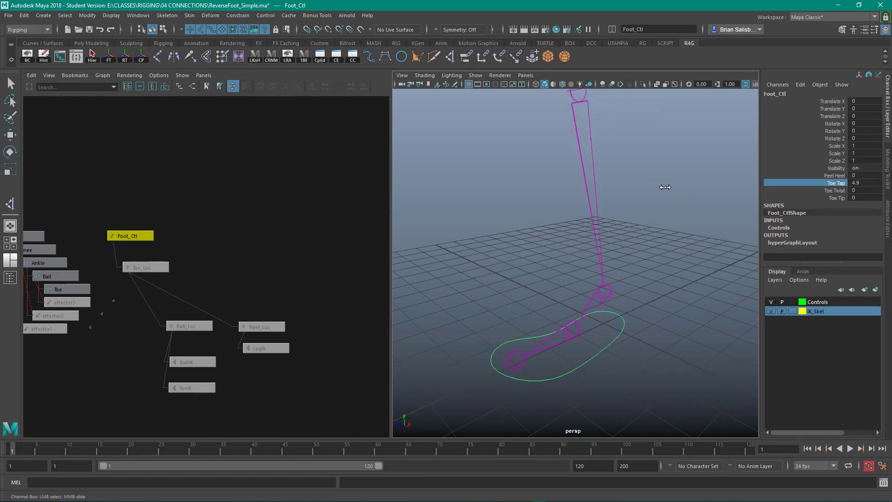